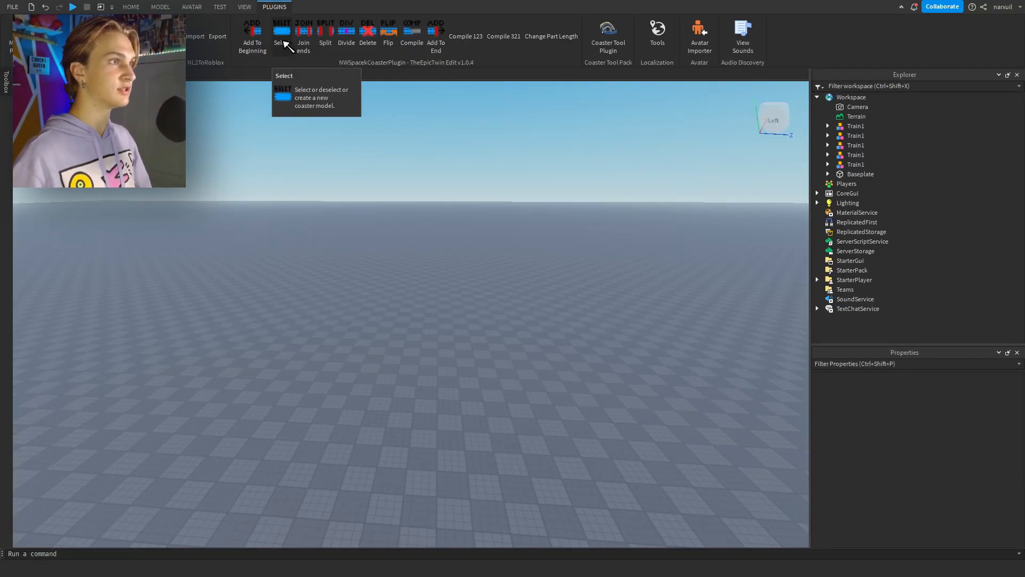
Create a new roller coaster model with the NWSpacek coaster plugin's Select tool.
{"action": "left_click", "coordinate": [286, 45]}
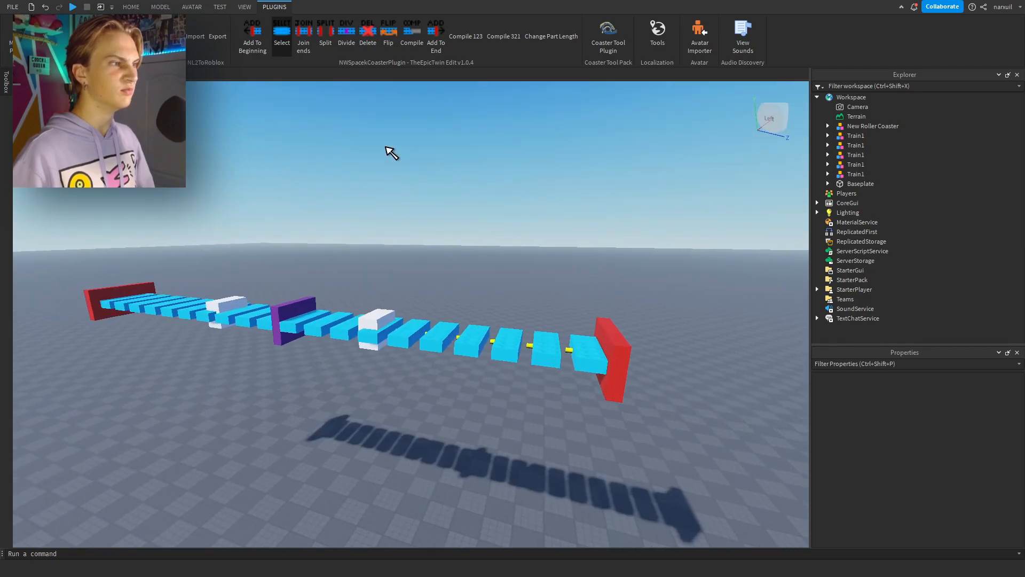
{"action": "right_click_drag", "start_coordinate": [386, 146], "coordinate": [388, 149]}
{"action": "key", "text": "s"}
{"action": "key", "text": "a"}
{"action": "left_click", "coordinate": [525, 283]}
{"action": "left_click", "coordinate": [483, 188]}
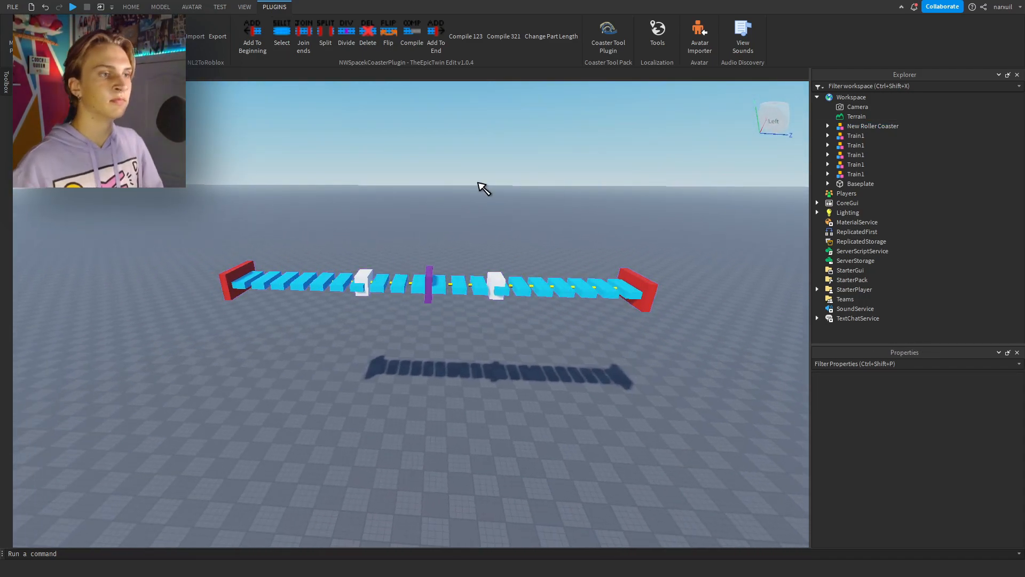
{"action": "right_click_drag", "start_coordinate": [491, 188], "coordinate": [510, 188]}
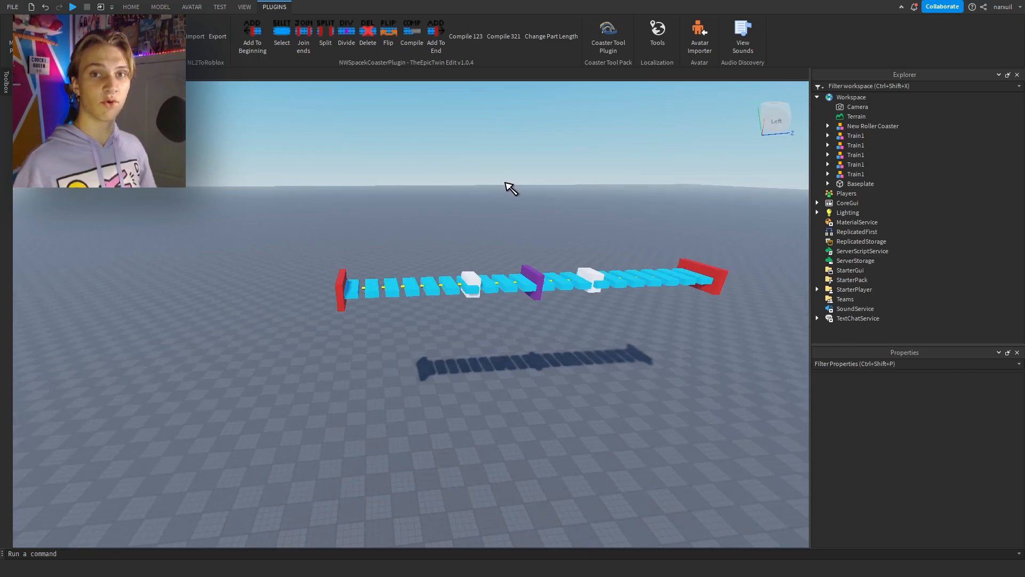
{"action": "right_click_drag", "start_coordinate": [453, 167], "coordinate": [448, 168]}
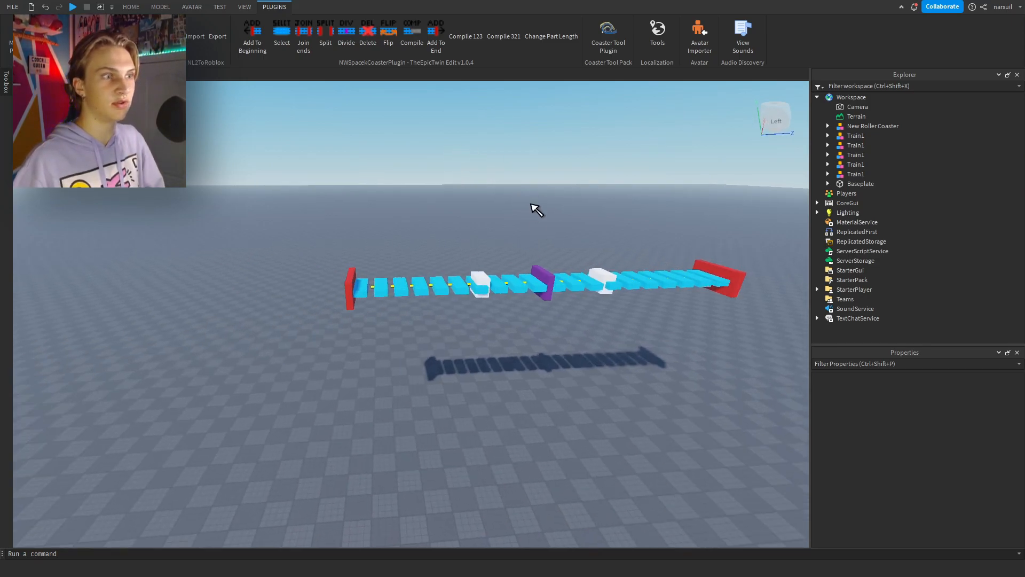
Lower the whole New Roller Coaster model closer to the baseplate with the Move tool.
{"action": "left_click", "coordinate": [547, 274]}
{"action": "left_click", "coordinate": [130, 9]}
{"action": "left_click", "coordinate": [95, 32]}
{"action": "left_click_drag", "start_coordinate": [551, 211], "coordinate": [546, 244]}
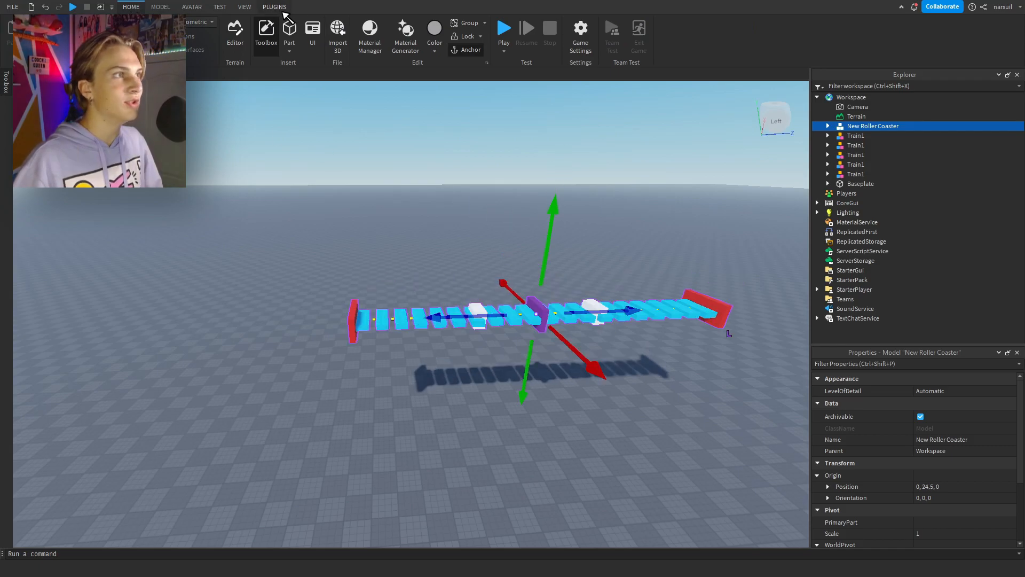
Select the coaster for editing in the coaster plugin and add a second track section to its end.
{"action": "left_click", "coordinate": [279, 8]}
{"action": "left_click", "coordinate": [282, 33]}
{"action": "left_click", "coordinate": [408, 135]}
{"action": "right_click_drag", "start_coordinate": [409, 136], "coordinate": [407, 134]}
{"action": "key", "text": "a"}
{"action": "key", "text": "s"}
{"action": "left_click", "coordinate": [440, 26]}
{"action": "right_click_drag", "start_coordinate": [525, 220], "coordinate": [517, 218]}
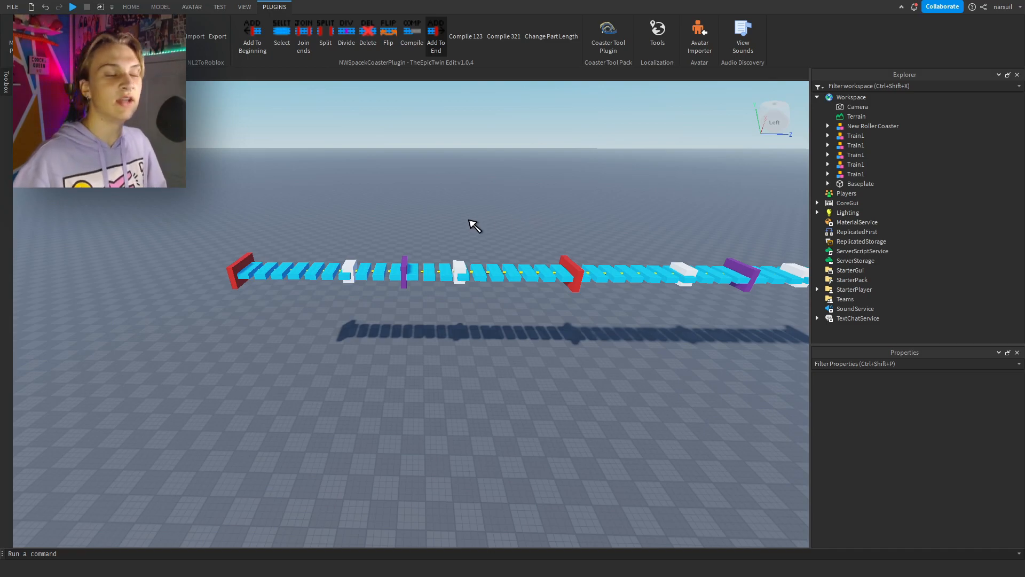
Lower Endpoint2 and shift it sideways so the second section descends from the first.
{"action": "left_click", "coordinate": [242, 267]}
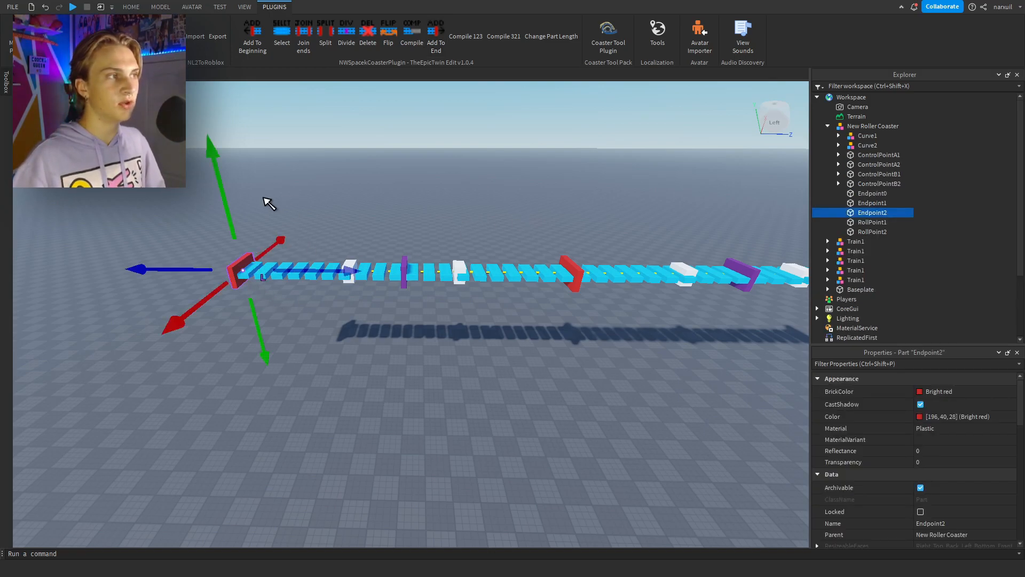
{"action": "left_click_drag", "start_coordinate": [217, 159], "coordinate": [230, 228]}
{"action": "right_click_drag", "start_coordinate": [419, 235], "coordinate": [430, 236]}
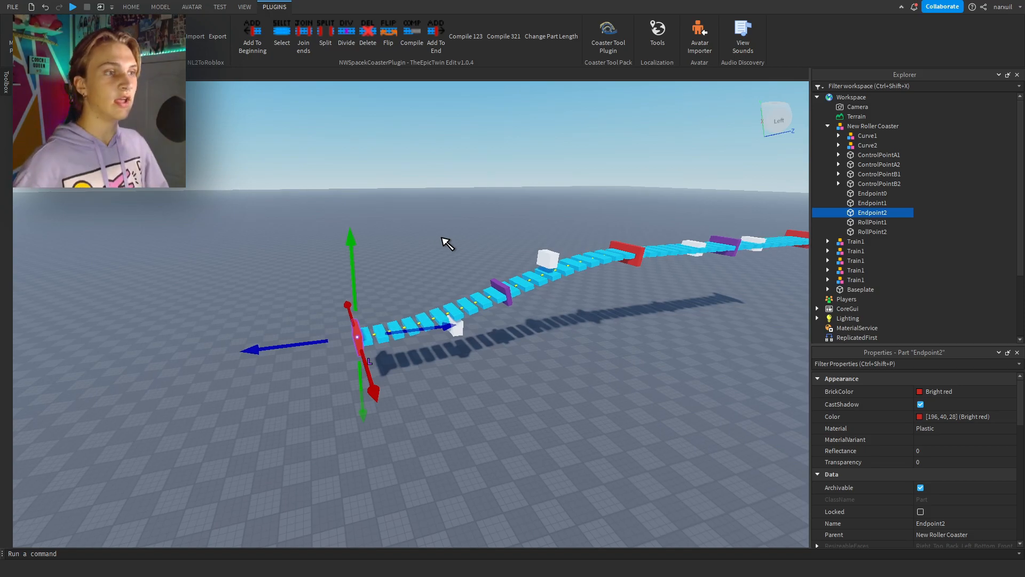
{"action": "right_click_drag", "start_coordinate": [448, 243], "coordinate": [448, 243]}
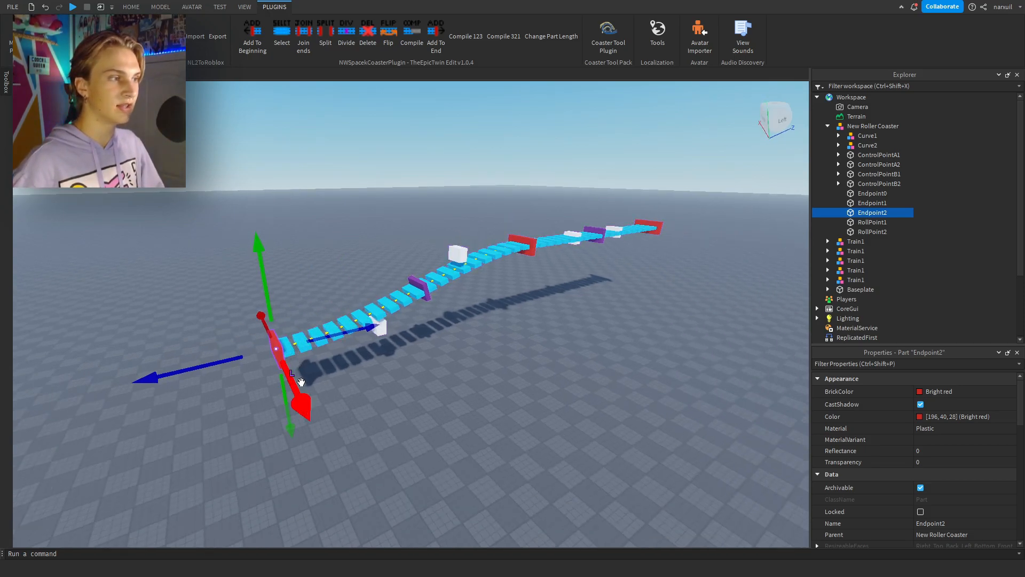
{"action": "left_click_drag", "start_coordinate": [301, 381], "coordinate": [288, 358]}
{"action": "right_click_drag", "start_coordinate": [320, 343], "coordinate": [422, 400]}
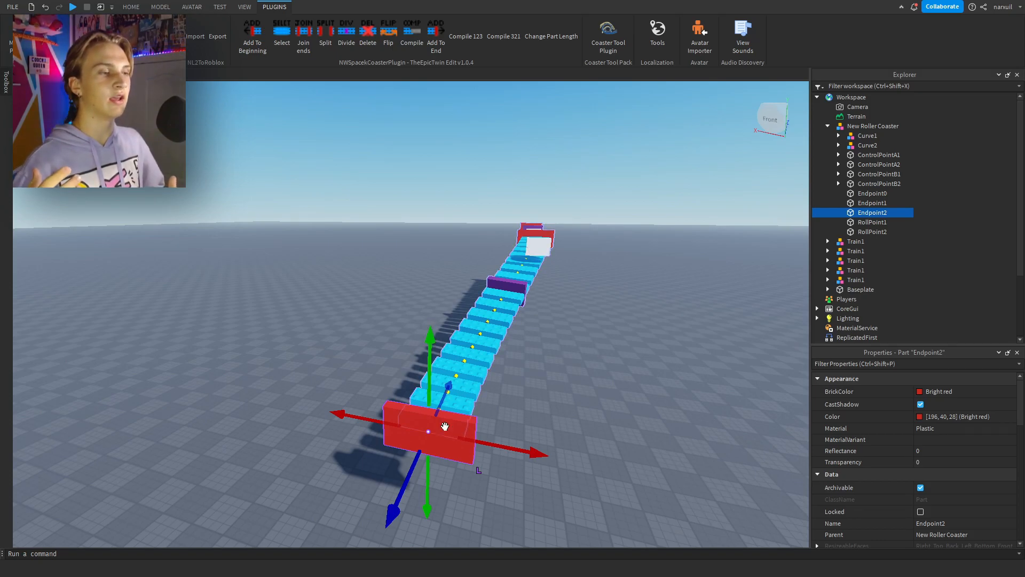
{"action": "right_click_drag", "start_coordinate": [636, 373], "coordinate": [632, 361]}
{"action": "left_click", "coordinate": [631, 360]}
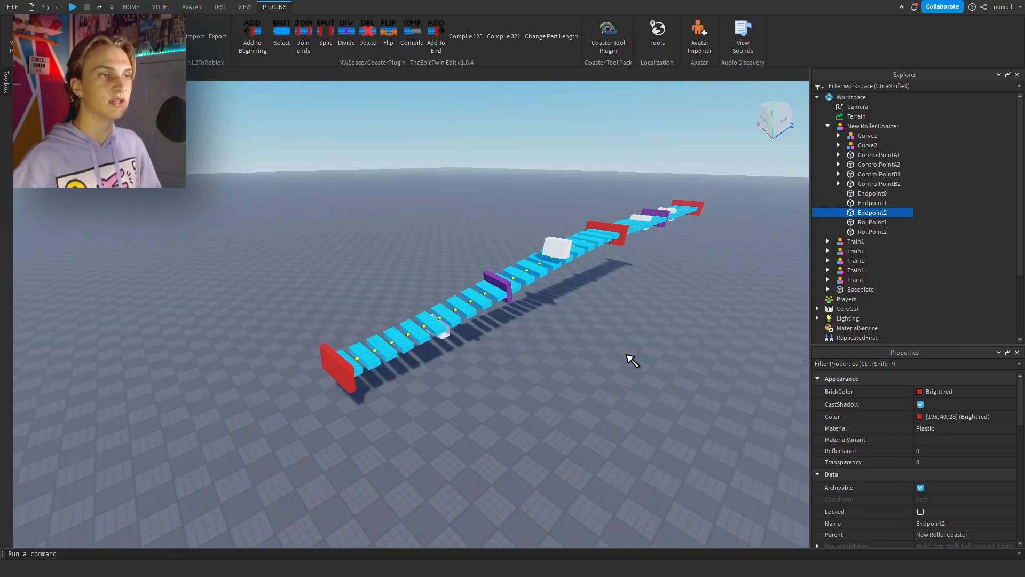
Add a third track section to the end and raise Endpoint3 to start a climb.
{"action": "left_click", "coordinate": [437, 36]}
{"action": "right_click_drag", "start_coordinate": [438, 182], "coordinate": [409, 223]}
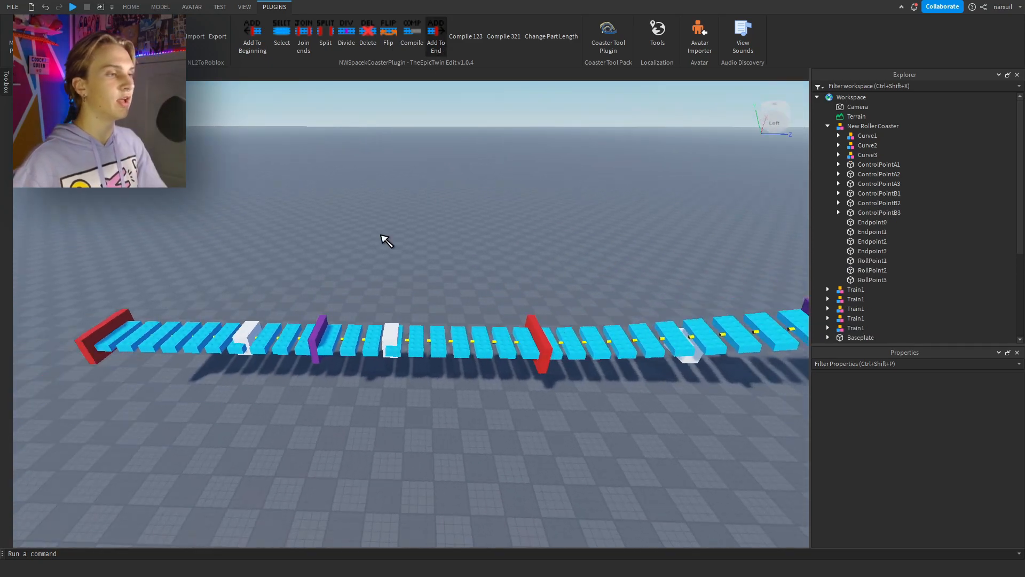
{"action": "key", "text": "a"}
{"action": "key", "text": "s"}
{"action": "left_click", "coordinate": [278, 323]}
{"action": "left_click_drag", "start_coordinate": [278, 287], "coordinate": [273, 223]}
{"action": "key", "text": "s"}
{"action": "key", "text": "d"}
{"action": "left_click_drag", "start_coordinate": [331, 274], "coordinate": [453, 281]}
Rotate Endpoint3 so that the track end points up along the slope.
{"action": "left_click", "coordinate": [131, 7]}
{"action": "left_click", "coordinate": [140, 36]}
{"action": "left_click_drag", "start_coordinate": [409, 212], "coordinate": [459, 255]}
Add a fourth track section to the end that continues the climb.
{"action": "left_click", "coordinate": [271, 8]}
{"action": "left_click", "coordinate": [450, 36]}
{"action": "key", "text": "ctrl+z"}
{"action": "left_click", "coordinate": [437, 37]}
{"action": "key", "text": "s"}
{"action": "key", "text": "a"}
{"action": "right_click_drag", "start_coordinate": [450, 176], "coordinate": [453, 137]}
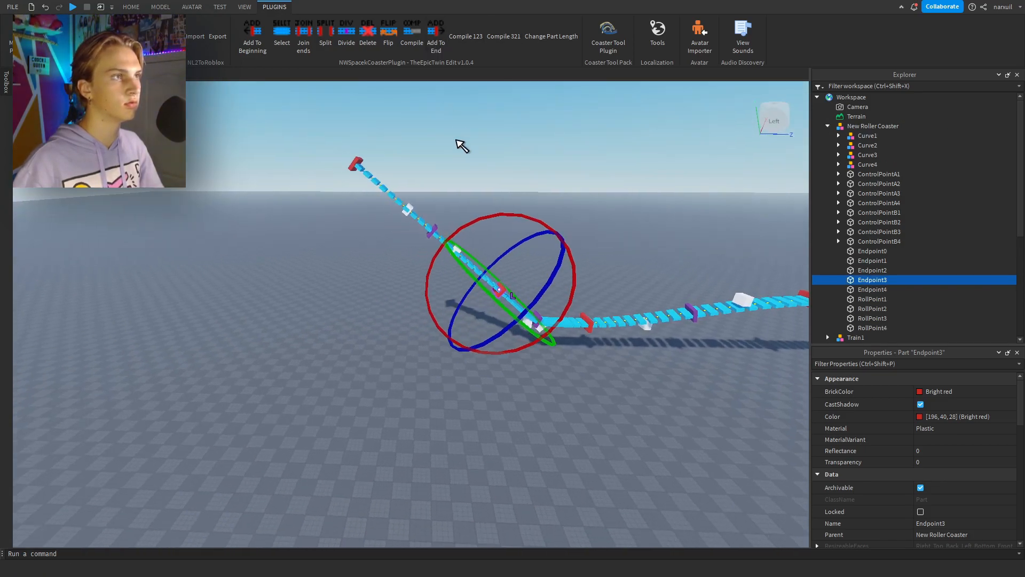
{"action": "left_click", "coordinate": [454, 137]}
Add a fifth track section above the climb and reposition Endpoint5 to form the crest.
{"action": "left_click", "coordinate": [436, 38]}
{"action": "right_click_drag", "start_coordinate": [277, 176], "coordinate": [267, 136]}
{"action": "left_click", "coordinate": [240, 143]}
{"action": "left_click", "coordinate": [131, 7]}
{"action": "left_click", "coordinate": [93, 36]}
{"action": "left_click_drag", "start_coordinate": [299, 201], "coordinate": [438, 327]}
Rotate Endpoint5 to level the top of the hill and adjust its distance and height.
{"action": "left_click", "coordinate": [140, 36]}
{"action": "left_click_drag", "start_coordinate": [385, 197], "coordinate": [328, 196]}
{"action": "left_click", "coordinate": [93, 37]}
{"action": "left_click_drag", "start_coordinate": [334, 280], "coordinate": [256, 293]}
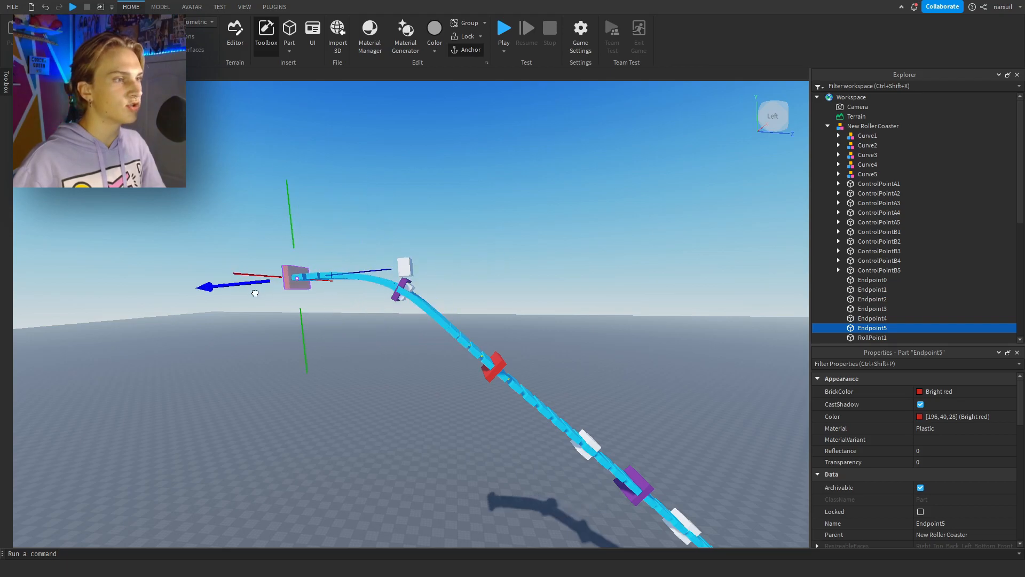
{"action": "mouse_move", "coordinate": [305, 337]}
{"action": "left_mouse_down"}
{"action": "mouse_move", "coordinate": [311, 364]}
{"action": "mouse_move", "coordinate": [308, 352]}
{"action": "left_mouse_up"}
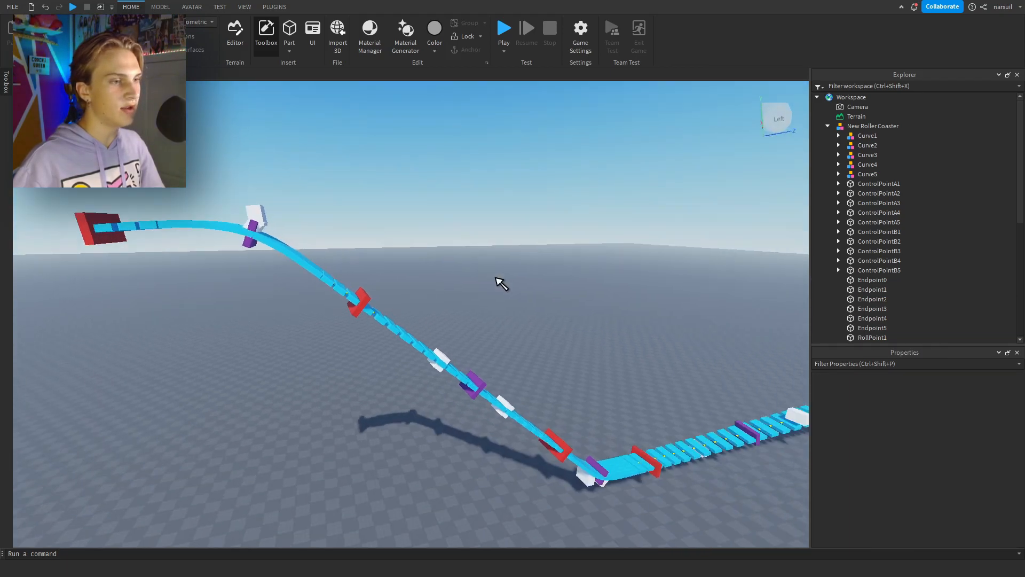
Reposition ControlPointB3 and ControlPointA3 to smooth the valley at the base of the climb.
{"action": "right_click_drag", "start_coordinate": [495, 277], "coordinate": [491, 296]}
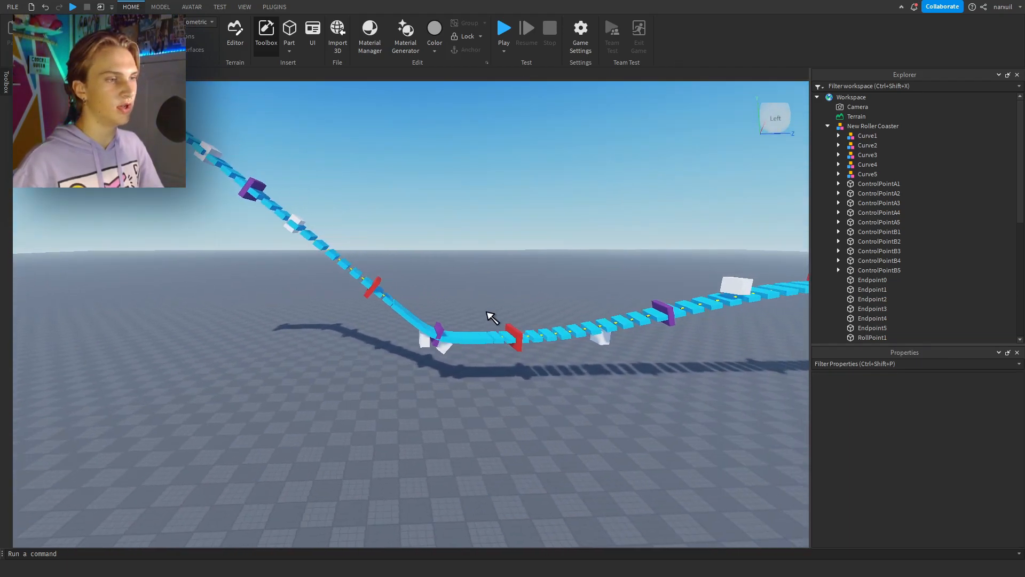
{"action": "scroll", "coordinate": [496, 302], "scroll_direction": "up", "scroll_amount": 3}
{"action": "left_click", "coordinate": [394, 346]}
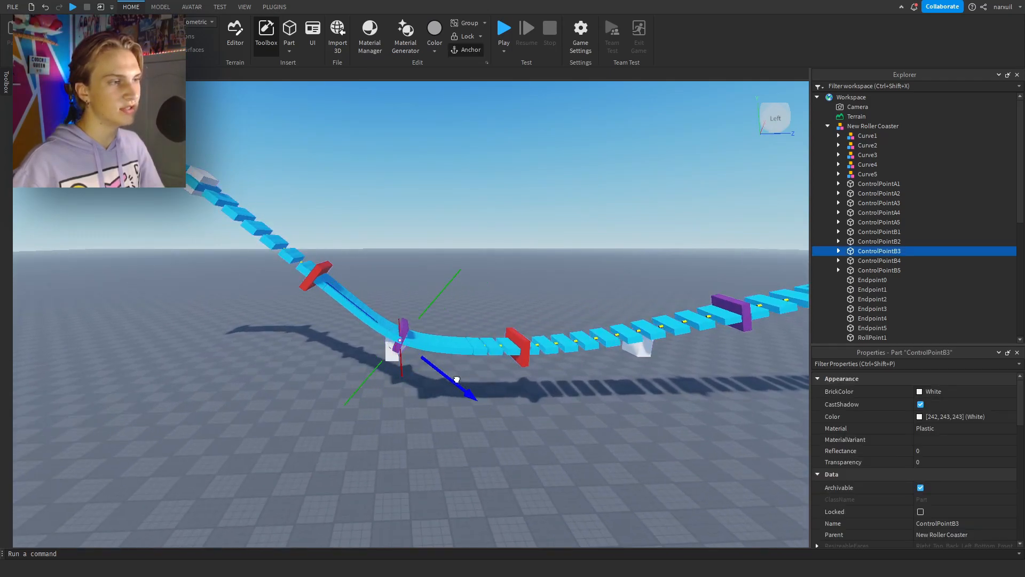
{"action": "left_click", "coordinate": [389, 353]}
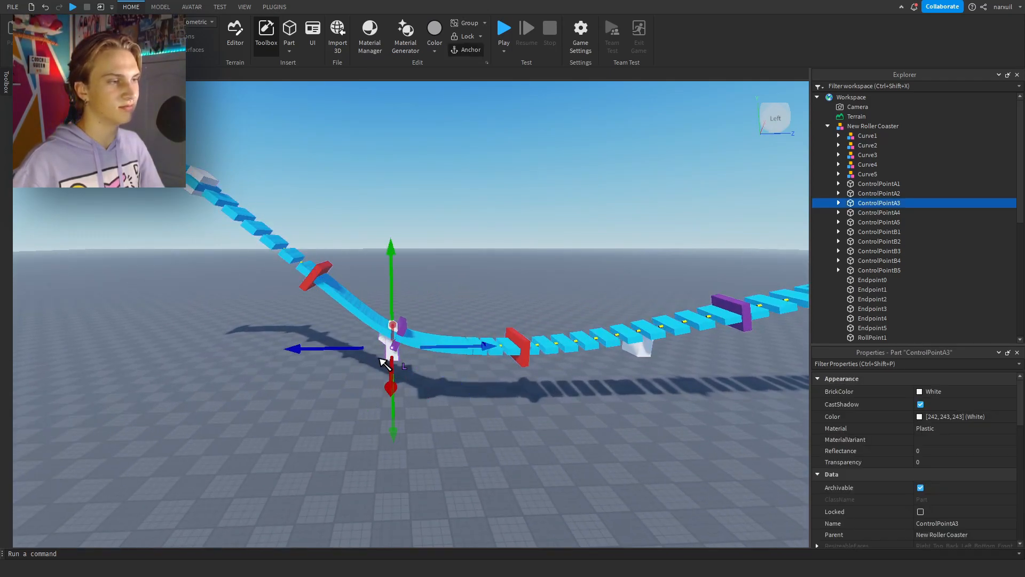
{"action": "left_click", "coordinate": [405, 365]}
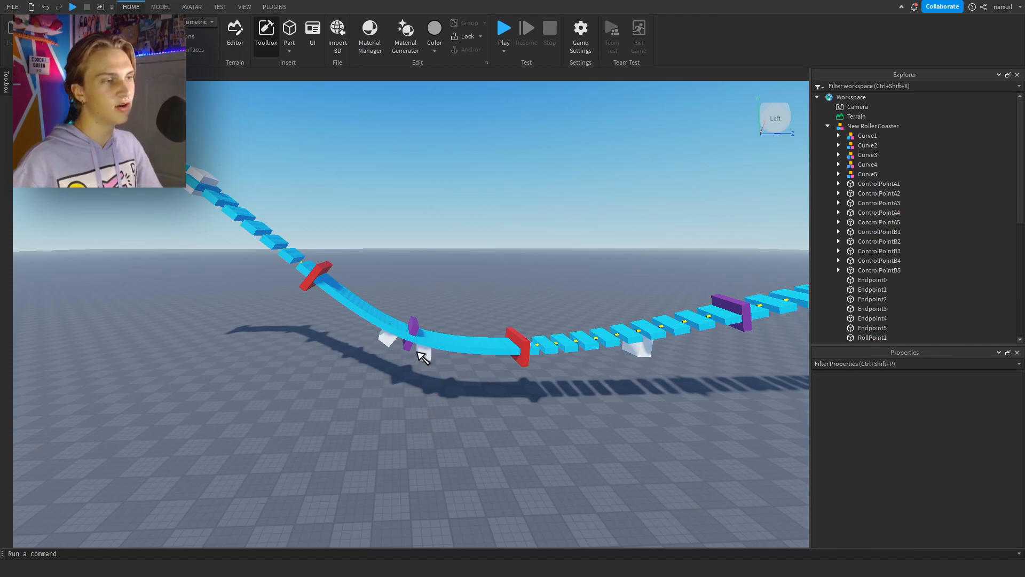
{"action": "left_click", "coordinate": [422, 350]}
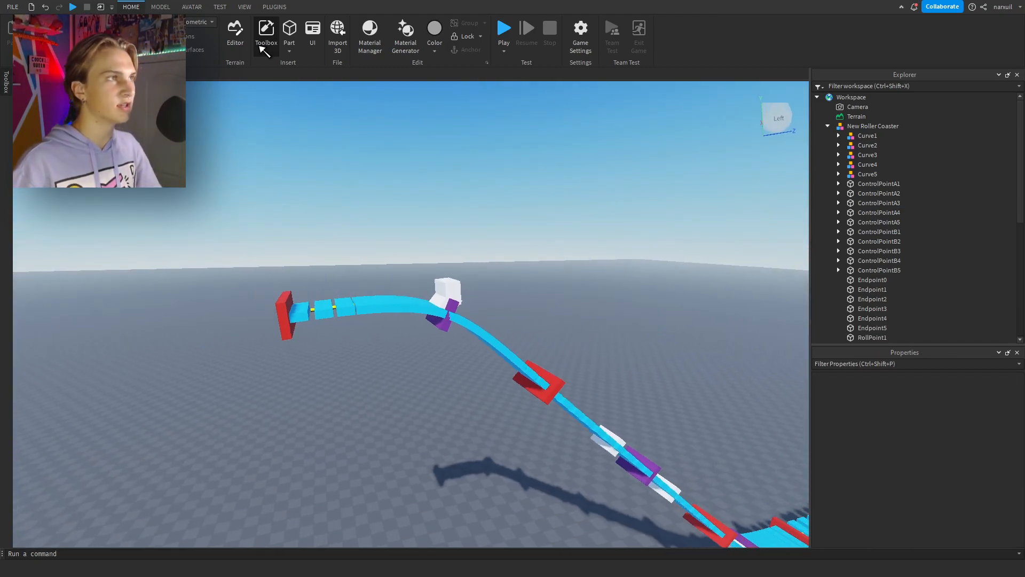
Add a sixth track section, then rotate Endpoint6 and move it down and aside for a turning drop.
{"action": "left_click", "coordinate": [274, 7]}
{"action": "left_click", "coordinate": [435, 37]}
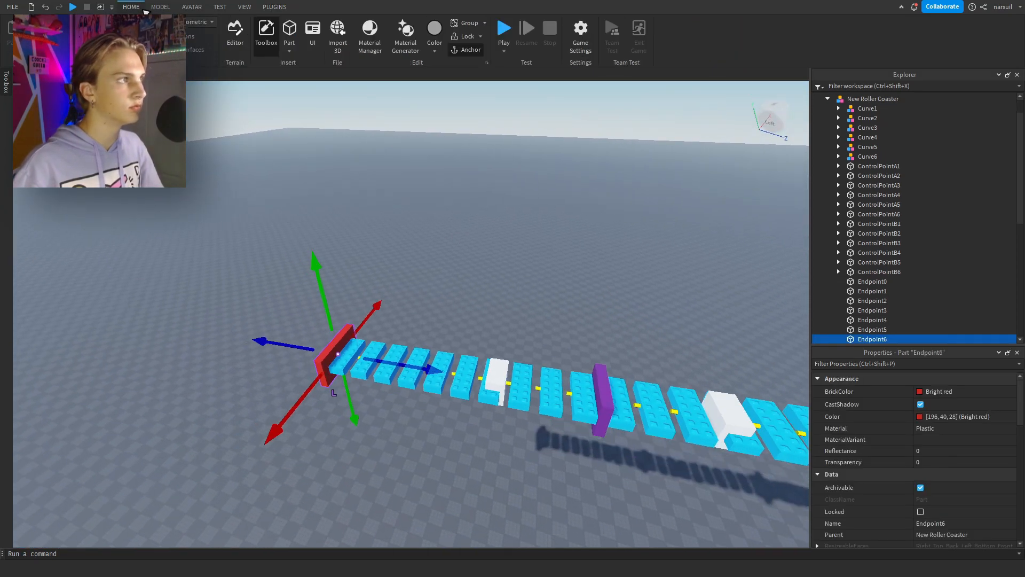
{"action": "key", "text": "ctrl+4"}
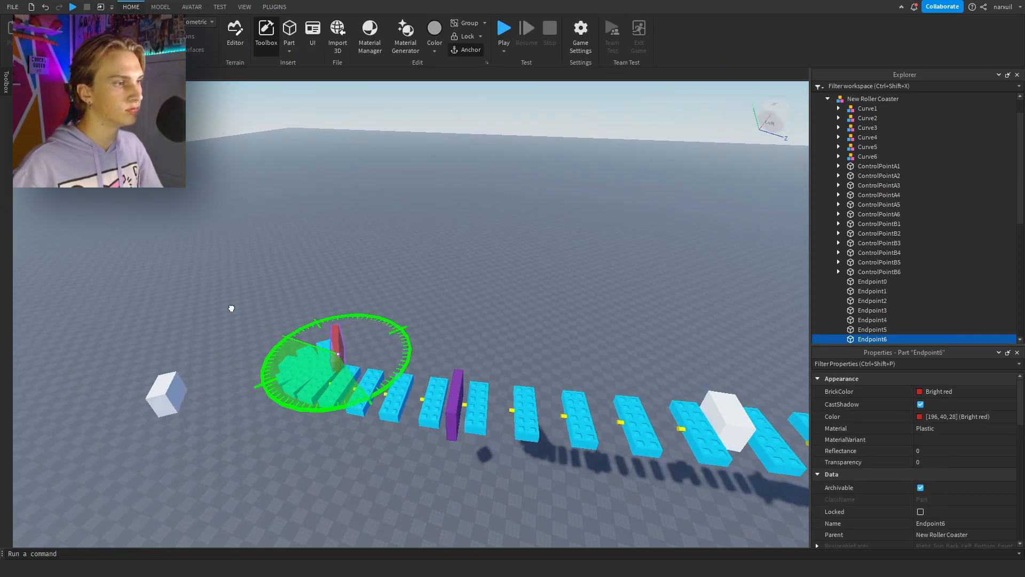
{"action": "key", "text": "ctrl+2"}
{"action": "left_click_drag", "start_coordinate": [267, 351], "coordinate": [587, 300]}
{"action": "left_click_drag", "start_coordinate": [447, 279], "coordinate": [466, 366]}
{"action": "left_click_drag", "start_coordinate": [481, 343], "coordinate": [491, 373]}
{"action": "right_click_drag", "start_coordinate": [492, 372], "coordinate": [439, 471]}
Select ControlPointA6 and ControlPointB6 together and move them outward to widen the turning drop.
{"action": "left_click", "coordinate": [312, 435]}
{"action": "right_click_drag", "start_coordinate": [582, 230], "coordinate": [590, 255]}
{"action": "left_click", "coordinate": [587, 251], "text": "ctrl"}
{"action": "key", "text": "f"}
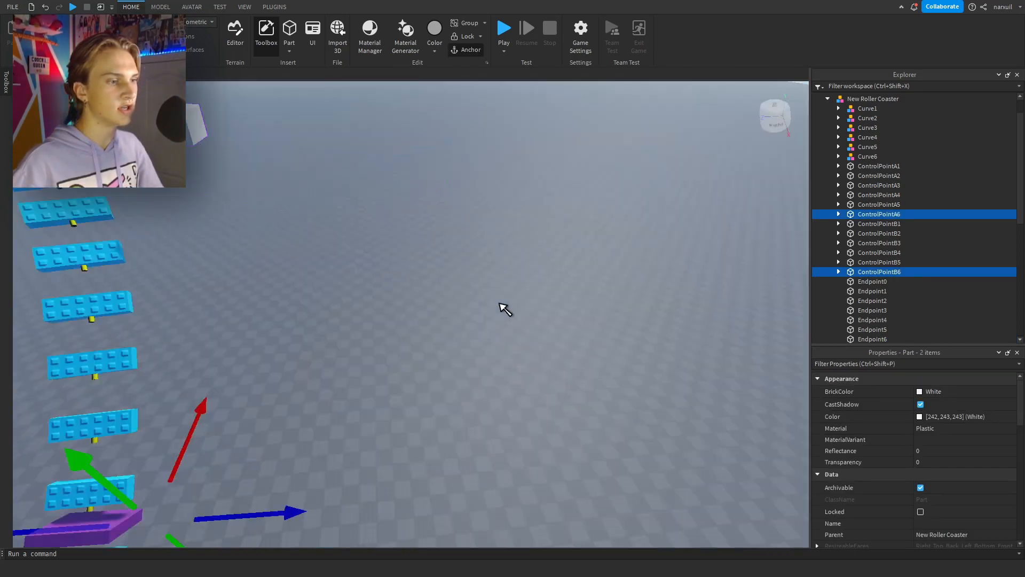
{"action": "left_click_drag", "start_coordinate": [474, 314], "coordinate": [548, 317]}
{"action": "left_click", "coordinate": [603, 443]}
Rotate RollPoint6 to bank the track through the middle of the turning drop.
{"action": "right_click_drag", "start_coordinate": [463, 330], "coordinate": [470, 335]}
{"action": "scroll", "coordinate": [471, 336], "scroll_direction": "up", "scroll_amount": 3}
{"action": "scroll", "coordinate": [470, 335], "scroll_direction": "up", "scroll_amount": 3}
{"action": "scroll", "coordinate": [470, 335], "scroll_direction": "down", "scroll_amount": 3}
{"action": "left_click", "coordinate": [420, 320]}
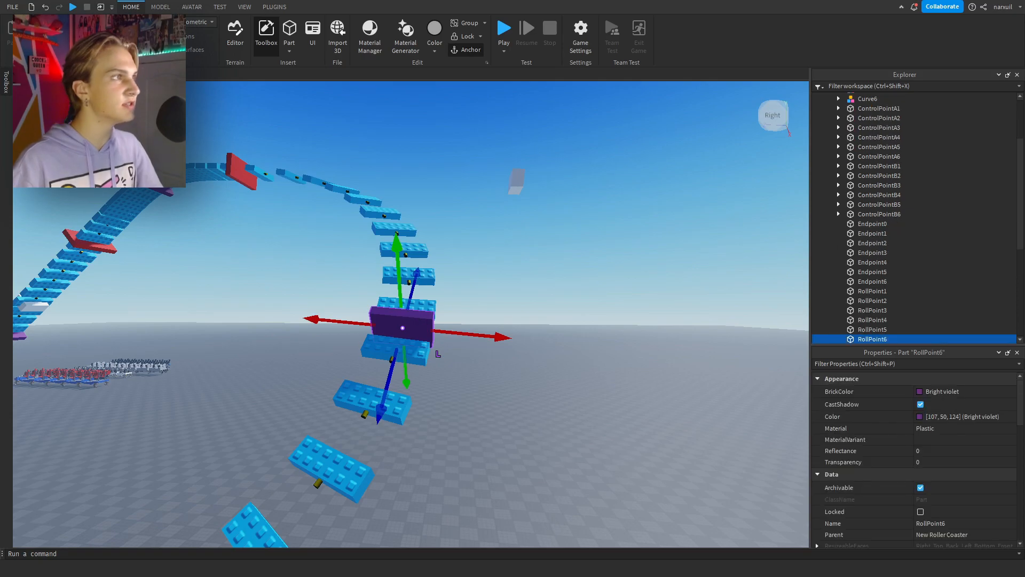
{"action": "left_click_drag", "start_coordinate": [377, 266], "coordinate": [288, 272]}
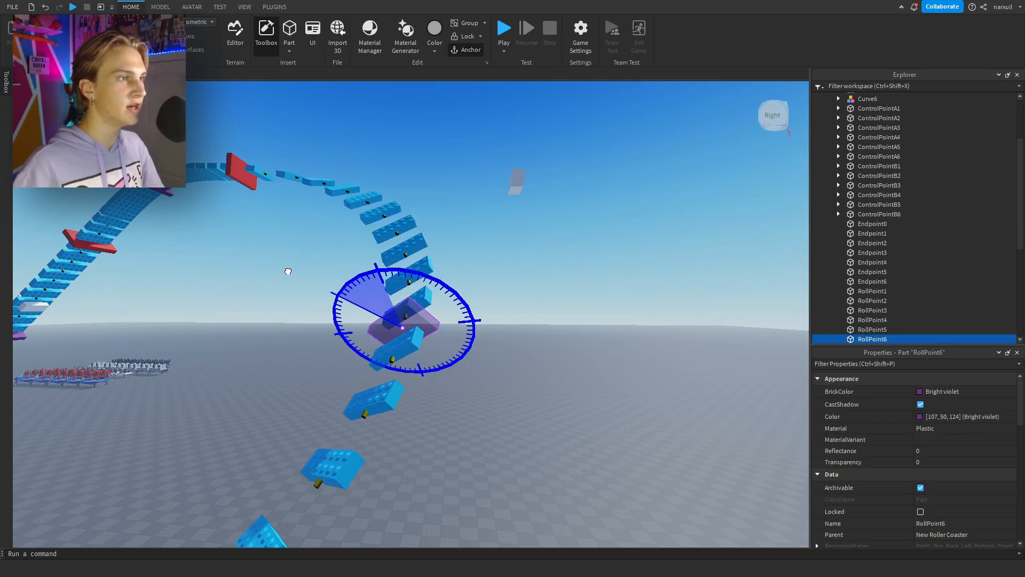
{"action": "left_click", "coordinate": [449, 180]}
{"action": "right_click_drag", "start_coordinate": [447, 179], "coordinate": [442, 179]}
Add a seventh track section after the drop and move Endpoint7 to lengthen the straight.
{"action": "left_click", "coordinate": [275, 7]}
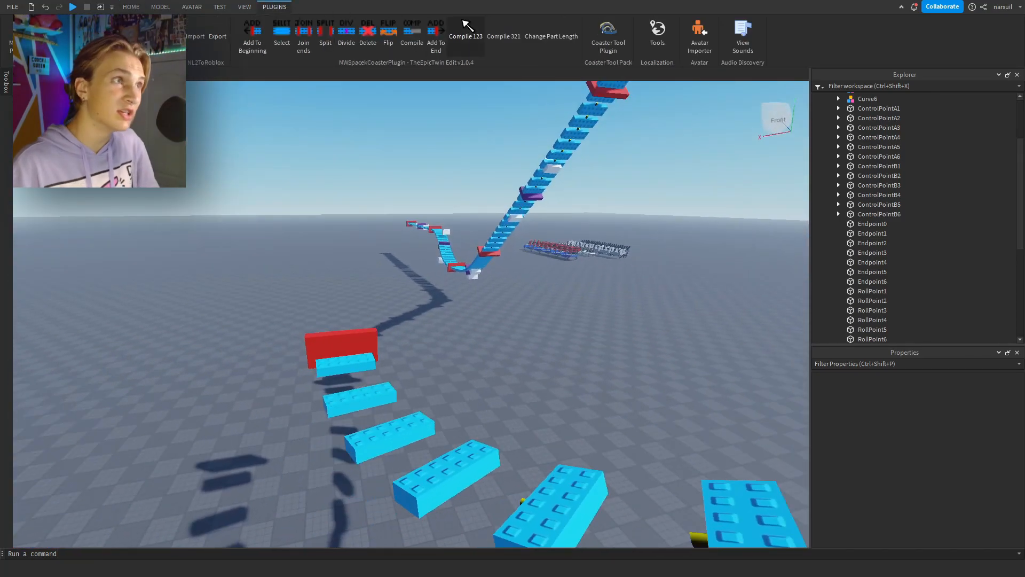
{"action": "left_click", "coordinate": [434, 30]}
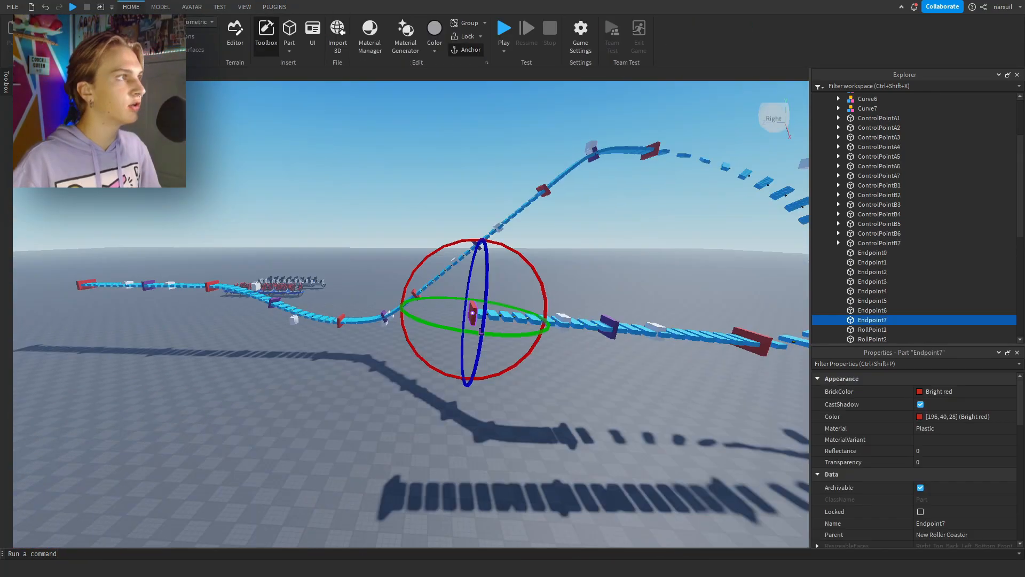
{"action": "key", "text": "ctrl+2"}
{"action": "left_click_drag", "start_coordinate": [422, 293], "coordinate": [227, 293]}
{"action": "key", "text": "a"}
{"action": "left_click_drag", "start_coordinate": [284, 343], "coordinate": [287, 388]}
Divide the straight section at RollPoint7 and raise the new middle endpoint to form a hill.
{"action": "left_click", "coordinate": [274, 7]}
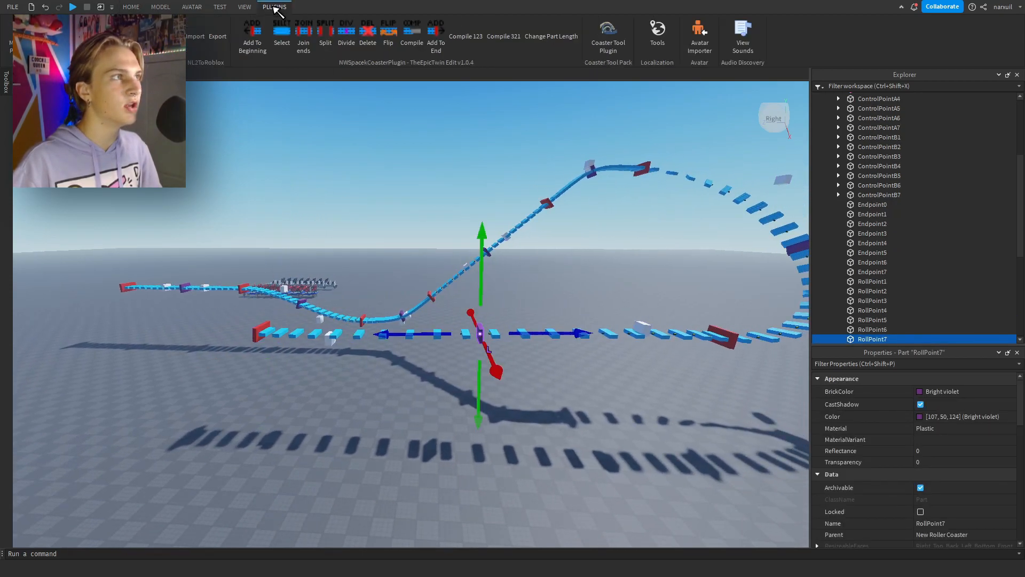
{"action": "left_click", "coordinate": [355, 33]}
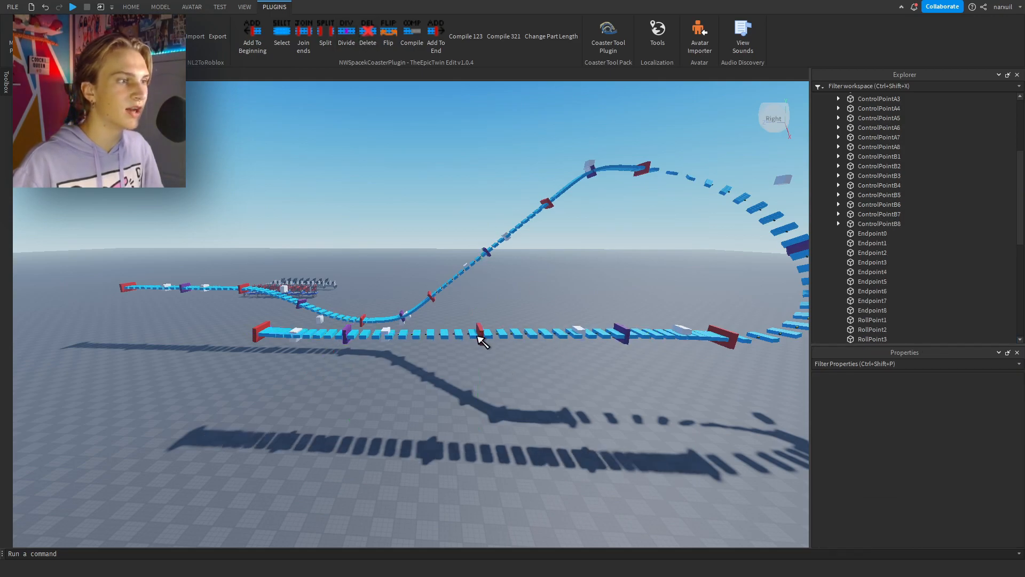
{"action": "left_click", "coordinate": [479, 334]}
{"action": "left_click_drag", "start_coordinate": [479, 293], "coordinate": [479, 205]}
{"action": "left_click", "coordinate": [282, 312]}
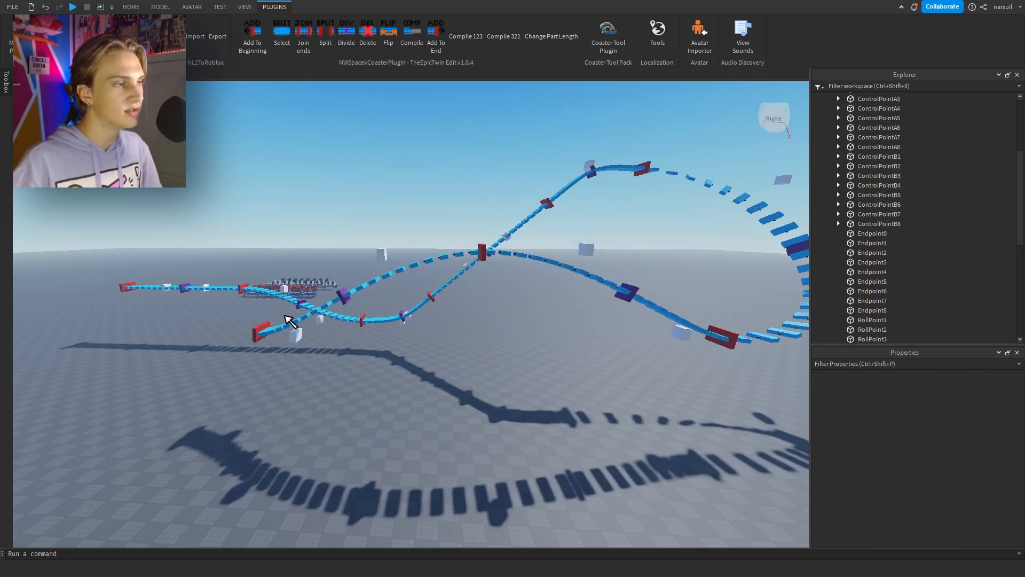
Move ControlPointB8 and ControlPointA7 inward toward the hill to reshape both of its slopes.
{"action": "left_click", "coordinate": [295, 334]}
{"action": "left_click_drag", "start_coordinate": [350, 343], "coordinate": [404, 357]}
{"action": "key", "text": "d"}
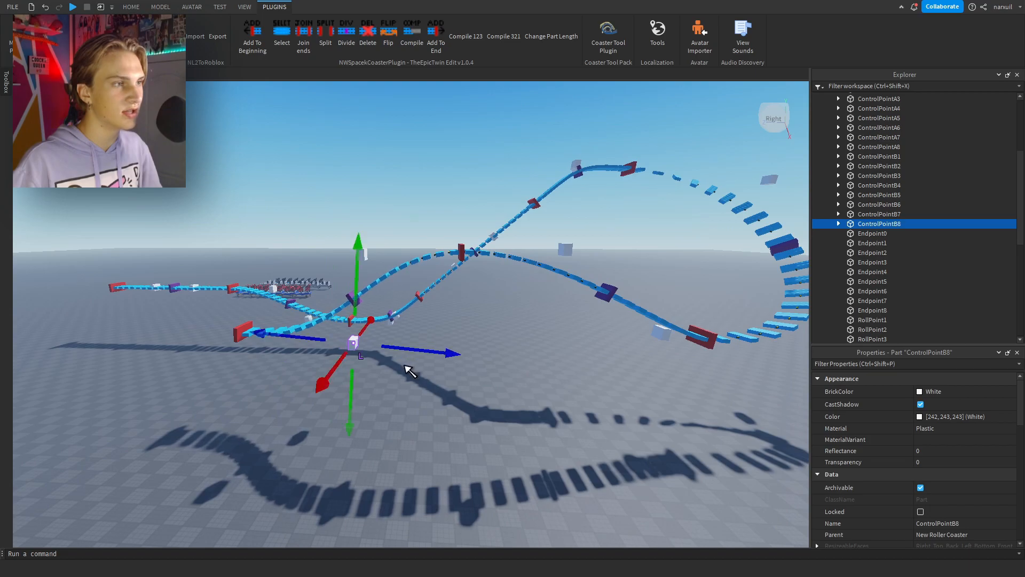
{"action": "left_click", "coordinate": [407, 360]}
{"action": "left_click", "coordinate": [662, 332]}
{"action": "left_click_drag", "start_coordinate": [533, 323], "coordinate": [453, 305]}
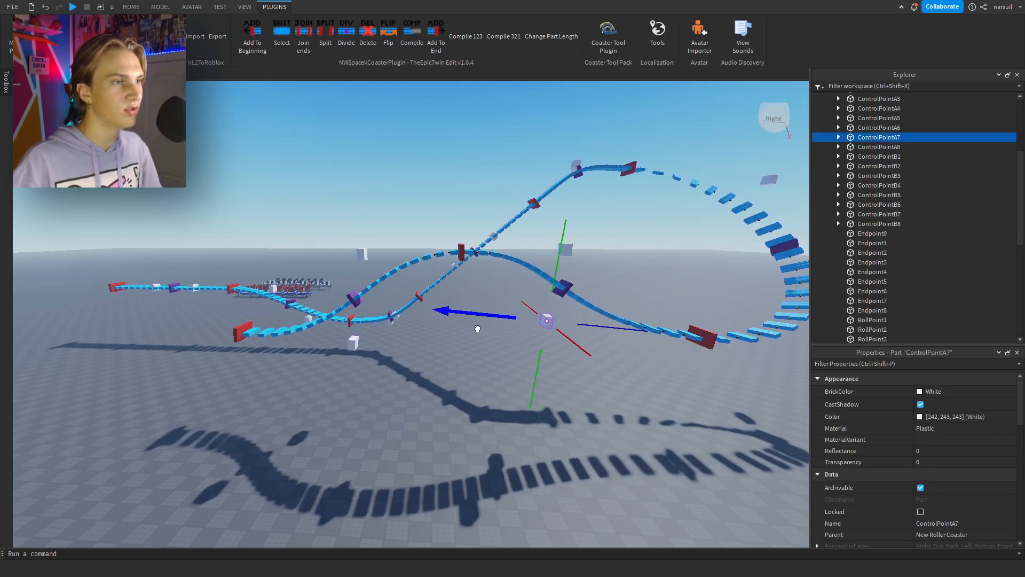
{"action": "left_click", "coordinate": [513, 341]}
{"action": "key", "text": "a"}
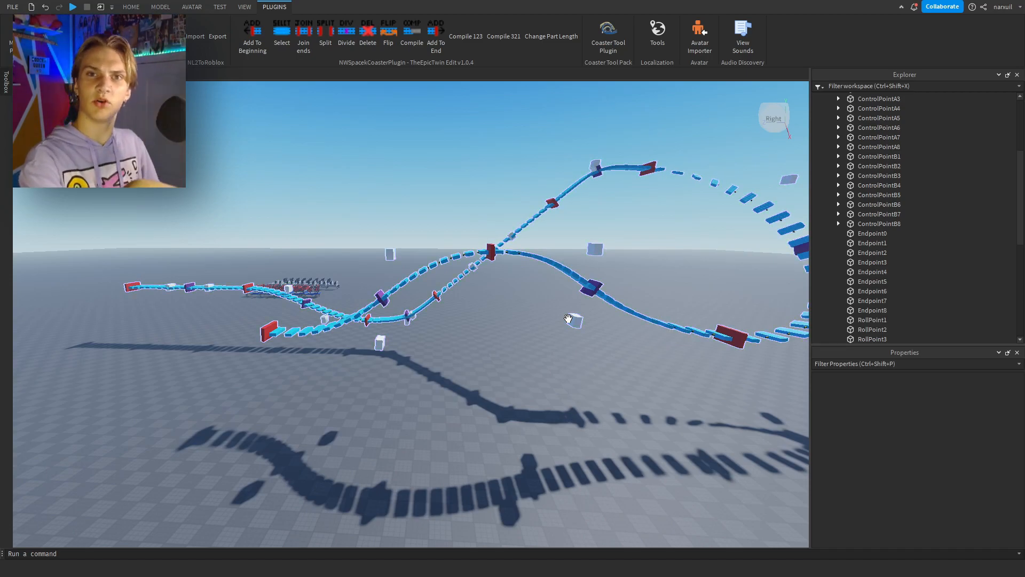
{"action": "right_click_drag", "start_coordinate": [517, 315], "coordinate": [480, 369]}
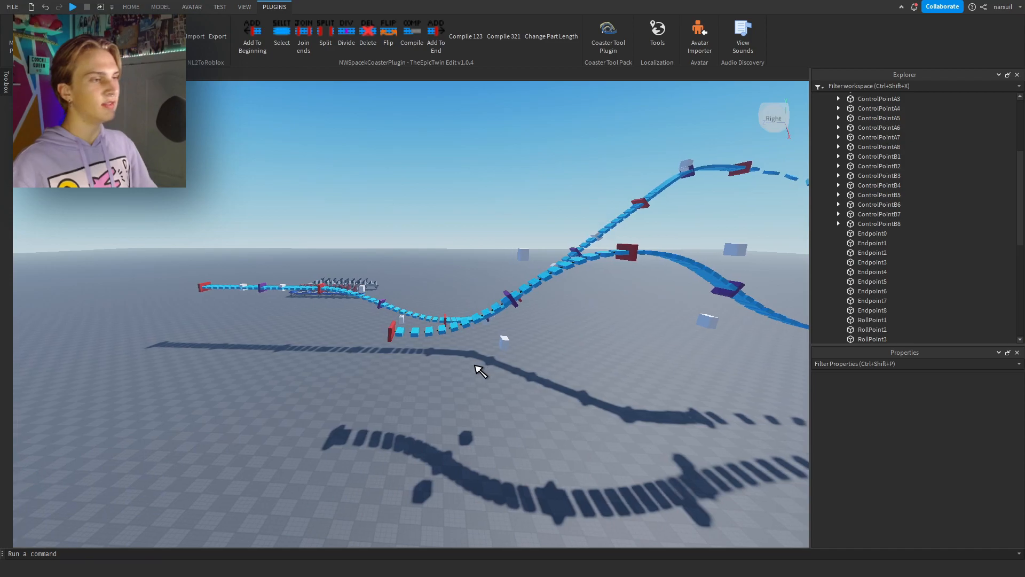
Add a ninth track section after the hill and move Endpoint9 farther along the return route.
{"action": "left_click", "coordinate": [437, 39]}
{"action": "right_click_drag", "start_coordinate": [454, 414], "coordinate": [453, 414]}
{"action": "left_click", "coordinate": [401, 330]}
{"action": "key", "text": "a"}
{"action": "left_click_drag", "start_coordinate": [401, 331], "coordinate": [295, 324]}
Rotate Endpoint9 and move it back toward the hill to shorten the section.
{"action": "left_click", "coordinate": [131, 7]}
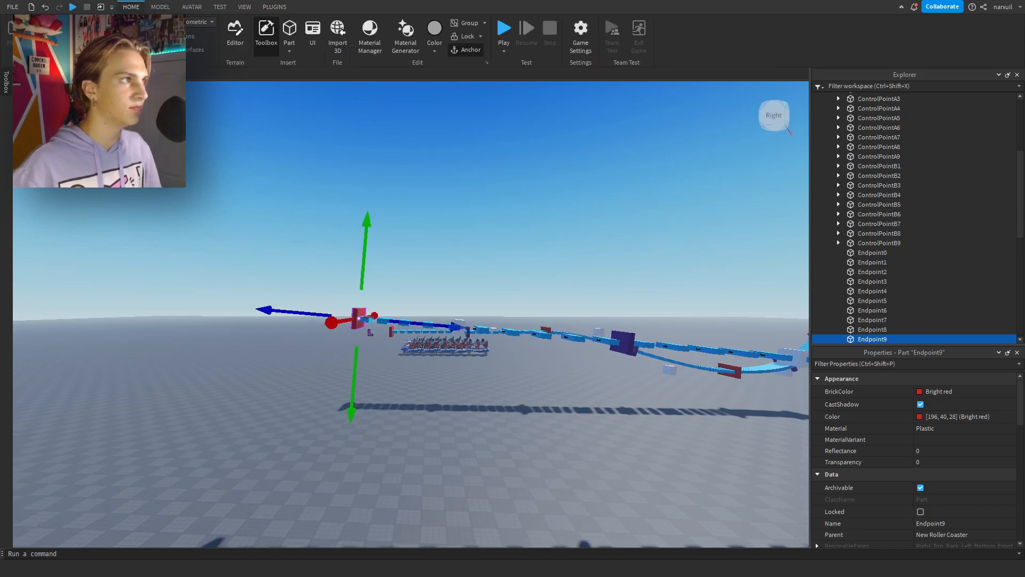
{"action": "left_click", "coordinate": [143, 36]}
{"action": "mouse_move", "coordinate": [391, 252]}
{"action": "left_mouse_down"}
{"action": "mouse_move", "coordinate": [374, 236]}
{"action": "mouse_move", "coordinate": [384, 245]}
{"action": "left_mouse_up"}
{"action": "left_click", "coordinate": [97, 36]}
{"action": "left_click_drag", "start_coordinate": [425, 319], "coordinate": [538, 320]}
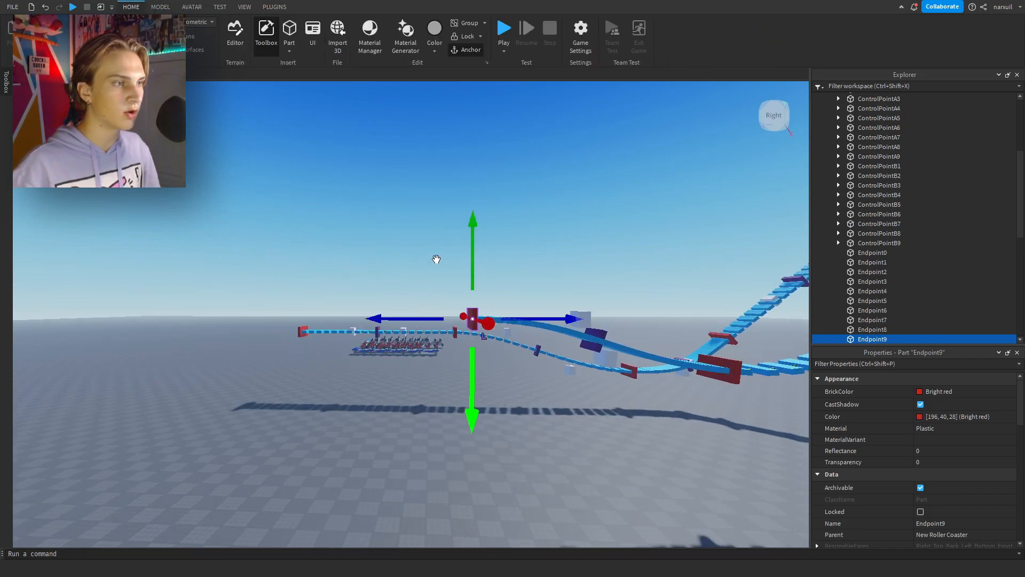
Add a tenth track section that runs back alongside the first section.
{"action": "left_click", "coordinate": [281, 8]}
{"action": "left_click", "coordinate": [435, 39]}
{"action": "key", "text": "w"}
{"action": "key", "text": "a"}
{"action": "right_click_drag", "start_coordinate": [396, 226], "coordinate": [396, 226]}
{"action": "key", "text": "d"}
{"action": "right_click_drag", "start_coordinate": [424, 293], "coordinate": [426, 293]}
{"action": "key", "text": "s"}
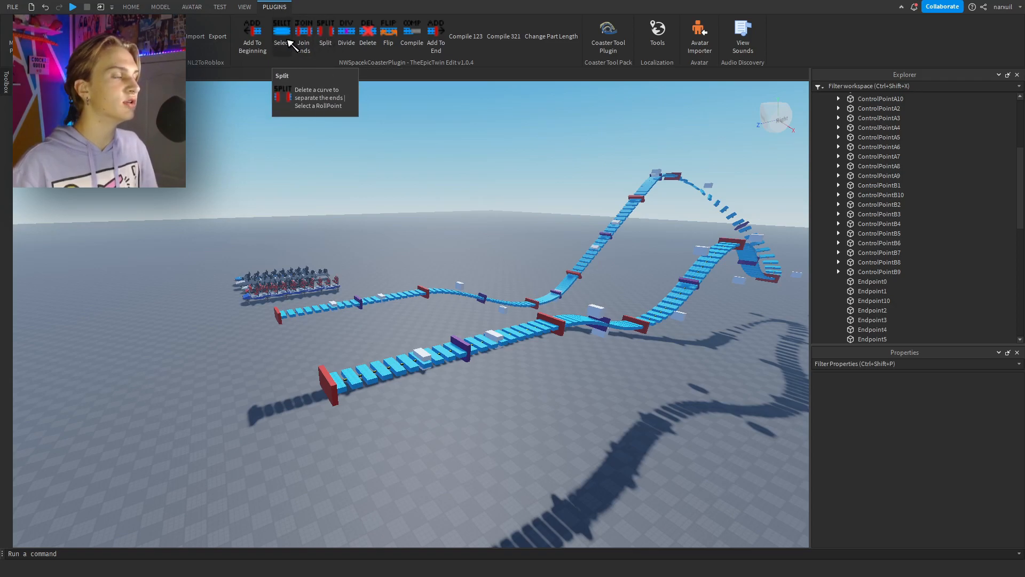
Join the two open track ends and move ControlPointA11 and ControlPointB11 outward to widen the closing turn.
{"action": "left_click", "coordinate": [311, 37]}
{"action": "right_click_drag", "start_coordinate": [415, 229], "coordinate": [452, 268]}
{"action": "left_click", "coordinate": [393, 212]}
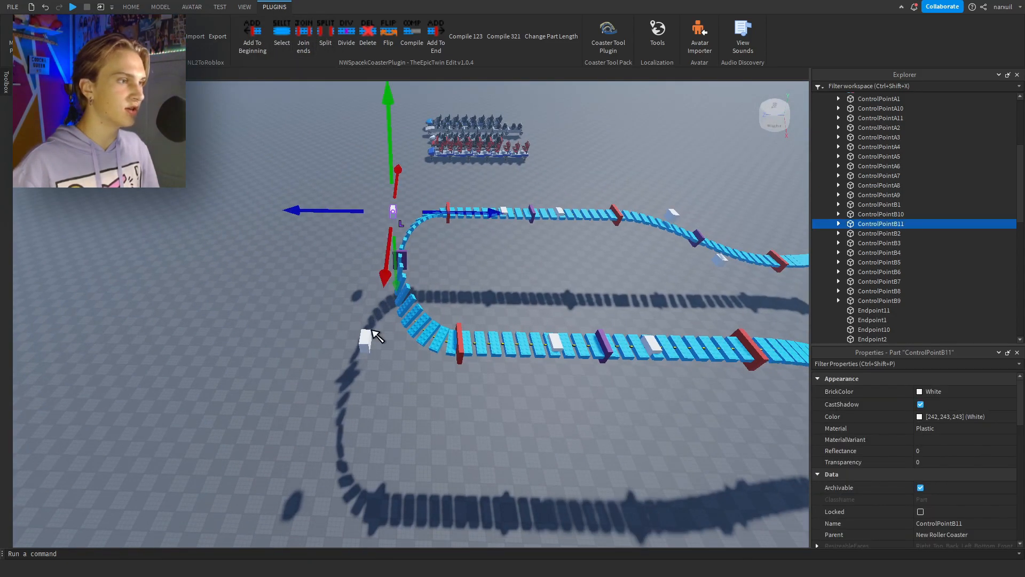
{"action": "left_click", "coordinate": [366, 336], "text": "ctrl"}
{"action": "left_click_drag", "start_coordinate": [430, 260], "coordinate": [362, 258]}
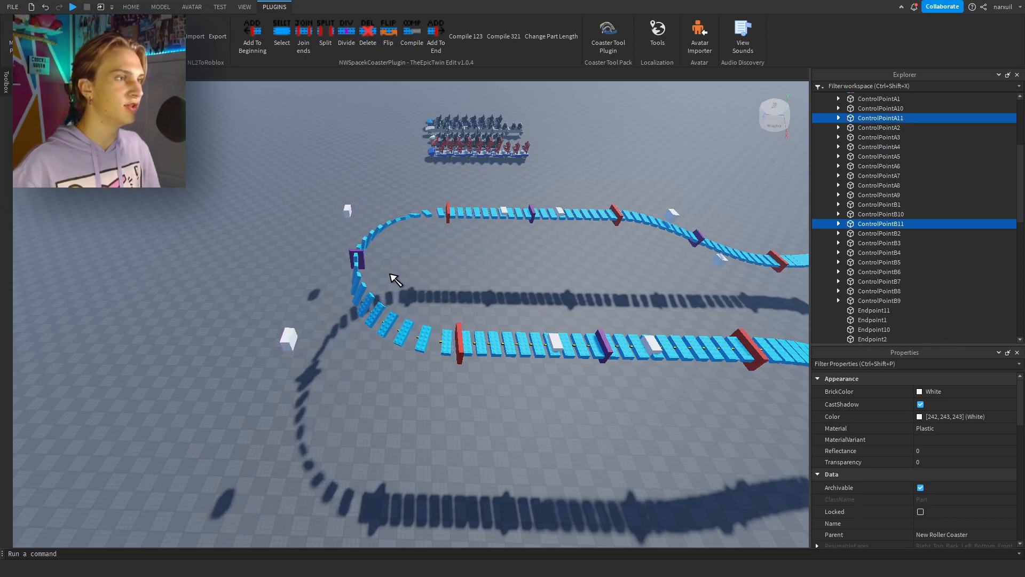
Rotate RollPoint11 in the middle of the closing turn to bank the track.
{"action": "left_click", "coordinate": [398, 280]}
{"action": "left_click", "coordinate": [360, 257]}
{"action": "left_click", "coordinate": [130, 11]}
{"action": "left_click", "coordinate": [132, 33]}
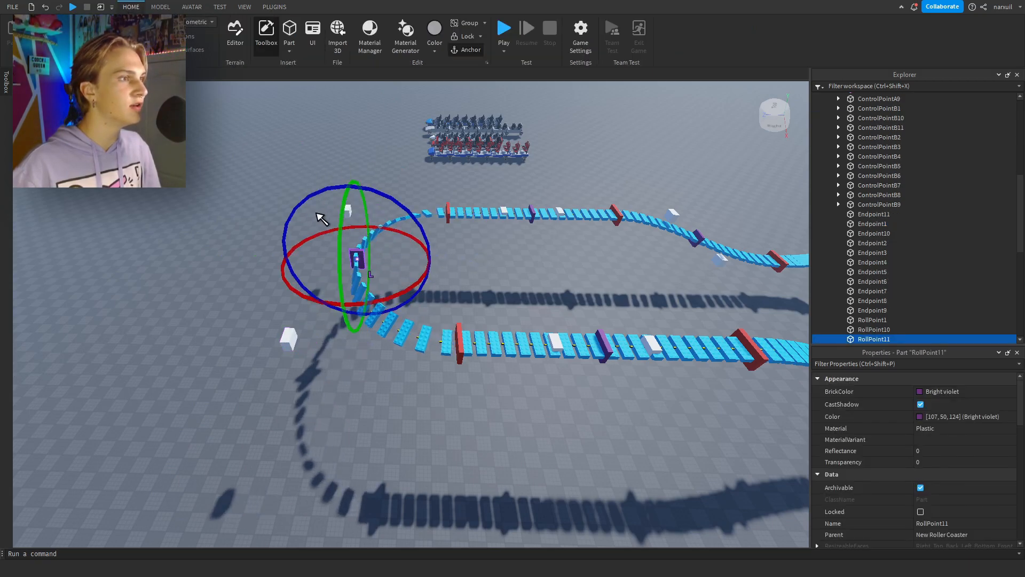
{"action": "left_click_drag", "start_coordinate": [373, 188], "coordinate": [459, 275]}
{"action": "left_click", "coordinate": [567, 299]}
{"action": "right_click_drag", "start_coordinate": [448, 248], "coordinate": [447, 246]}
{"action": "key", "text": "s"}
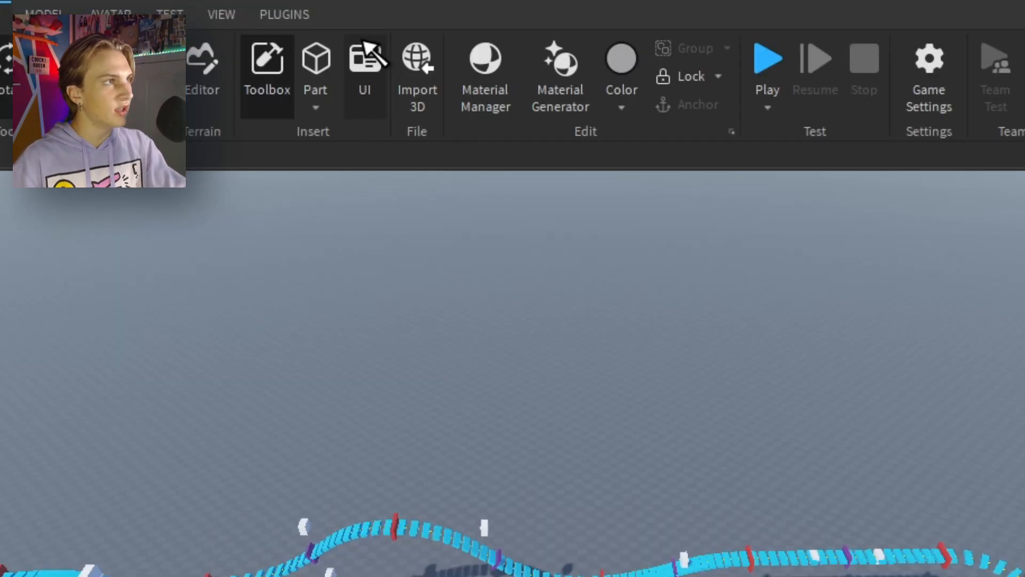
Compile the finished coaster into an ordered track model with Compile 123.
{"action": "left_click", "coordinate": [274, 7]}
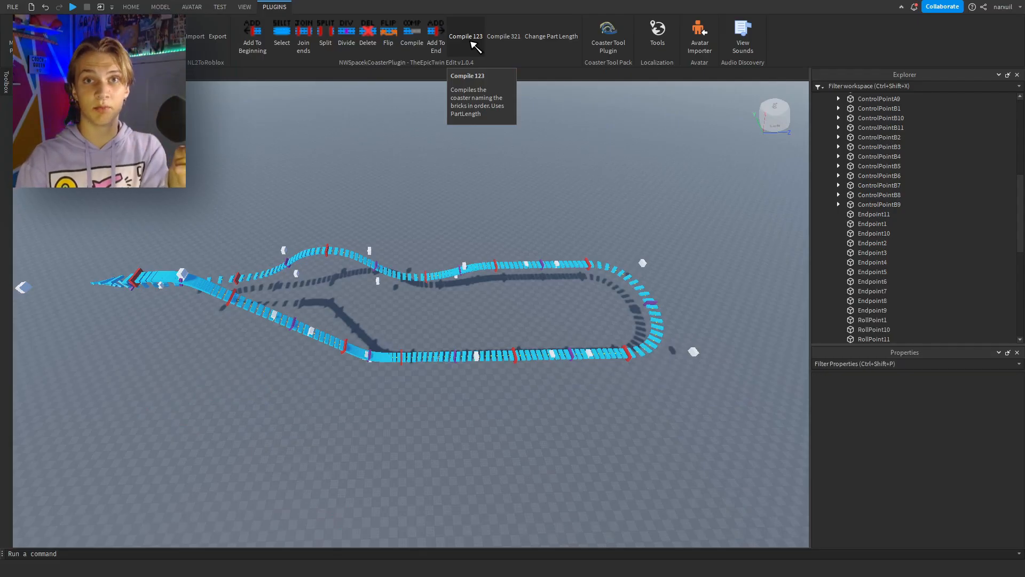
{"action": "left_click", "coordinate": [471, 42]}
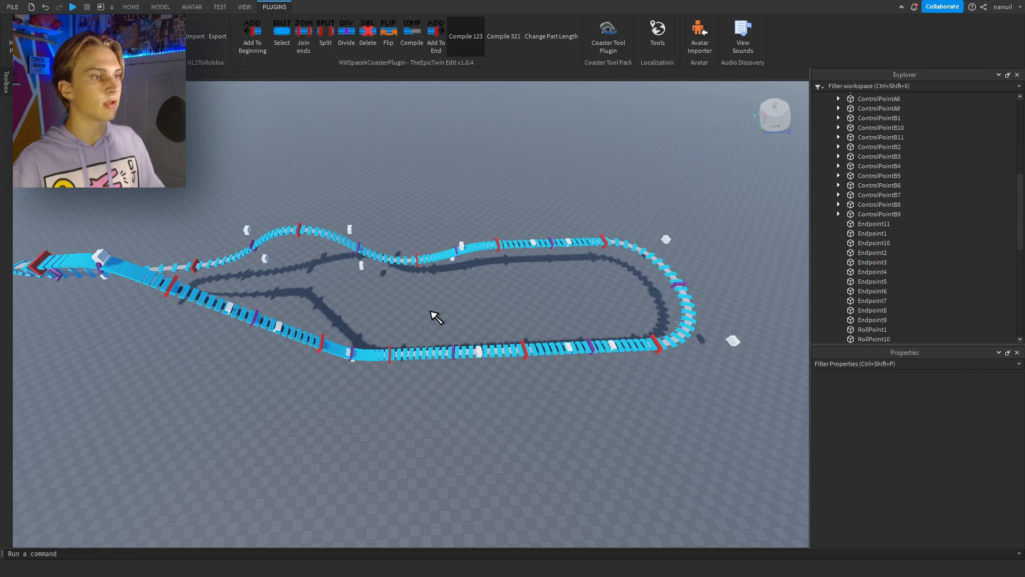
{"action": "scroll", "coordinate": [434, 316], "scroll_direction": "up", "scroll_amount": 5}
{"action": "right_click_drag", "start_coordinate": [434, 316], "coordinate": [417, 348]}
{"action": "scroll", "coordinate": [433, 316], "scroll_direction": "down", "scroll_amount": 2}
Move the original New Roller Coaster model down below the baseplate, away from the compiled track.
{"action": "left_click", "coordinate": [439, 433]}
{"action": "scroll", "coordinate": [416, 348], "scroll_direction": "down", "scroll_amount": 5}
{"action": "left_click", "coordinate": [131, 7]}
{"action": "left_click", "coordinate": [97, 37]}
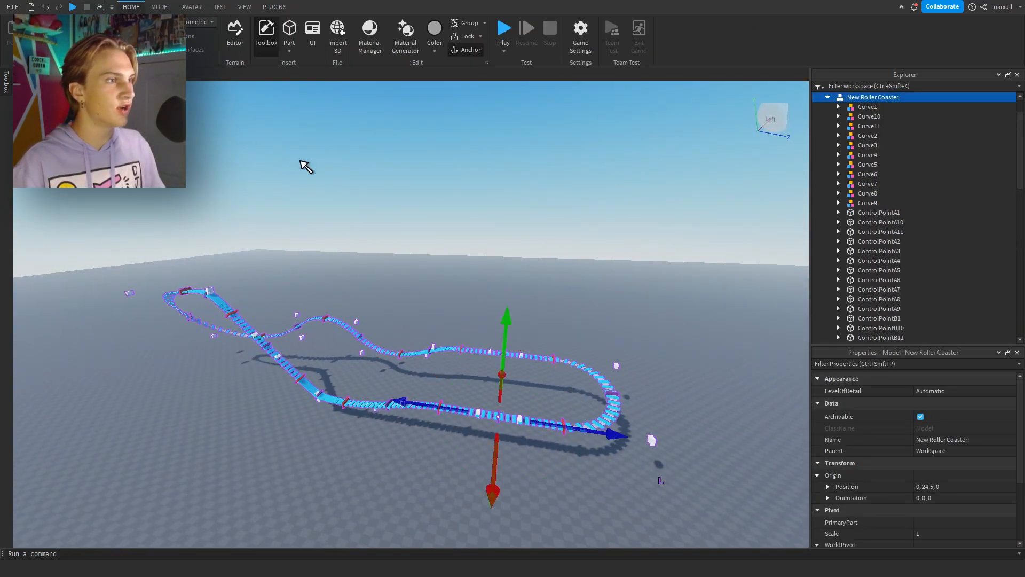
{"action": "left_click_drag", "start_coordinate": [507, 317], "coordinate": [499, 464]}
{"action": "left_click", "coordinate": [470, 285]}
{"action": "right_click_drag", "start_coordinate": [450, 306], "coordinate": [450, 306]}
{"action": "scroll", "coordinate": [450, 306], "scroll_direction": "up", "scroll_amount": 4}
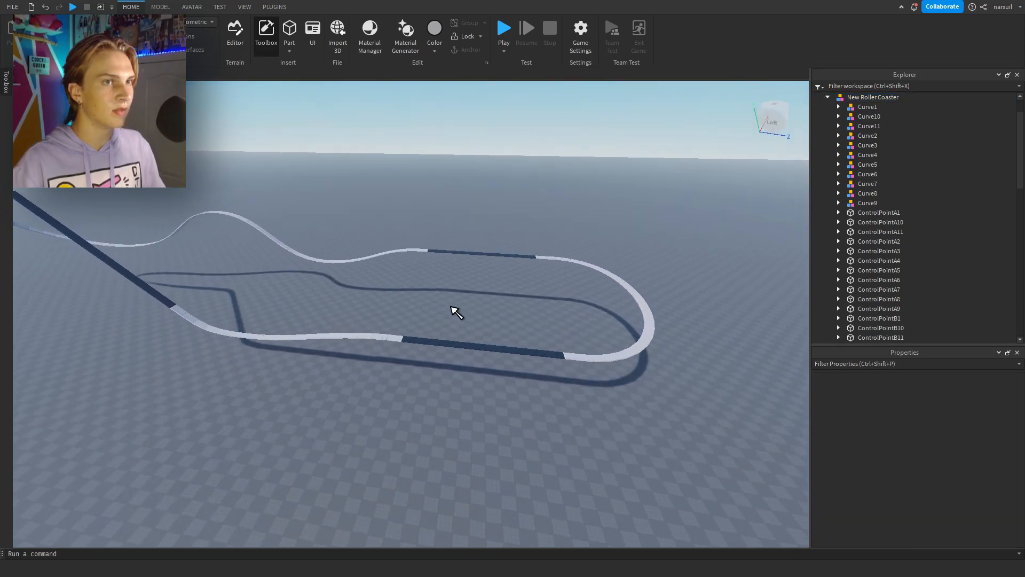
Examine the numbered parts inside the Compiled Ordered New Roller Coaster model, starting from part 1, and how they follow the track.
{"action": "scroll", "coordinate": [450, 306], "scroll_direction": "up", "scroll_amount": 3}
{"action": "left_click", "coordinate": [450, 356]}
{"action": "right_click_drag", "start_coordinate": [572, 275], "coordinate": [572, 276]}
{"action": "scroll", "coordinate": [828, 120], "scroll_direction": "up", "scroll_amount": 1}
{"action": "left_click", "coordinate": [828, 126]}
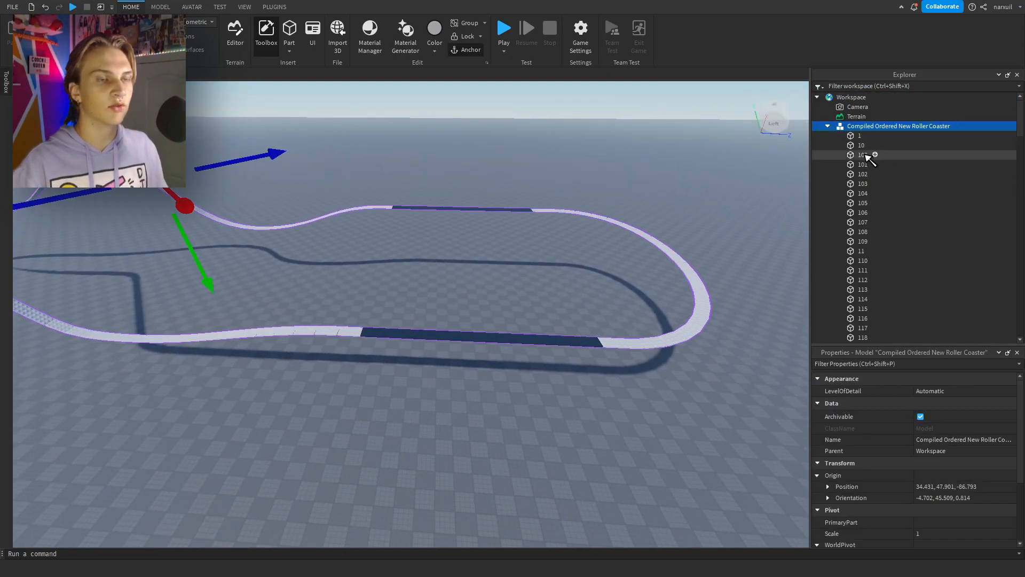
{"action": "left_click", "coordinate": [863, 155]}
{"action": "left_click", "coordinate": [857, 137]}
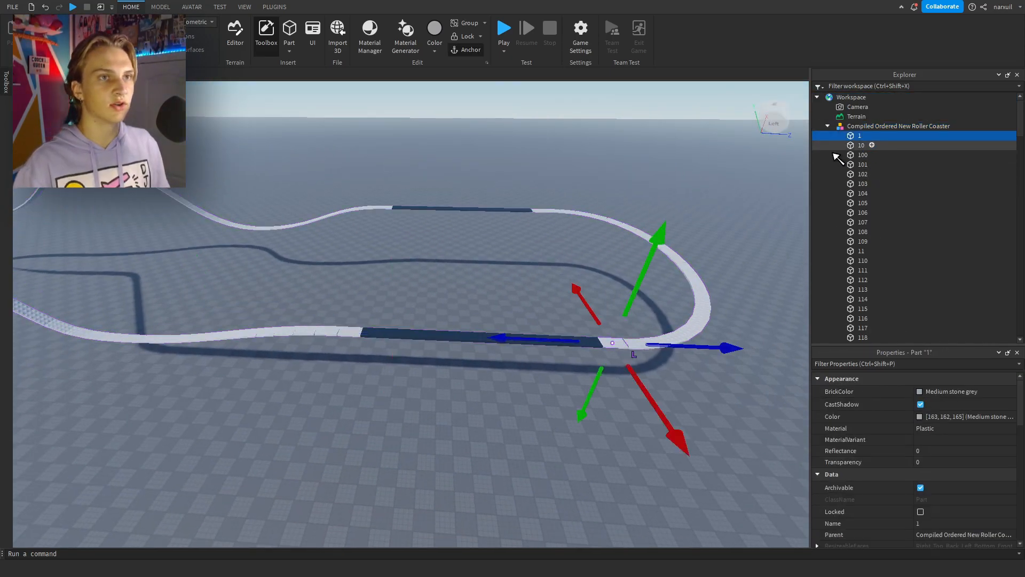
{"action": "scroll", "coordinate": [856, 251], "scroll_direction": "down", "scroll_amount": 20}
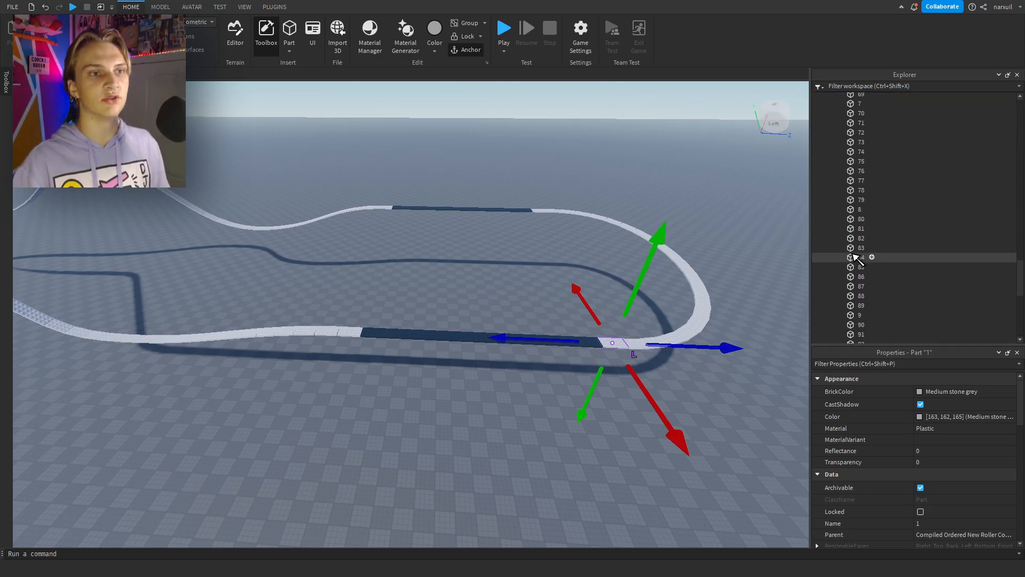
{"action": "scroll", "coordinate": [857, 259], "scroll_direction": "down", "scroll_amount": 5}
{"action": "scroll", "coordinate": [855, 246], "scroll_direction": "up", "scroll_amount": 20}
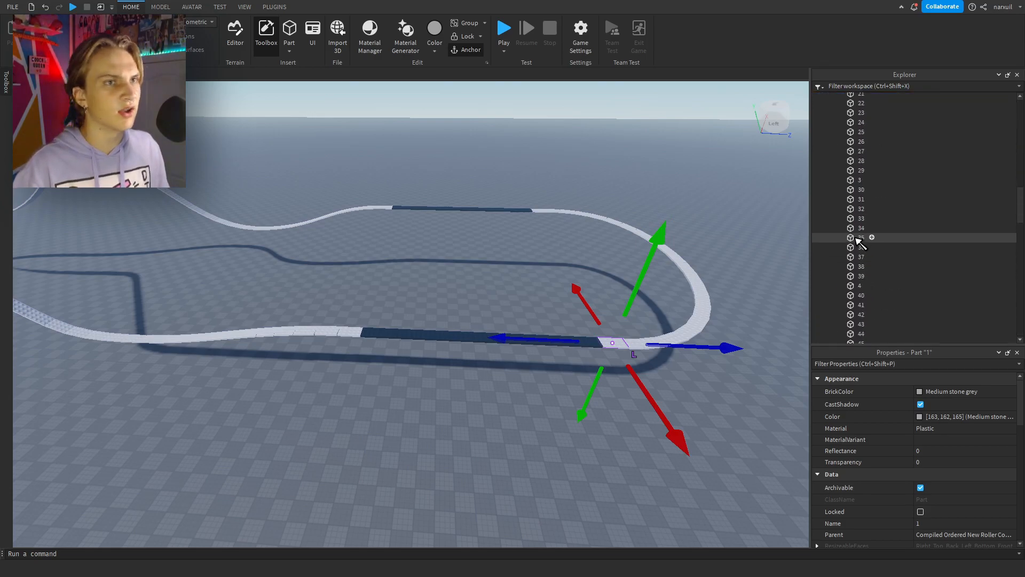
{"action": "scroll", "coordinate": [854, 240], "scroll_direction": "up", "scroll_amount": 9}
{"action": "scroll", "coordinate": [876, 238], "scroll_direction": "down", "scroll_amount": 2}
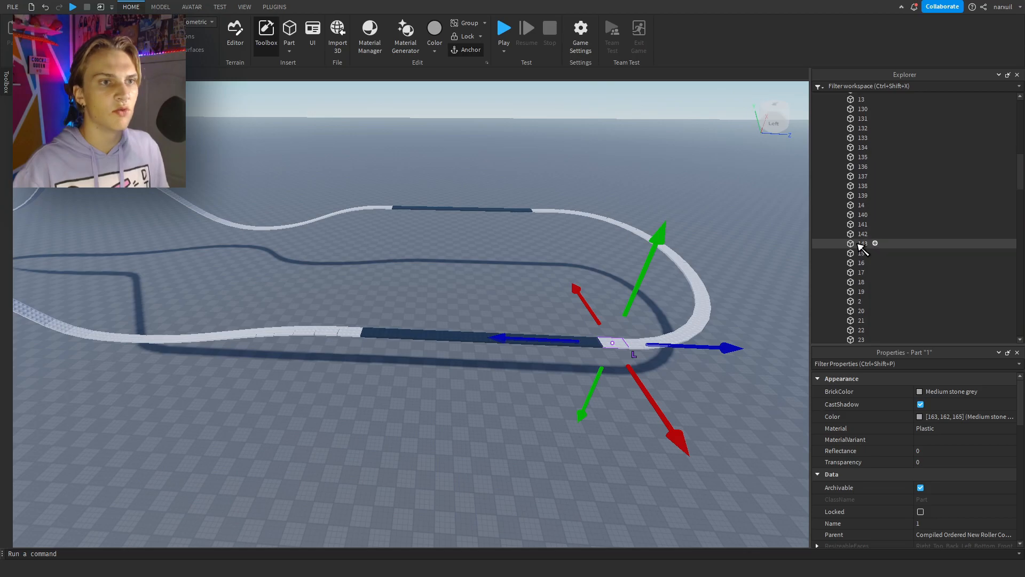
{"action": "left_click", "coordinate": [517, 247]}
{"action": "right_click_drag", "start_coordinate": [514, 243], "coordinate": [507, 243]}
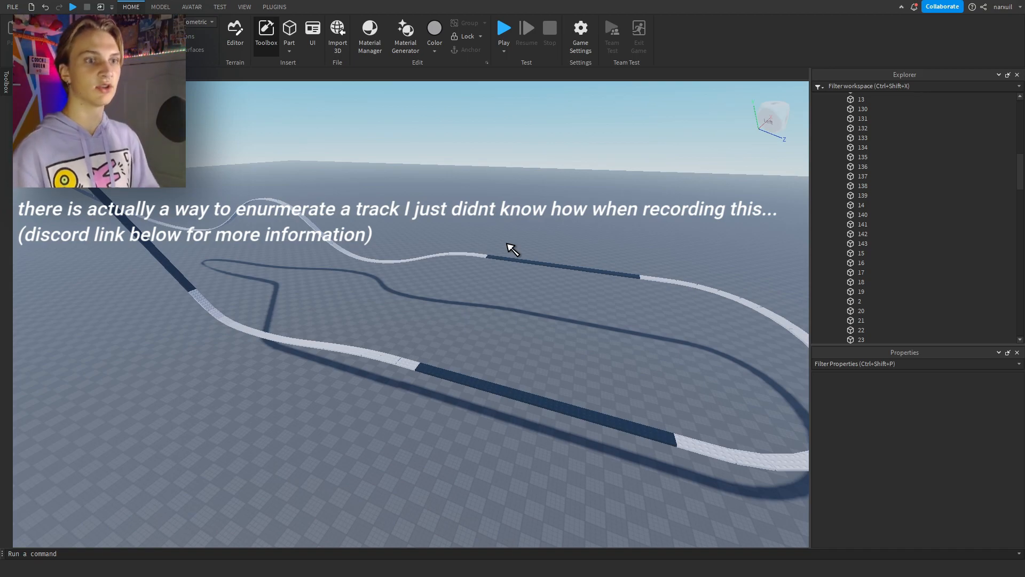
{"action": "key", "text": "s"}
{"action": "right_click_drag", "start_coordinate": [506, 243], "coordinate": [507, 243]}
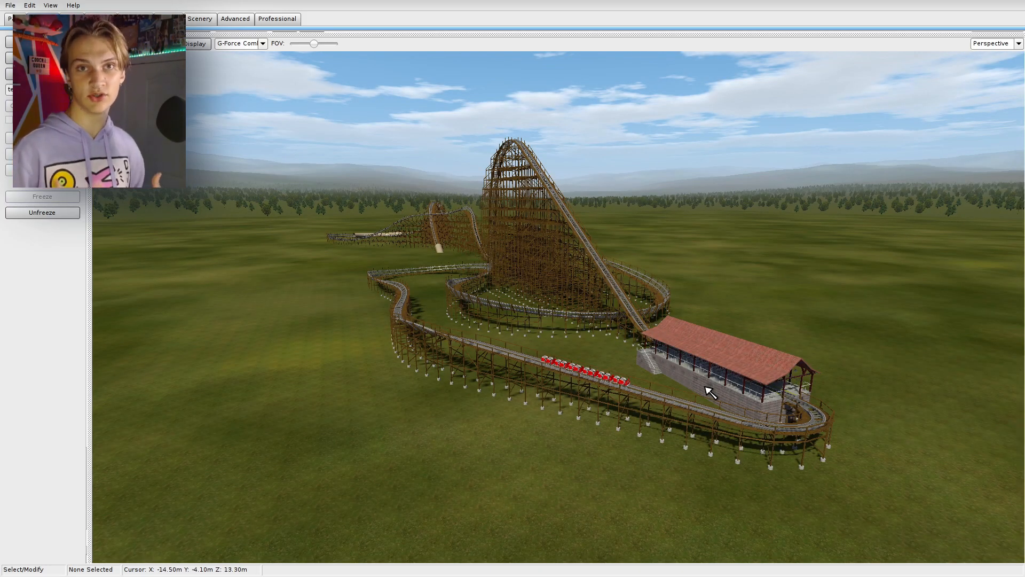
Switch to NoLimits 2 and export the track spline with 0.5 m between points and the Center of Rails spline type.
{"action": "left_click", "coordinate": [283, 20]}
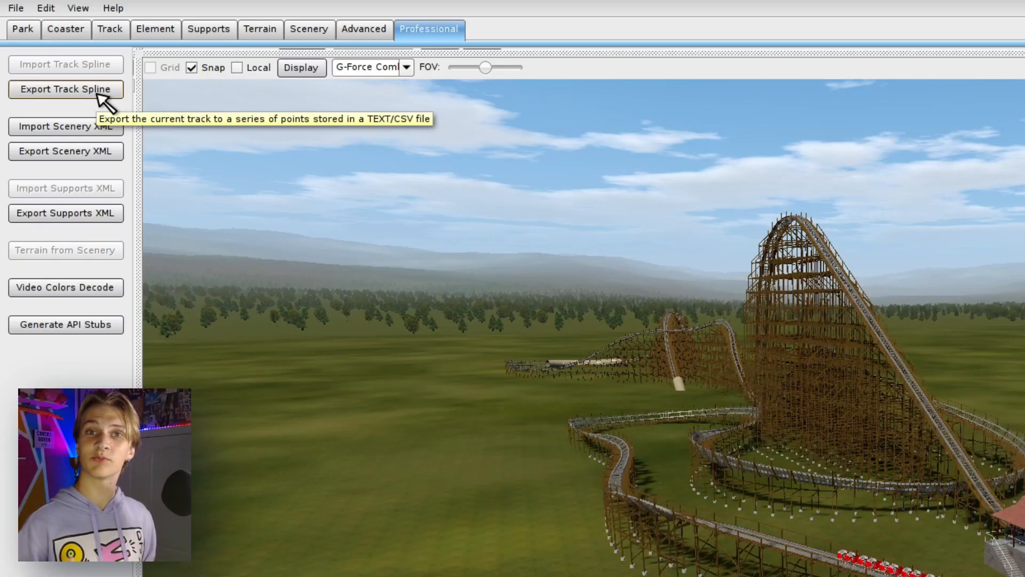
{"action": "left_click", "coordinate": [98, 91]}
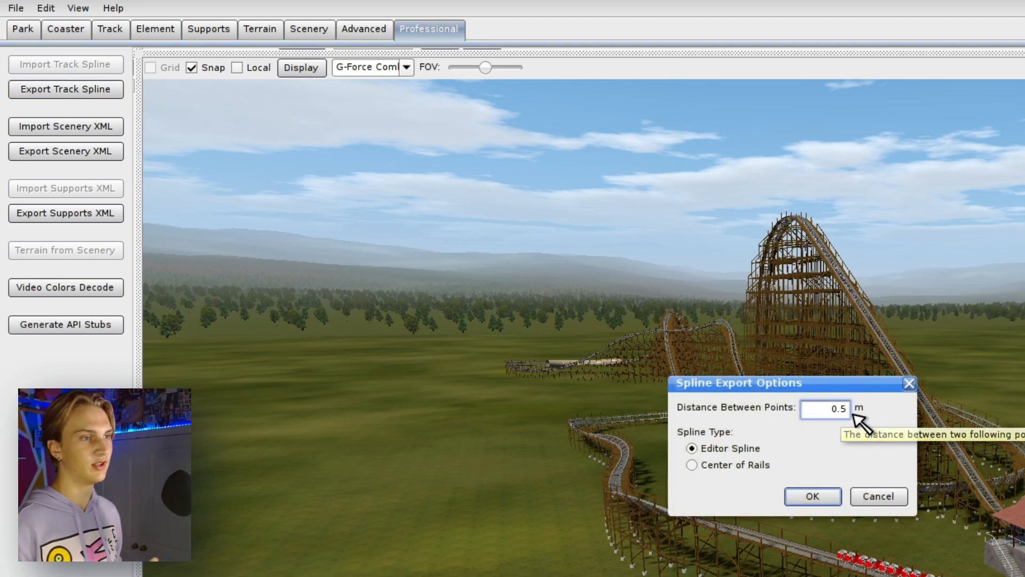
{"action": "left_click", "coordinate": [740, 466]}
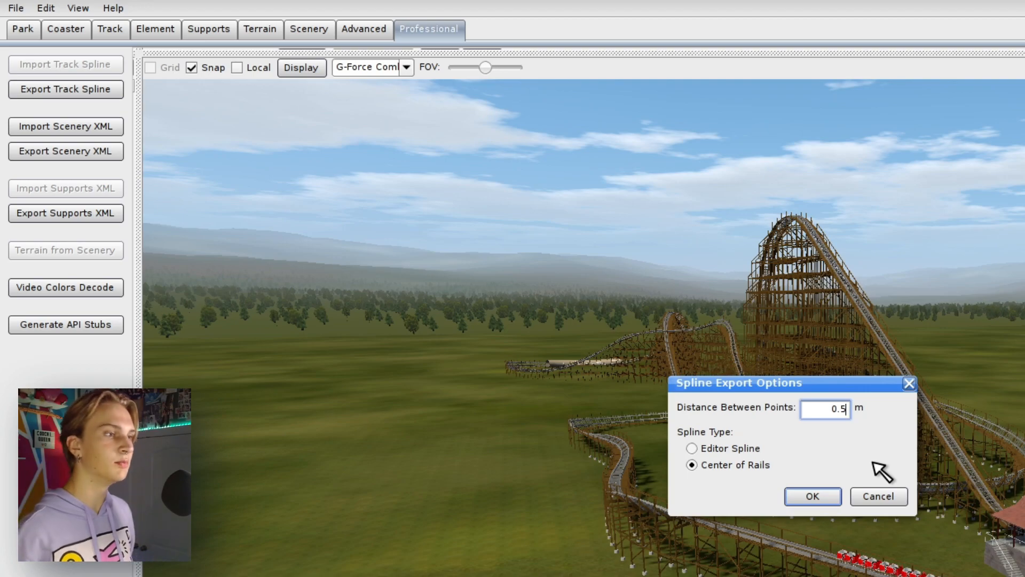
{"action": "left_click", "coordinate": [812, 496]}
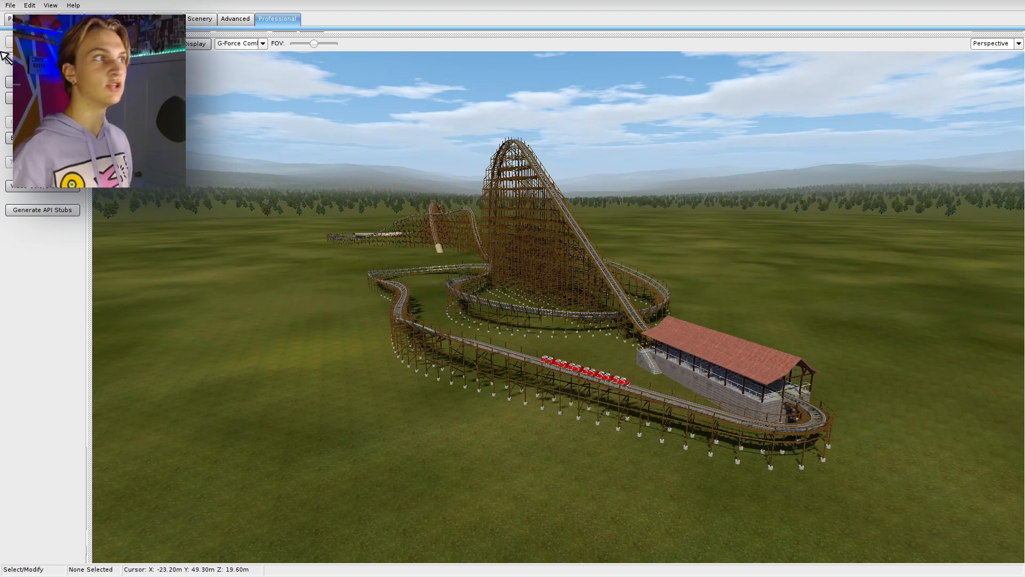
{"action": "mouse_move", "coordinate": [27, 6]}
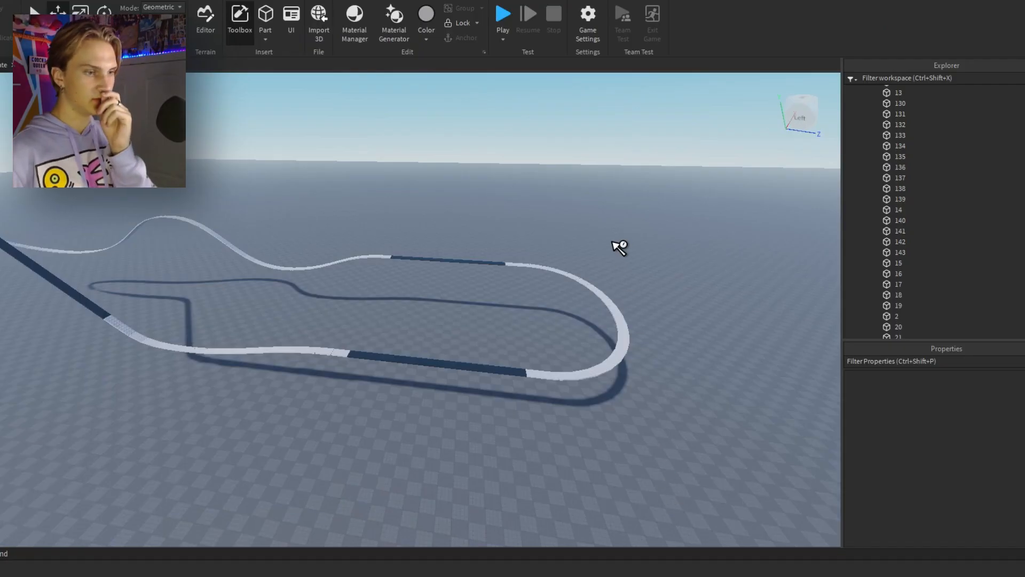
Open the NL2ToRoblox importer in Roblox Studio and add an empty Script to Workspace.
{"action": "left_click", "coordinate": [263, 1]}
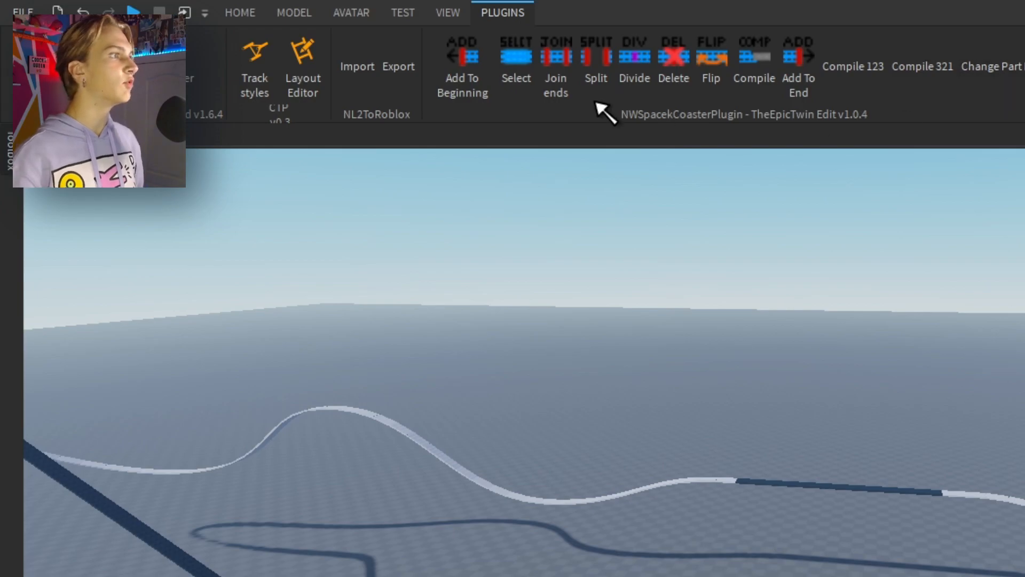
{"action": "left_click", "coordinate": [359, 68]}
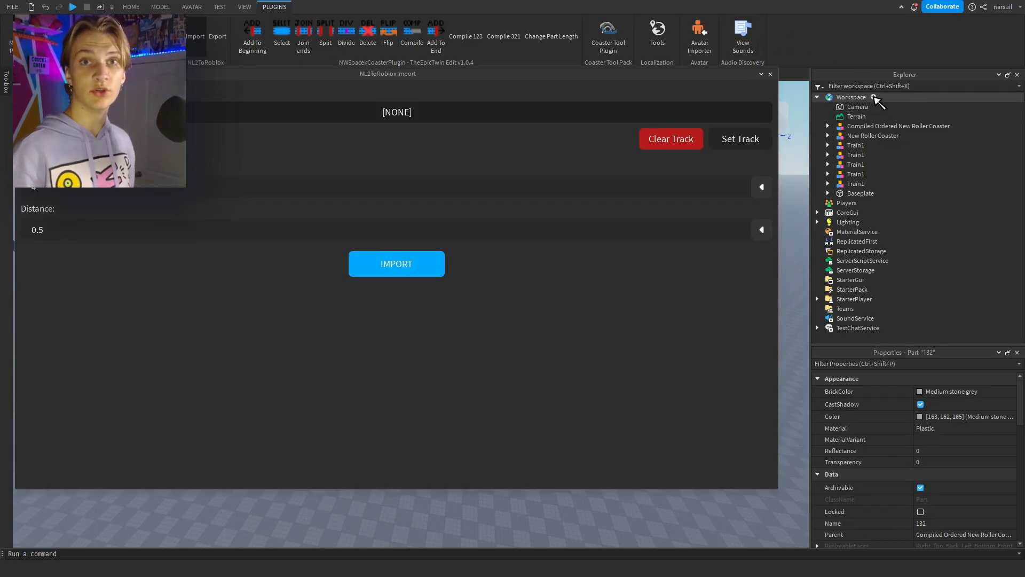
{"action": "left_click", "coordinate": [873, 98]}
{"action": "type", "text": "scrip"}
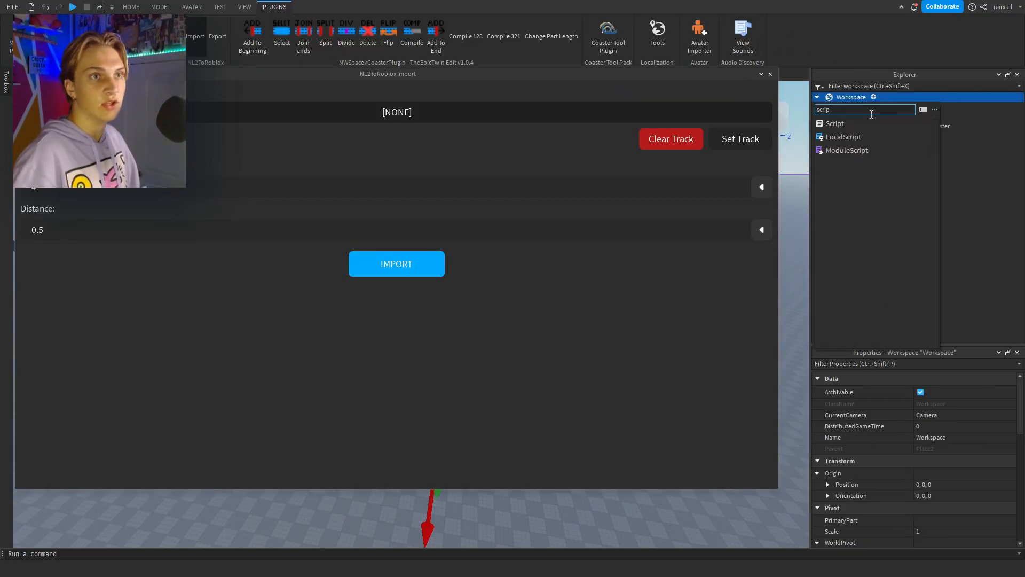
{"action": "left_click", "coordinate": [846, 124]}
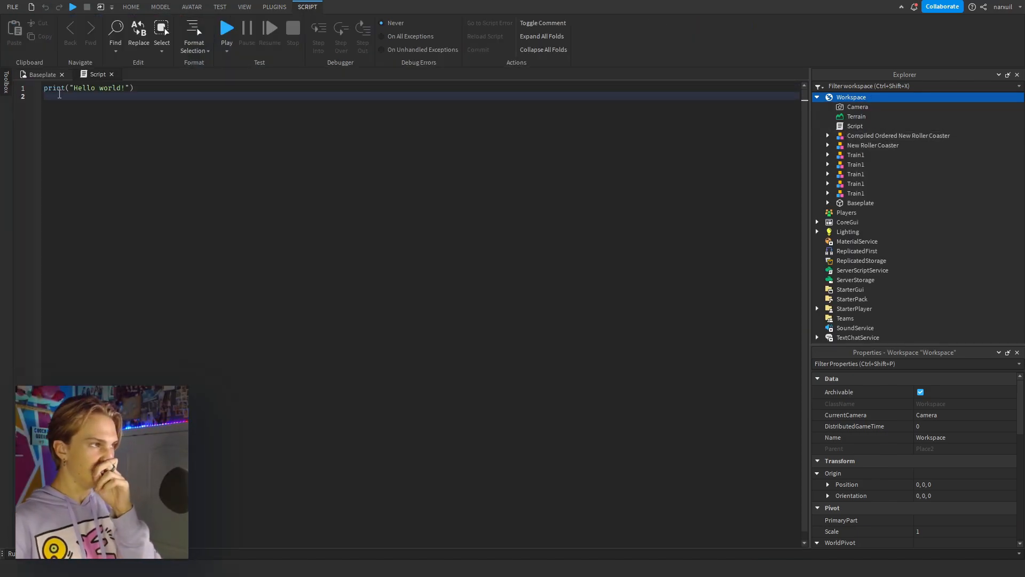
{"action": "left_click_drag", "start_coordinate": [83, 156], "coordinate": [31, 81]}
{"action": "key", "text": "BackSpace"}
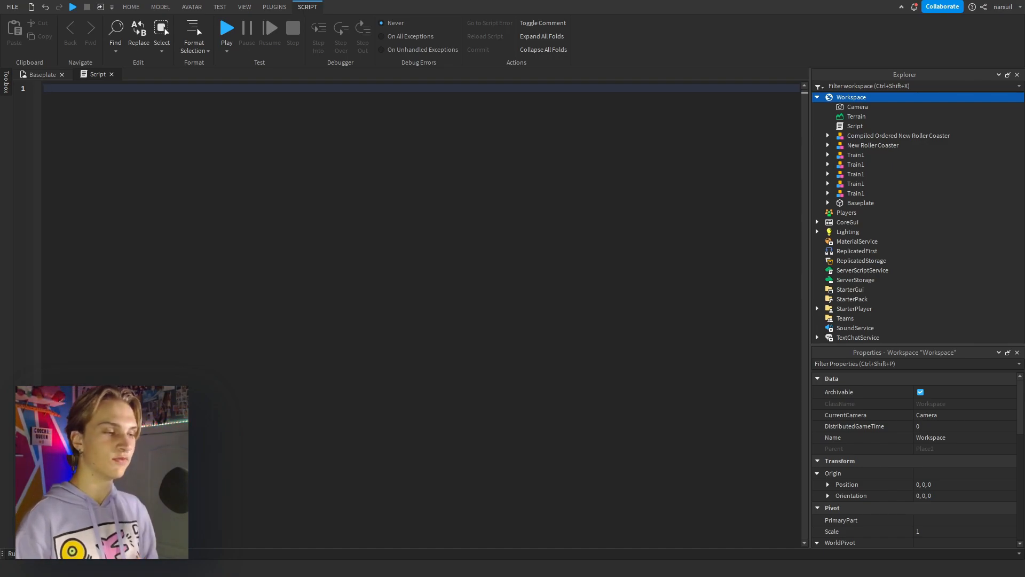
Copy all point rows below the header of the CoasterTutorial sheet in Excel and paste them into the empty Script.
{"action": "left_click", "coordinate": [564, 563]}
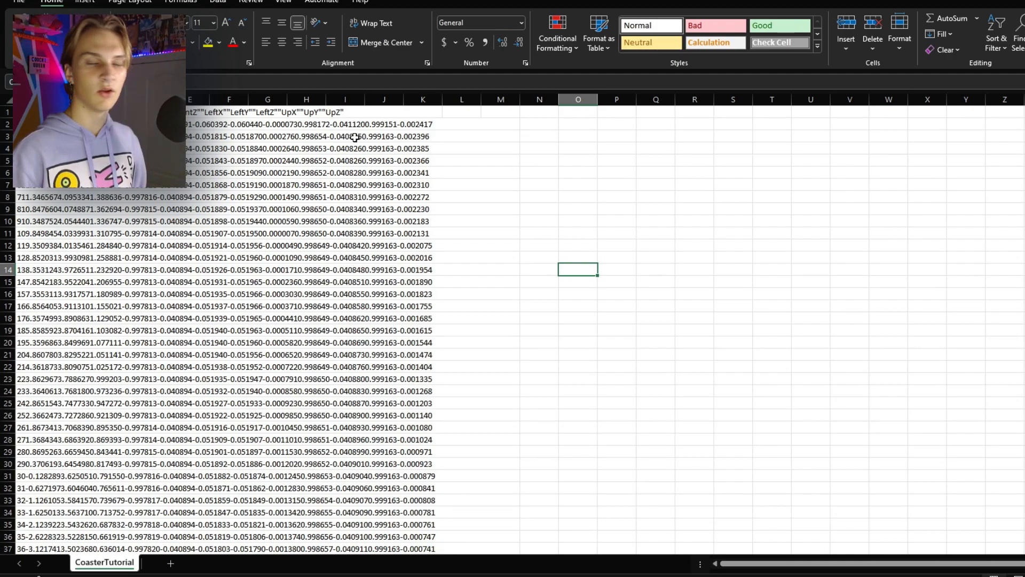
{"action": "left_click_drag", "start_coordinate": [21, 123], "coordinate": [467, 574]}
{"action": "key", "text": "ctrl+c"}
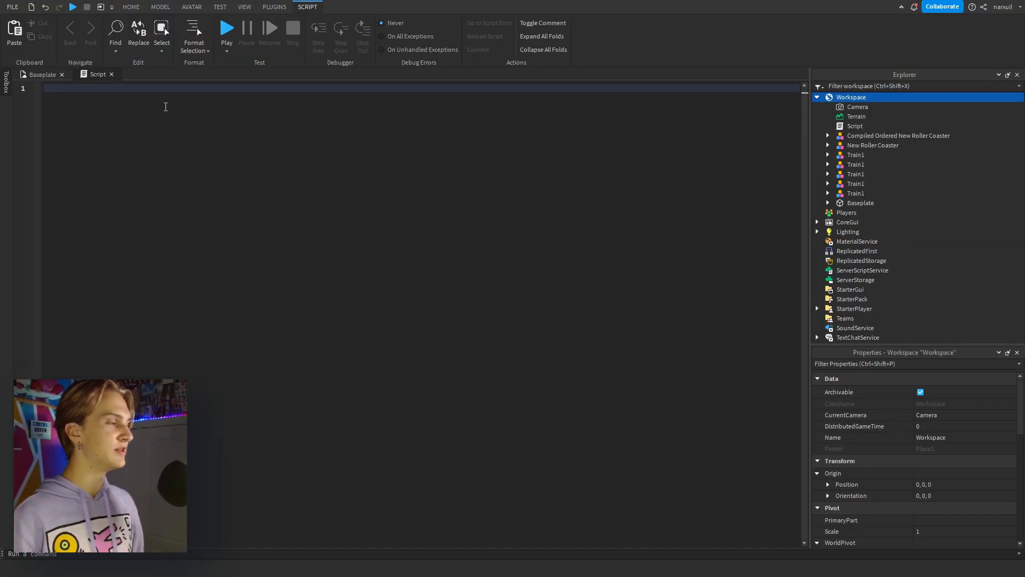
{"action": "key", "text": "ctrl+v"}
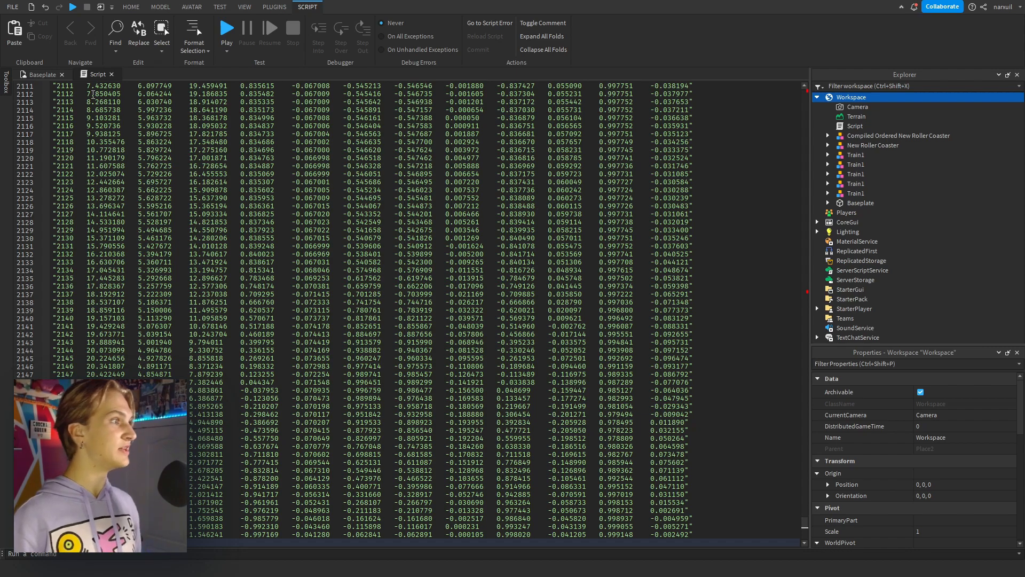
Set the Script as the NL2ToRoblox track source and import the track at scale 4 and distance 0.5.
{"action": "left_click", "coordinate": [45, 75]}
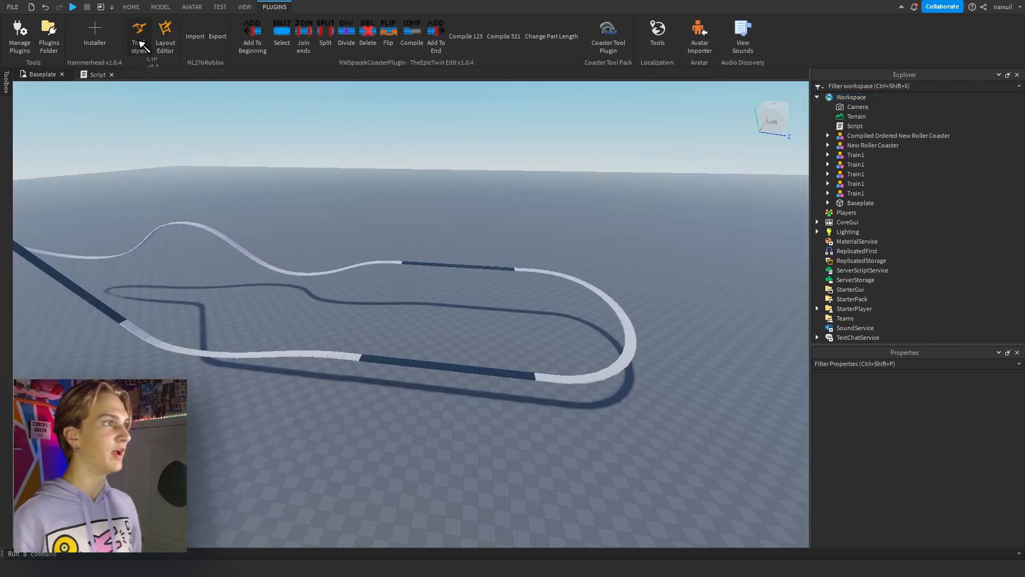
{"action": "left_click", "coordinate": [197, 38]}
{"action": "left_click", "coordinate": [854, 126]}
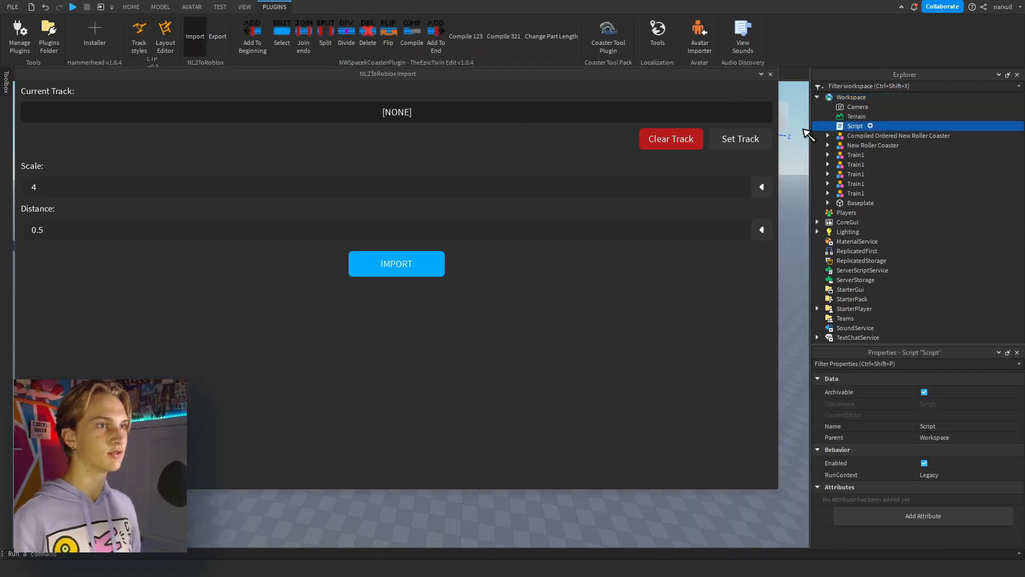
{"action": "left_click", "coordinate": [740, 139]}
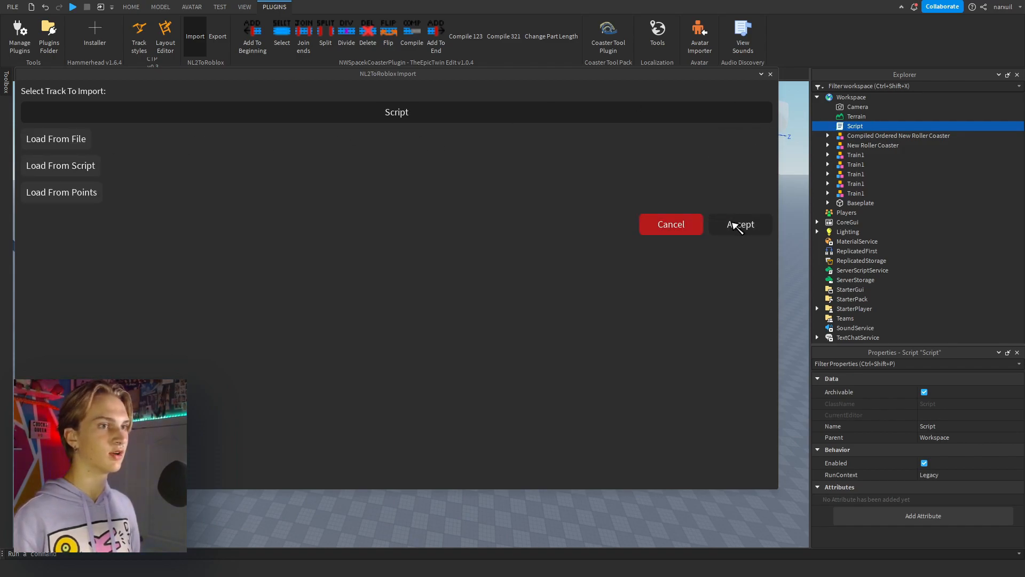
{"action": "left_click", "coordinate": [737, 225]}
{"action": "left_click", "coordinate": [396, 266]}
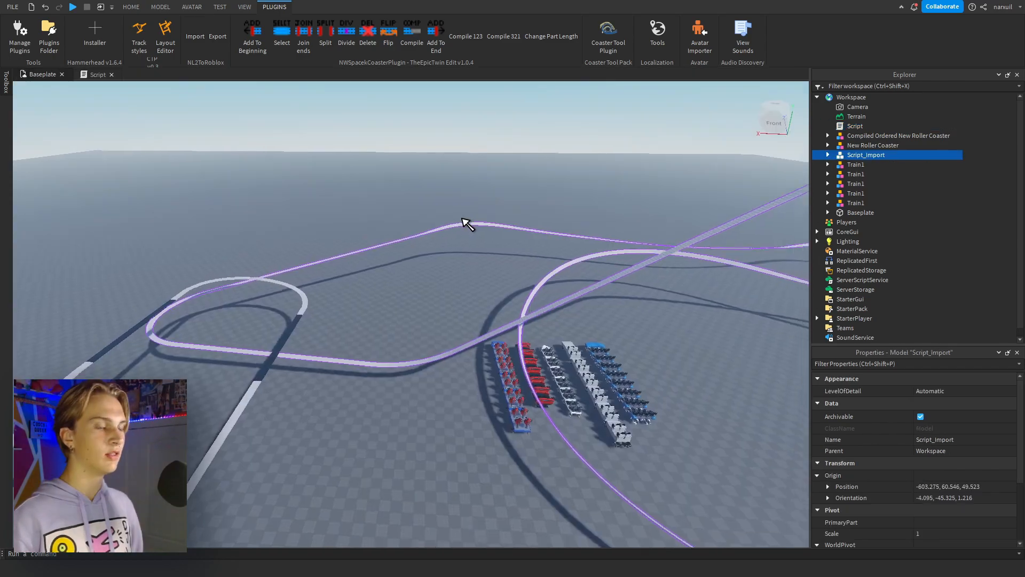
Examine the layout of the imported Script_Import track from several angles.
{"action": "key", "text": "f"}
{"action": "left_click_drag", "start_coordinate": [526, 238], "coordinate": [284, 193]}
{"action": "left_click", "coordinate": [570, 308]}
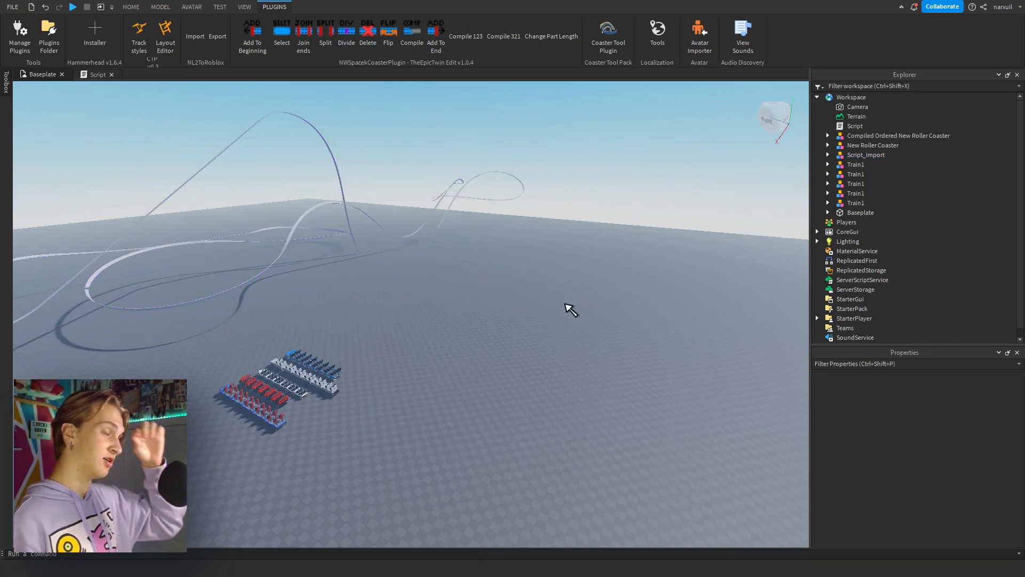
{"action": "right_click_drag", "start_coordinate": [549, 218], "coordinate": [369, 216]}
{"action": "scroll", "coordinate": [368, 216], "scroll_direction": "up", "scroll_amount": 3}
{"action": "scroll", "coordinate": [374, 221], "scroll_direction": "down", "scroll_amount": 3}
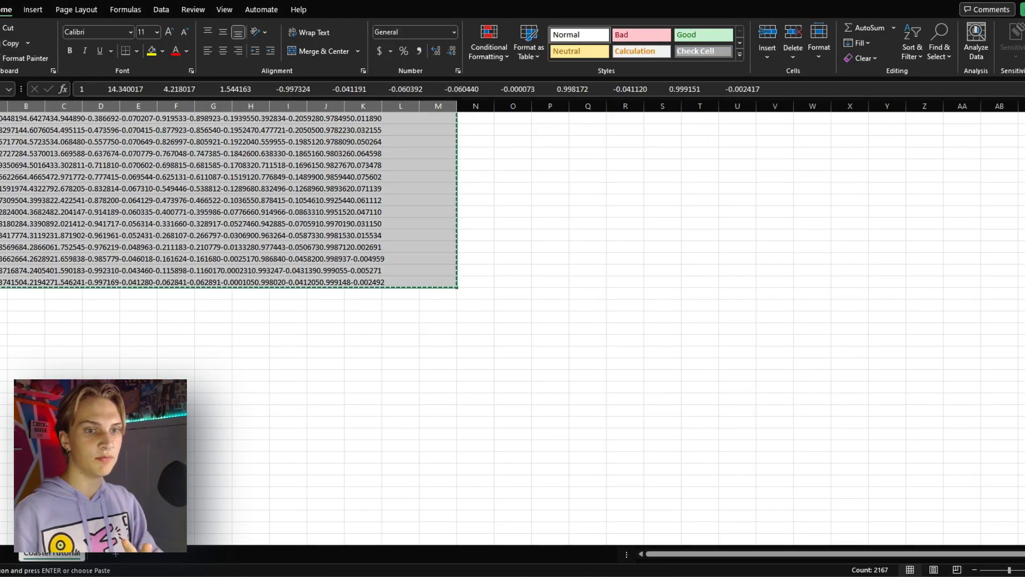
Review the CoasterTutorial point rows from the first row, and open the Script with the pasted points in Roblox Studio.
{"action": "scroll", "coordinate": [830, 176], "scroll_direction": "up", "scroll_amount": 20}
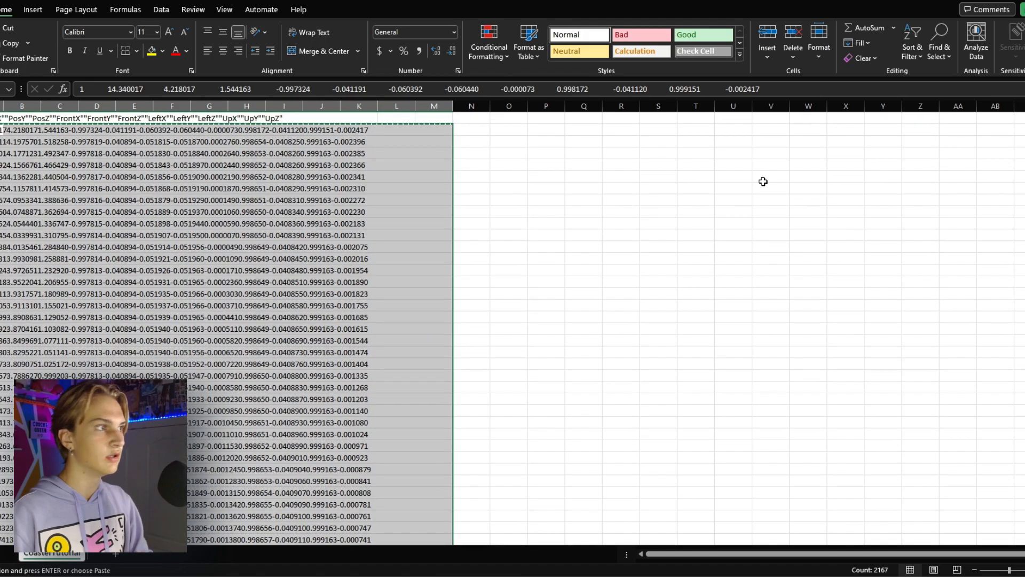
{"action": "mouse_move", "coordinate": [619, 574]}
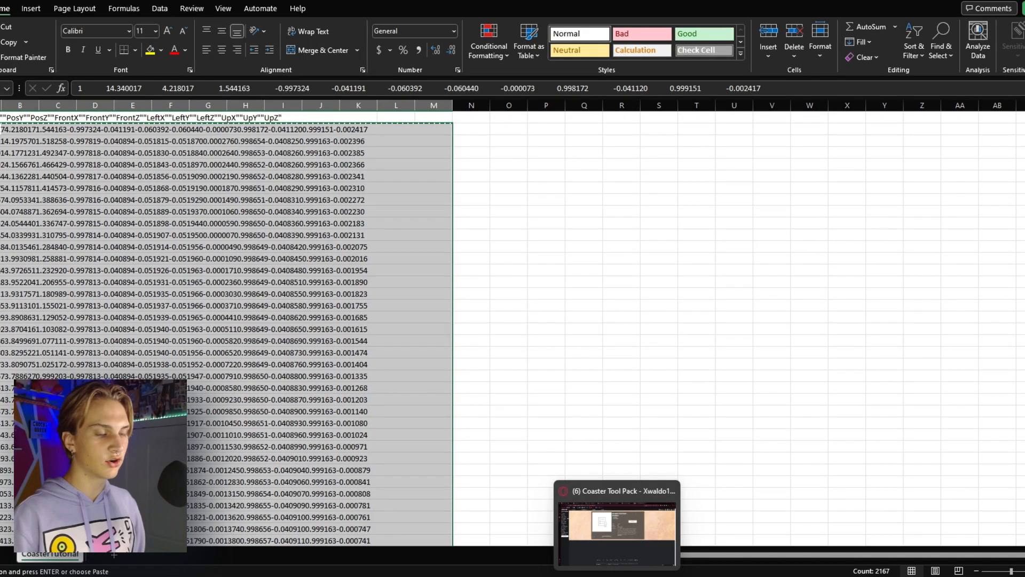
{"action": "left_click", "coordinate": [768, 529]}
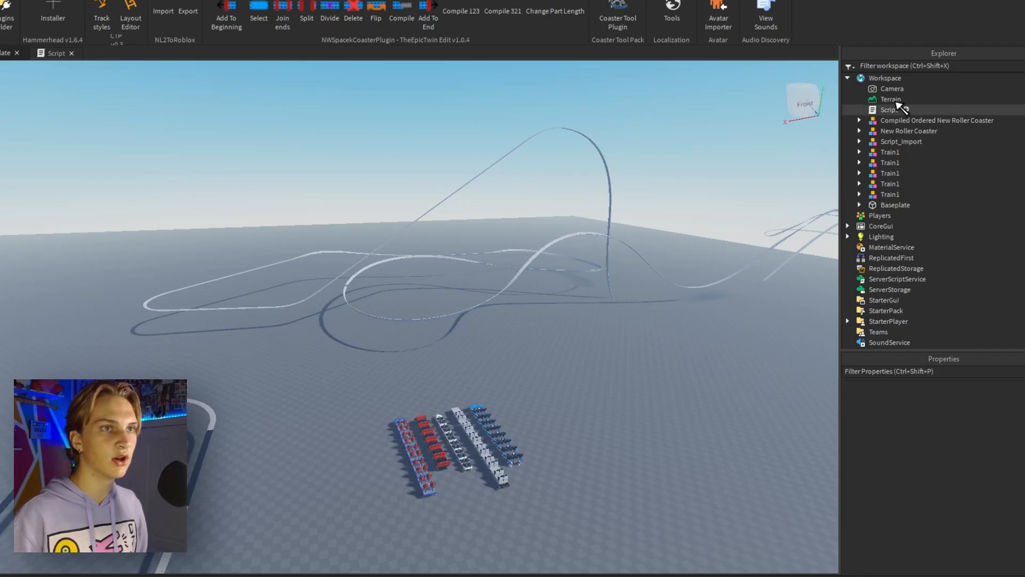
{"action": "double_click", "coordinate": [854, 127]}
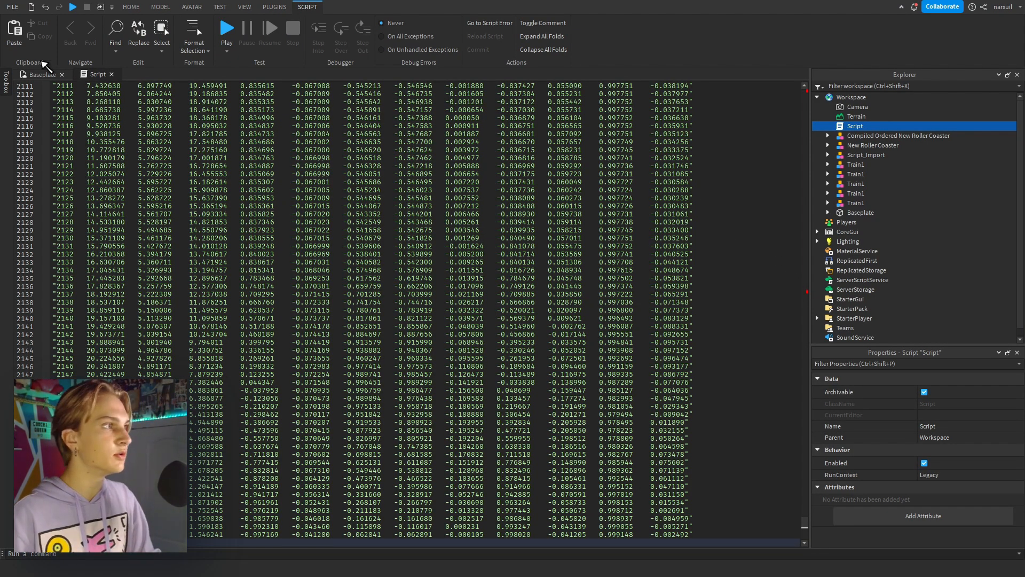
Set the Script as the NL2ToRoblox track source again and import another copy at scale 4 and distance 0.5.
{"action": "left_click", "coordinate": [53, 75]}
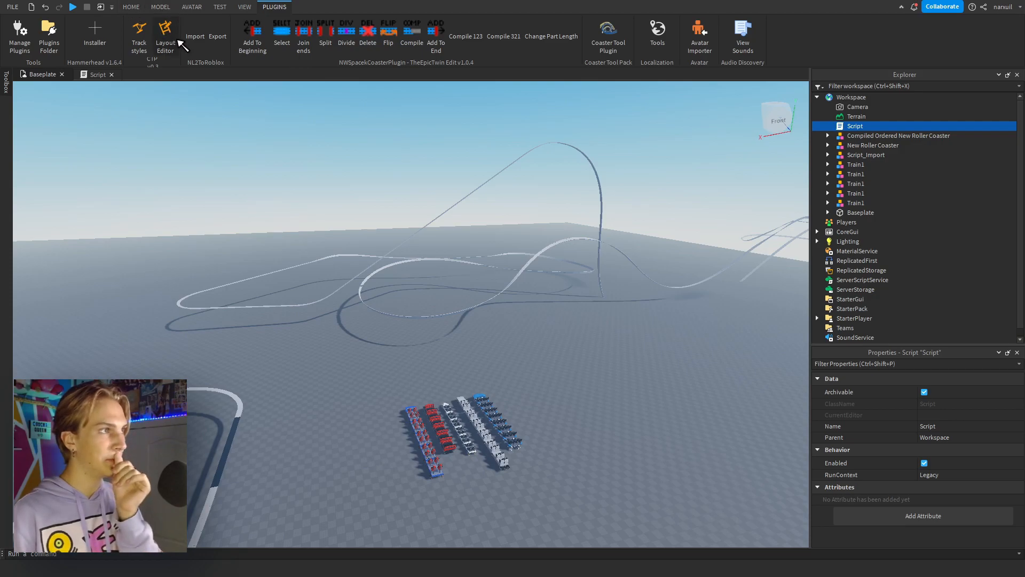
{"action": "left_click", "coordinate": [195, 36]}
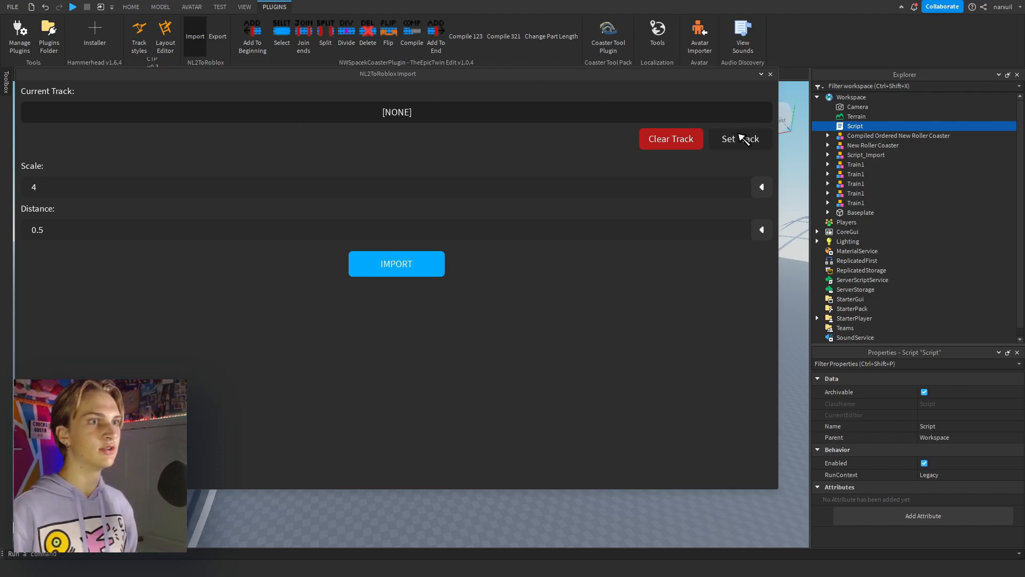
{"action": "left_click", "coordinate": [734, 141]}
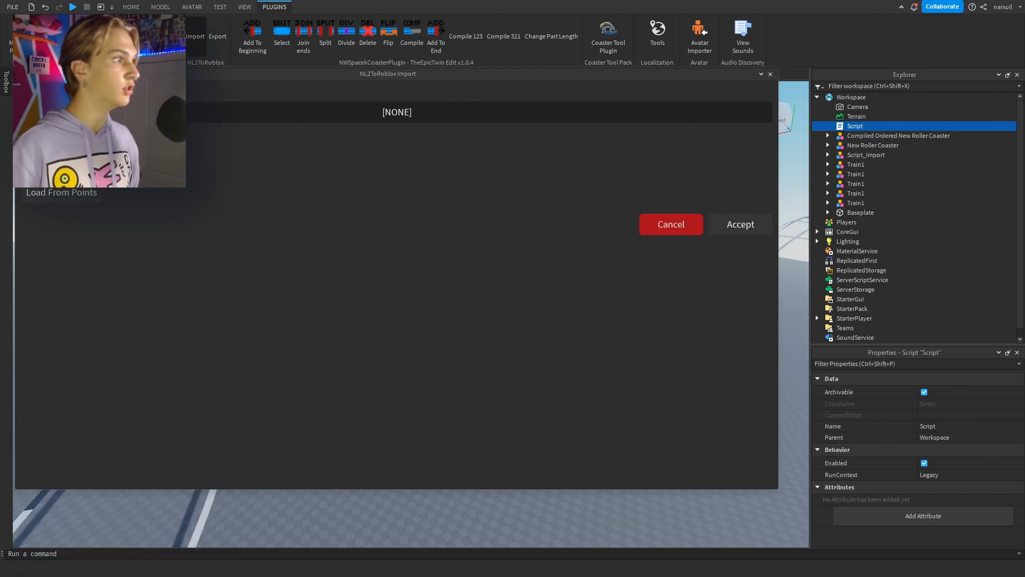
{"action": "left_click", "coordinate": [854, 126]}
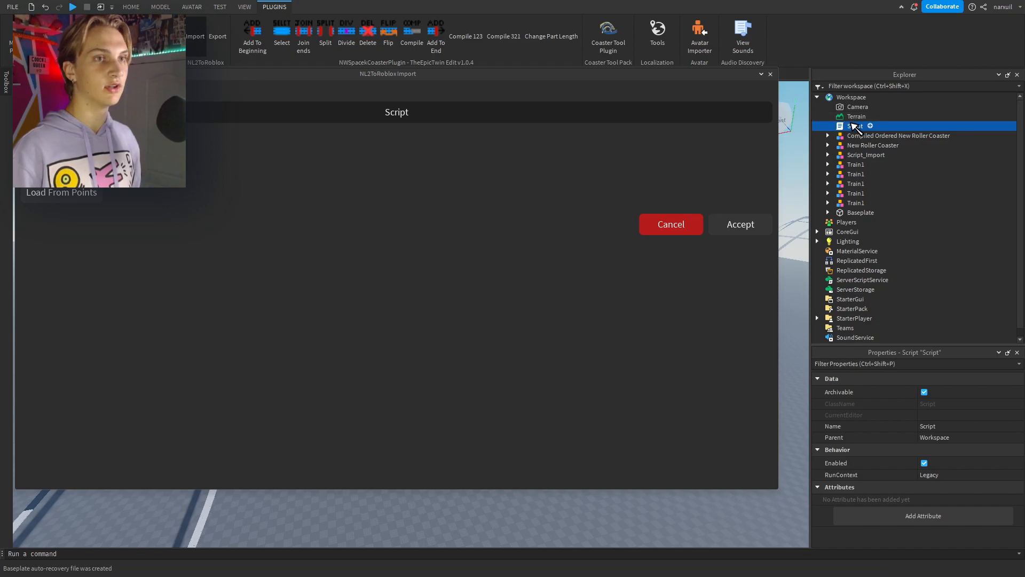
{"action": "left_click", "coordinate": [739, 226]}
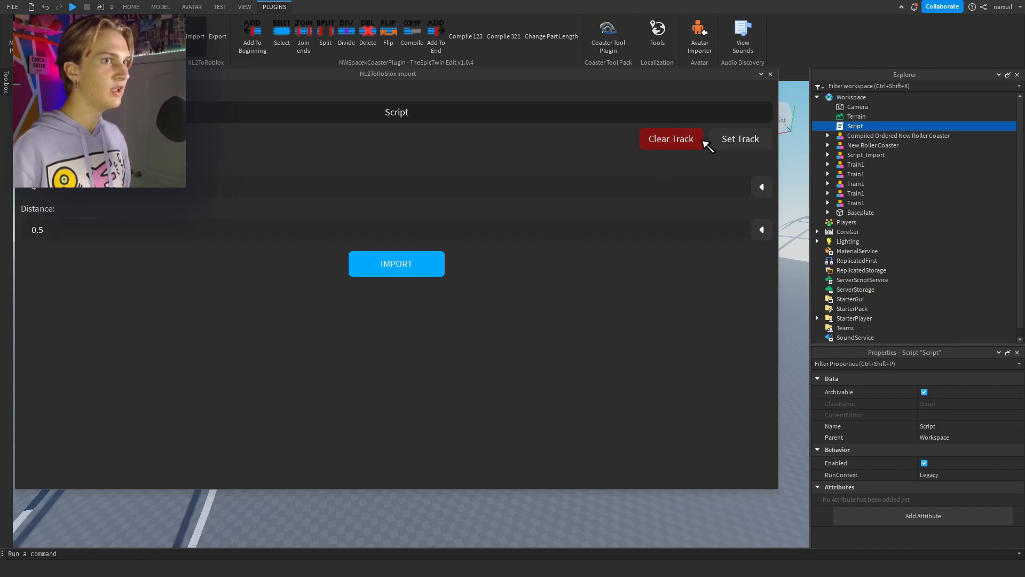
{"action": "left_click", "coordinate": [426, 273]}
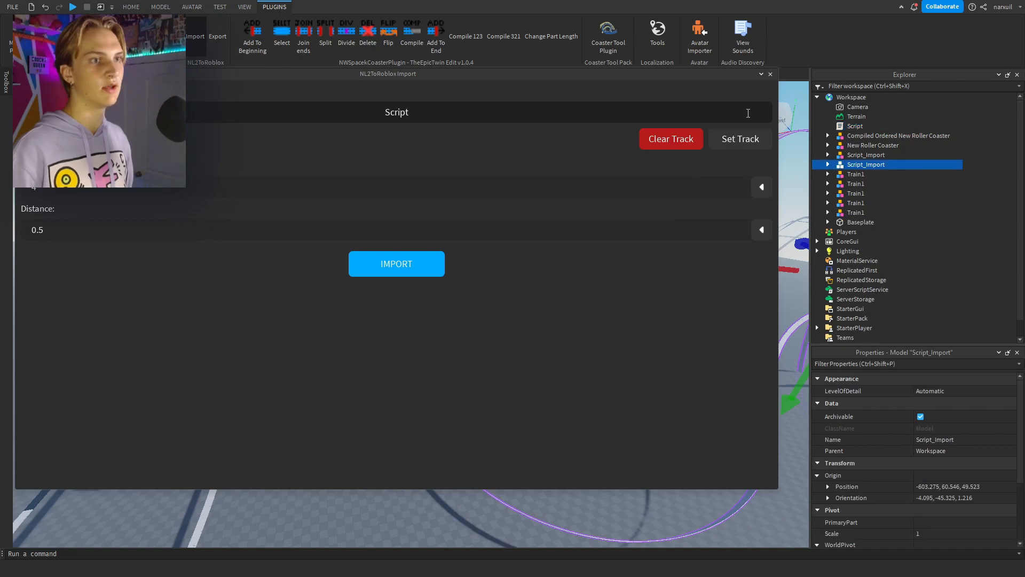
Close the NL2ToRoblox import window and delete the duplicate Script_Import track.
{"action": "left_click", "coordinate": [769, 75]}
{"action": "right_click_drag", "start_coordinate": [586, 287], "coordinate": [575, 279]}
{"action": "key", "text": "Delete"}
Inspect the remaining Script_Import track up close and the compiled circuit beside it.
{"action": "key", "text": "w"}
{"action": "right_click_drag", "start_coordinate": [352, 288], "coordinate": [351, 288]}
{"action": "left_click", "coordinate": [293, 352]}
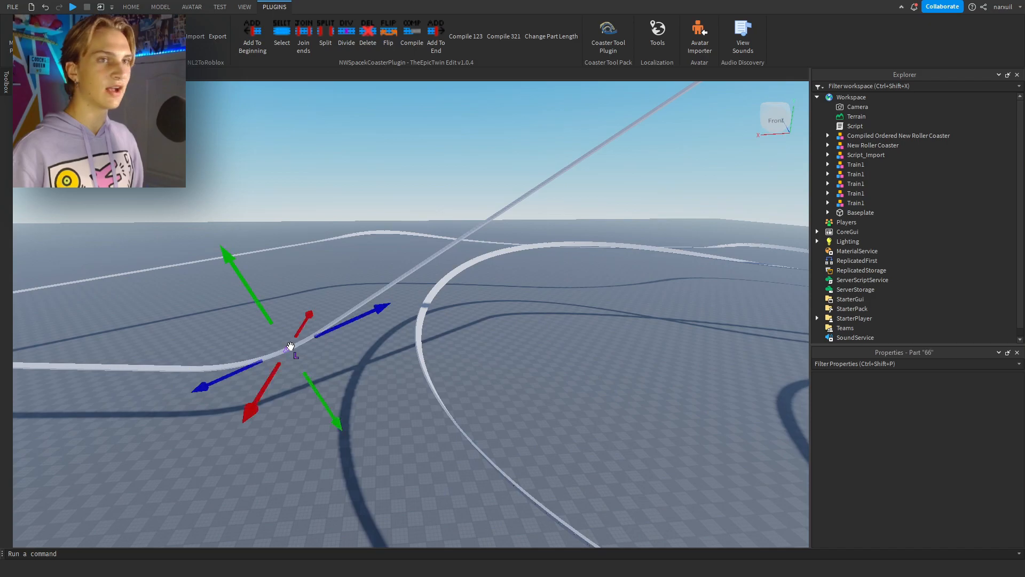
{"action": "left_click", "coordinate": [701, 363]}
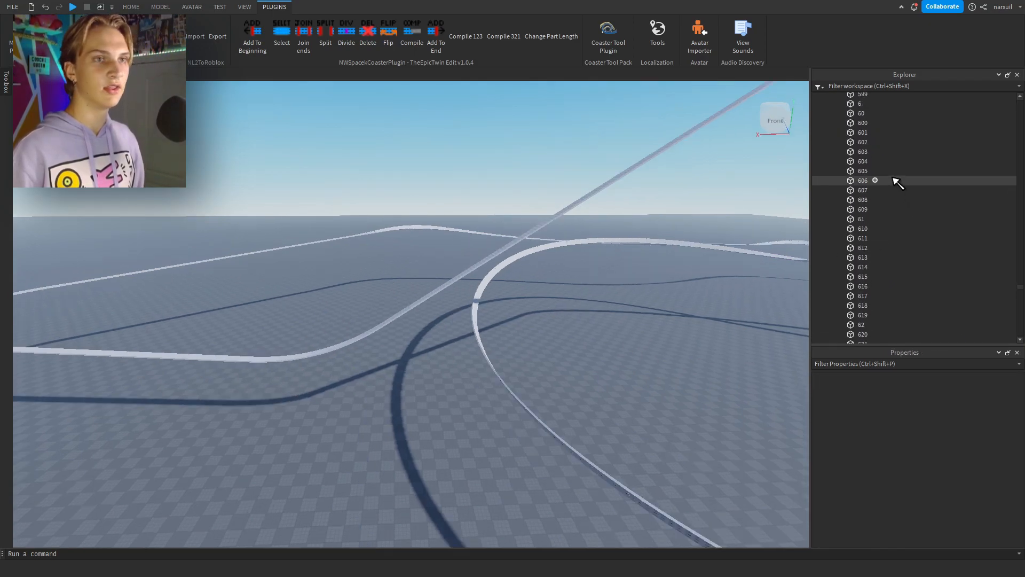
{"action": "scroll", "coordinate": [894, 178], "scroll_direction": "up", "scroll_amount": 2}
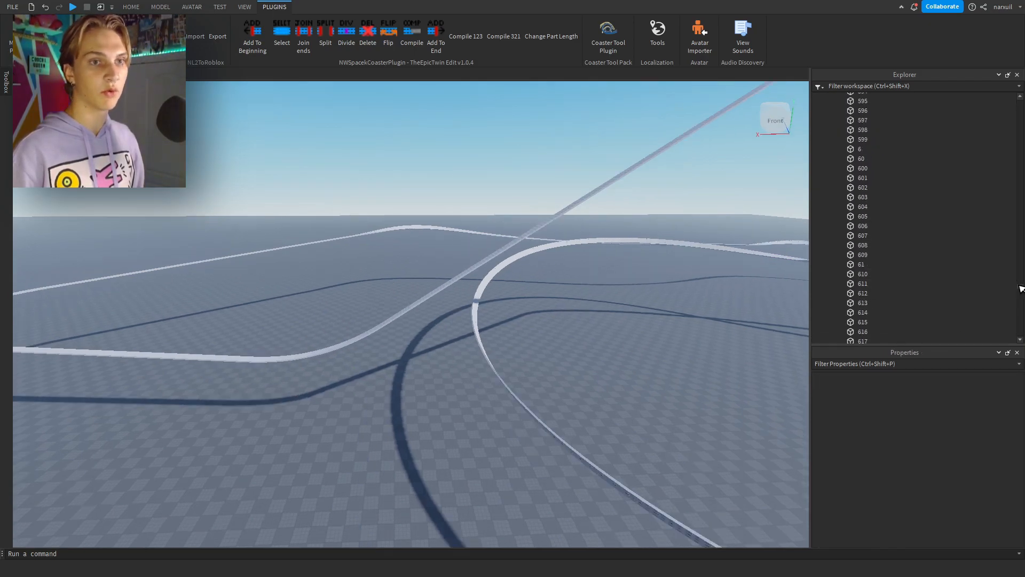
{"action": "left_click_drag", "start_coordinate": [1020, 288], "coordinate": [1014, 106]}
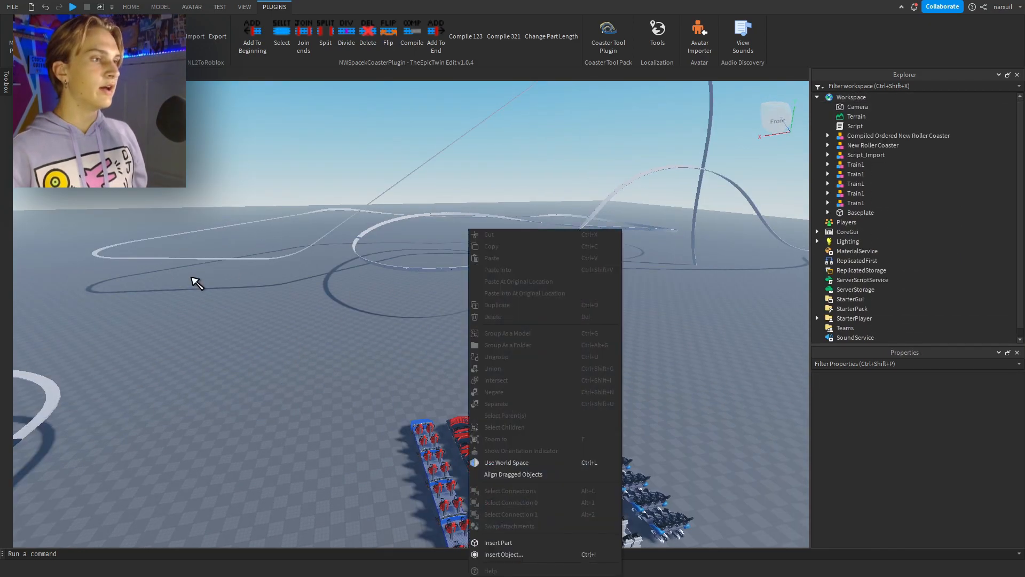
{"action": "key", "text": "Escape"}
{"action": "right_click_drag", "start_coordinate": [366, 287], "coordinate": [372, 287]}
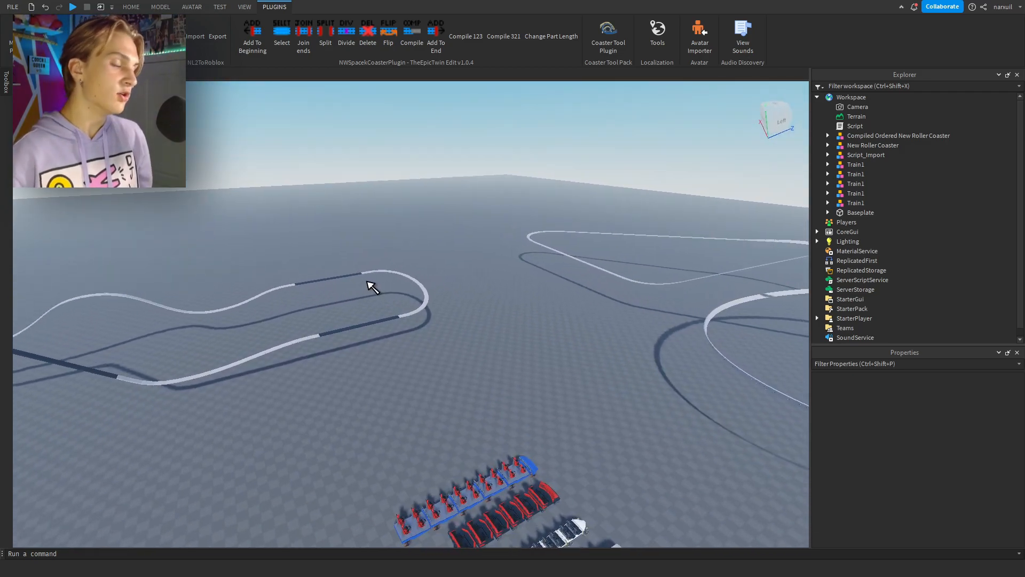
{"action": "key", "text": "d"}
Rename the Compiled Ordered New Roller Coaster model as Tracks.
{"action": "left_click", "coordinate": [357, 316]}
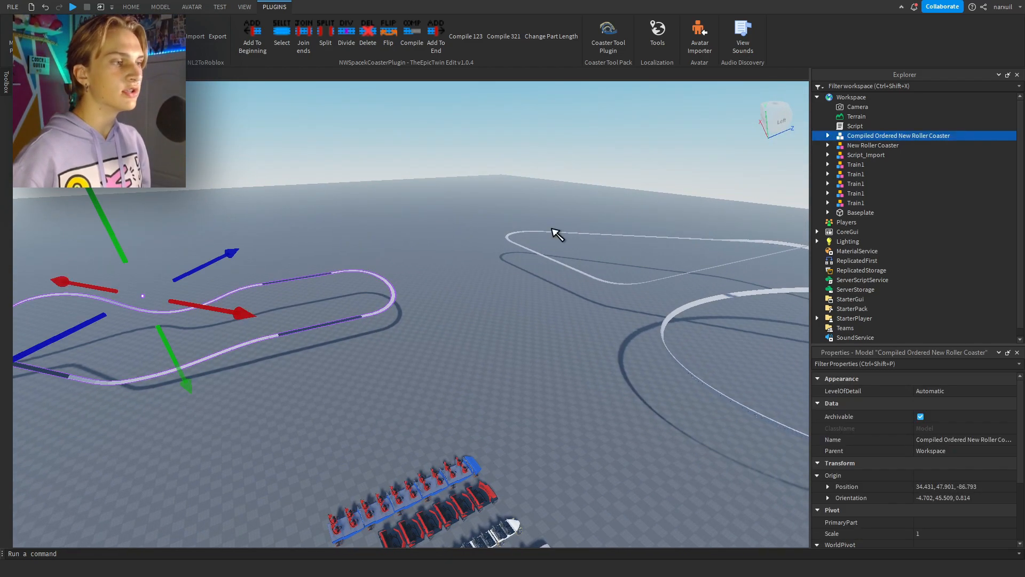
{"action": "right_click", "coordinate": [854, 135]}
{"action": "left_click", "coordinate": [871, 217]}
{"action": "type", "text": "Tracks"}
{"action": "key", "text": "Return"}
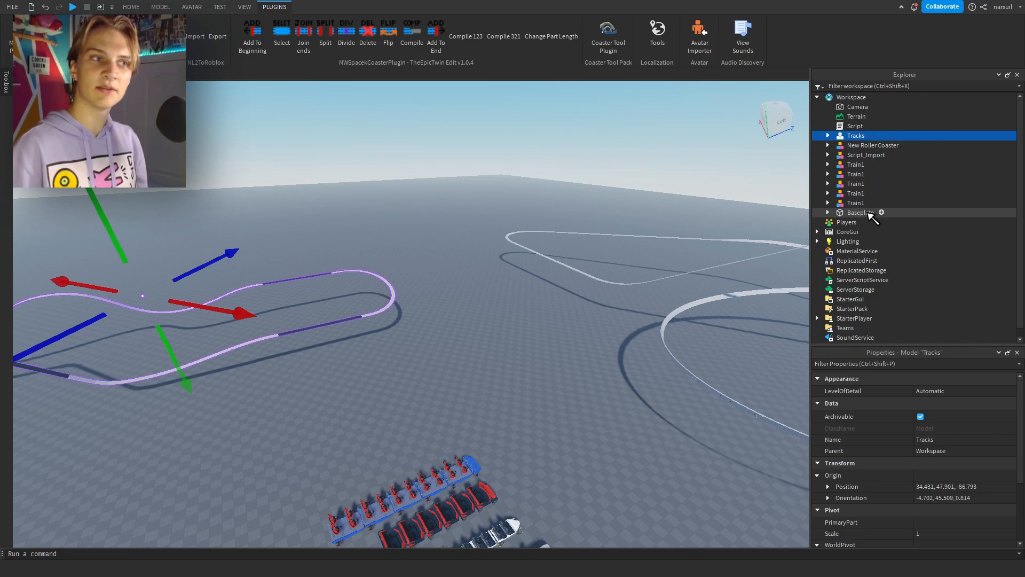
Rename the Script_Import model as Tracks and clear the selection.
{"action": "left_click", "coordinate": [854, 155]}
{"action": "right_click", "coordinate": [857, 155]}
{"action": "left_click", "coordinate": [902, 231]}
{"action": "type", "text": "Tracks"}
{"action": "key", "text": "Return"}
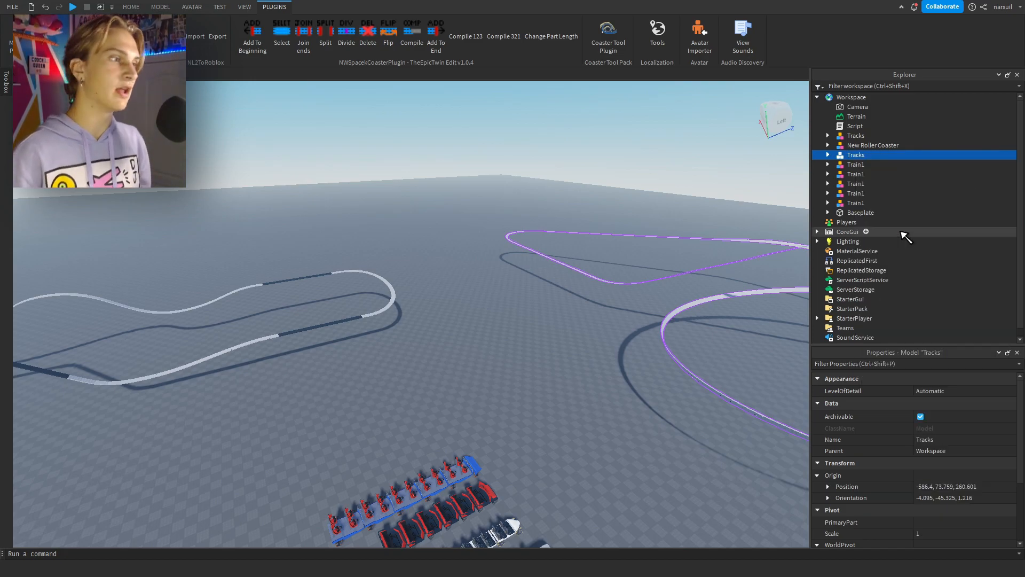
{"action": "left_click", "coordinate": [528, 260]}
Open the Hammerhead installer and install the Hammerhead CFrame system into the place.
{"action": "key", "text": "w"}
{"action": "right_click_drag", "start_coordinate": [528, 260], "coordinate": [521, 283]}
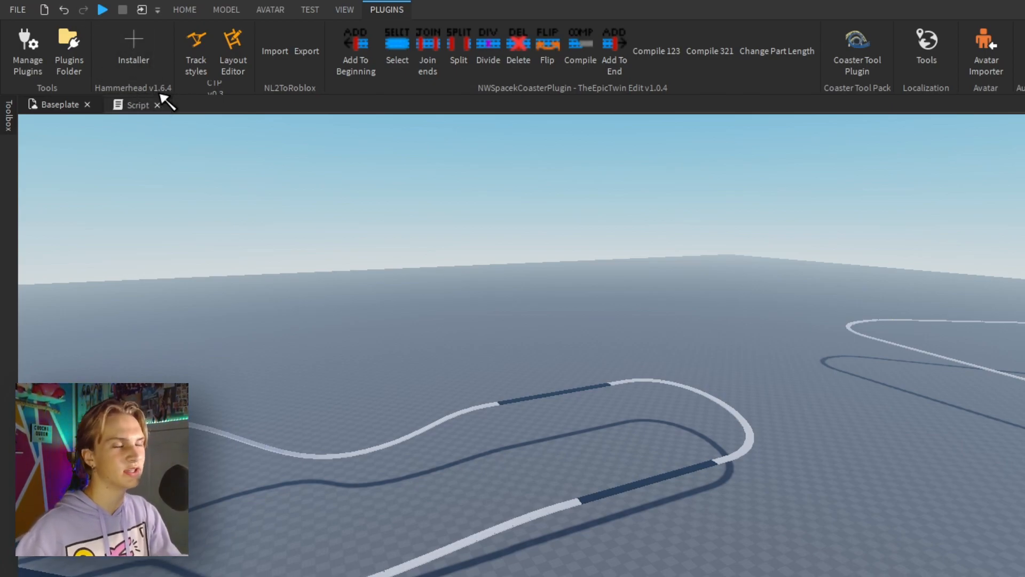
{"action": "left_click", "coordinate": [136, 61]}
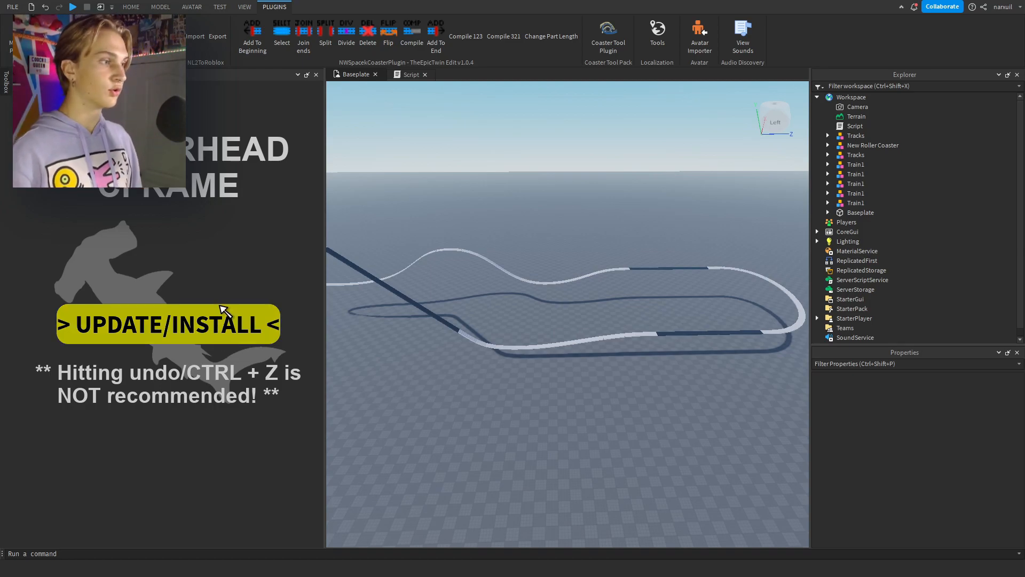
{"action": "left_click", "coordinate": [218, 319]}
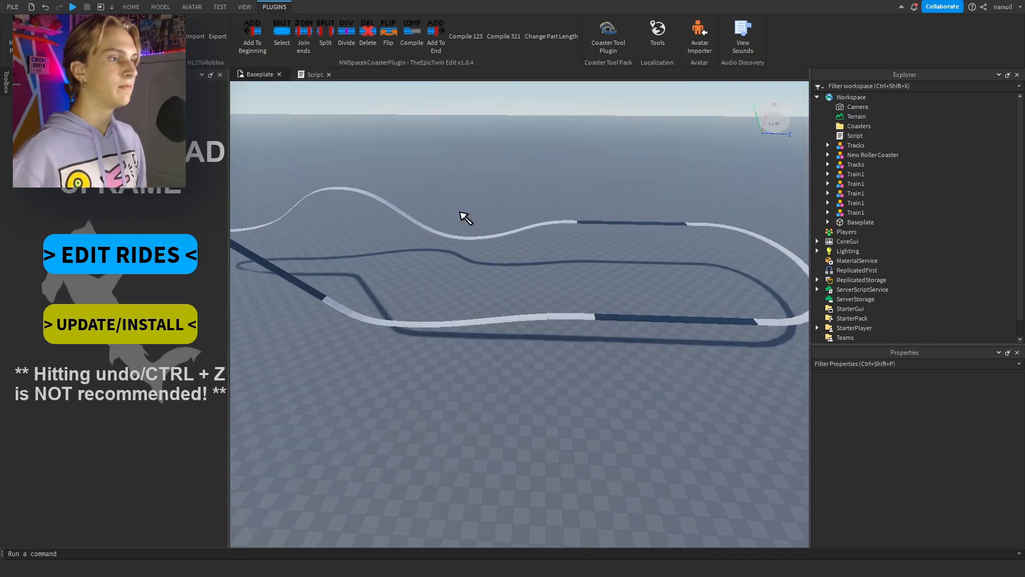
Create a new coaster in the Hammerhead ride editor and name it MiniShortLayout.
{"action": "key", "text": "w"}
{"action": "right_click_drag", "start_coordinate": [460, 212], "coordinate": [460, 212]}
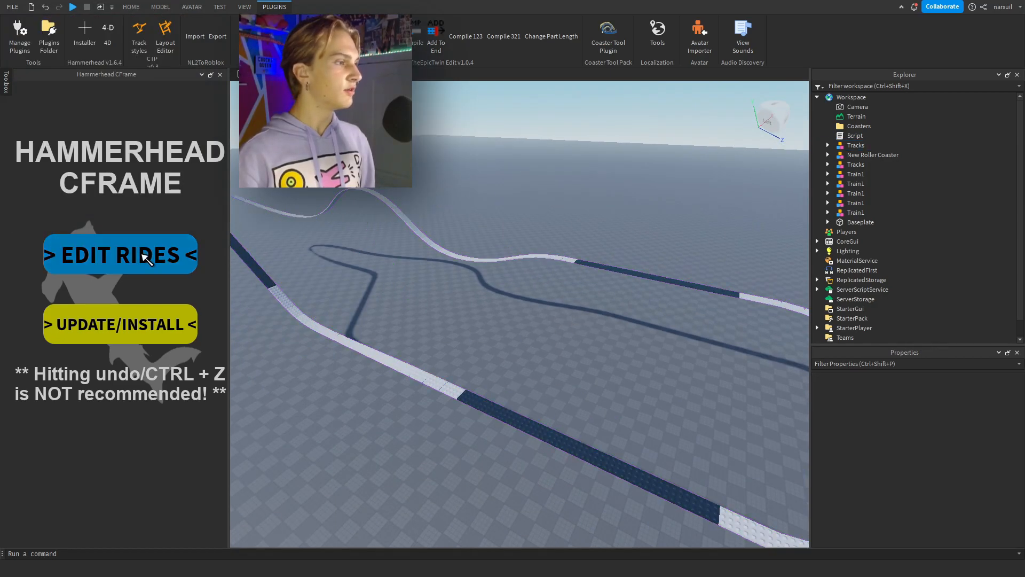
{"action": "left_click", "coordinate": [146, 259]}
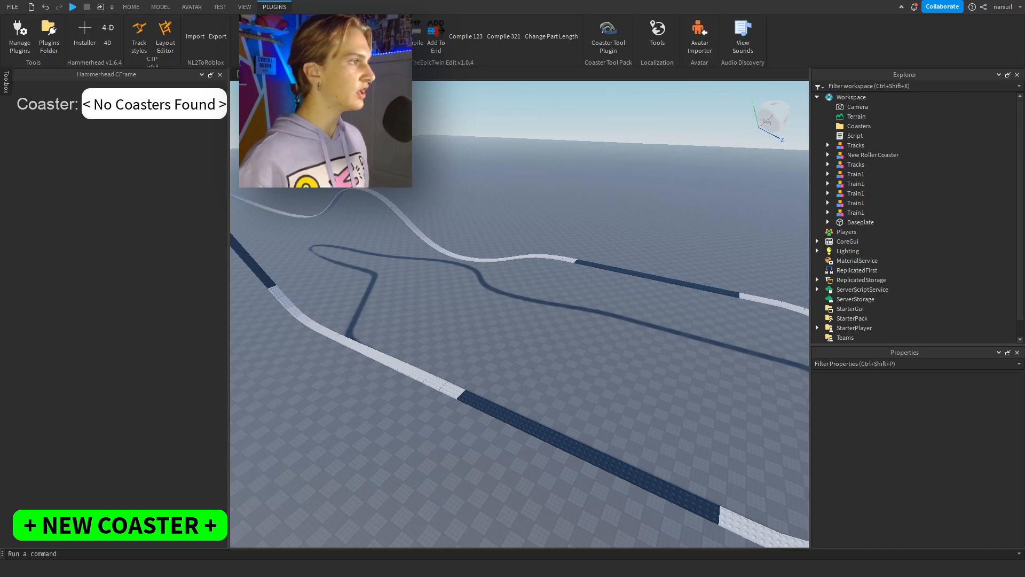
{"action": "left_click", "coordinate": [190, 530]}
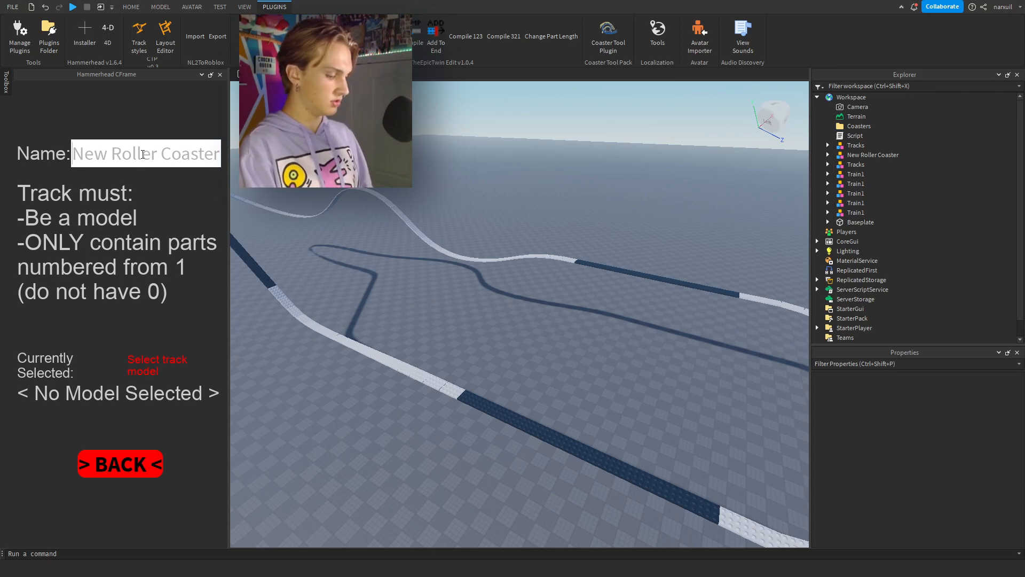
{"action": "left_click", "coordinate": [143, 154]}
{"action": "type", "text": "MiniShortLAy"}
{"action": "key", "text": "BackSpace"}
{"action": "key", "text": "BackSpace"}
{"action": "type", "text": "ayout"}
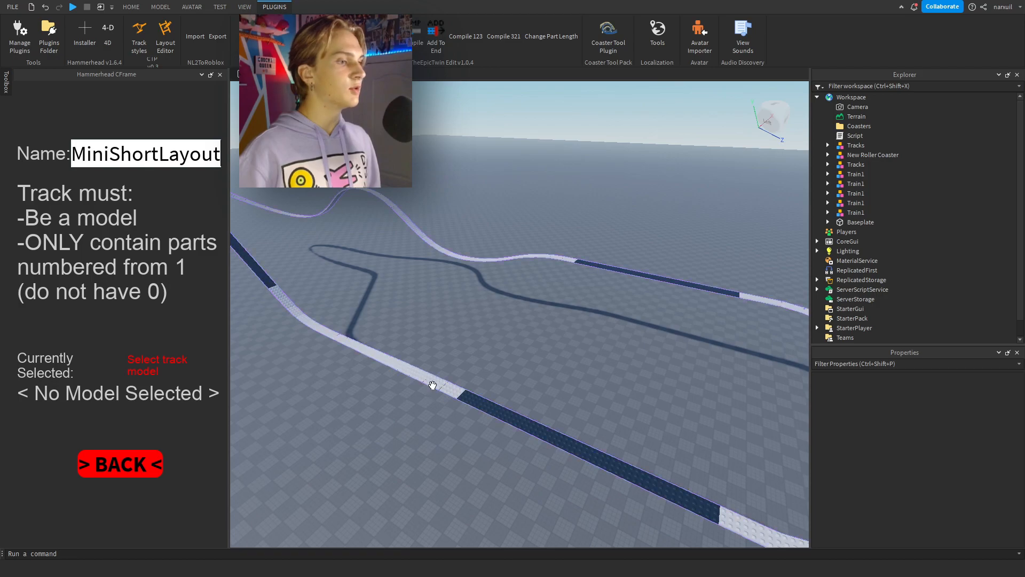
Save the ride using the compiled circuit's Tracks model, and open the MiniShortLayout coaster settings.
{"action": "left_click", "coordinate": [433, 385]}
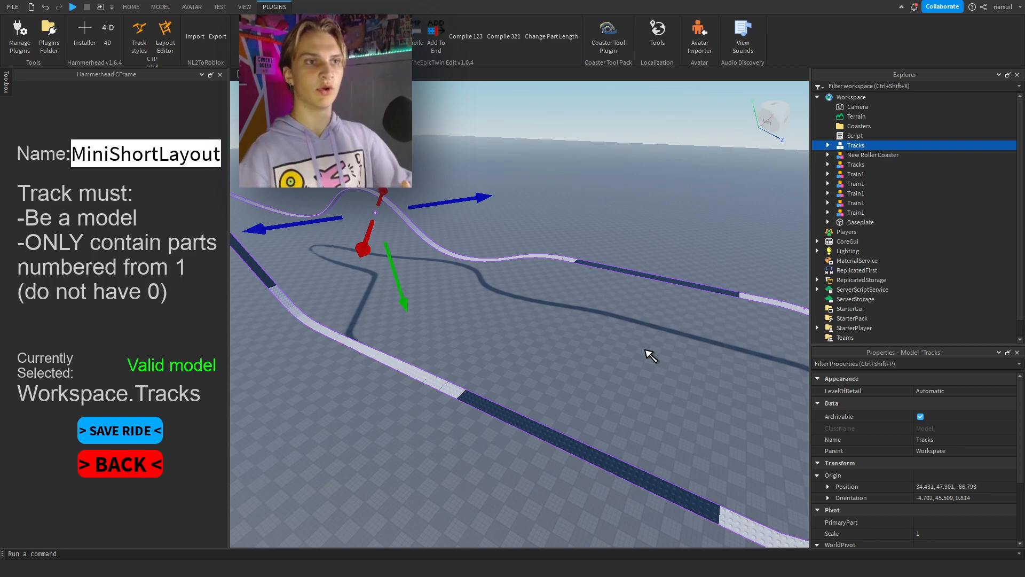
{"action": "left_click", "coordinate": [150, 429]}
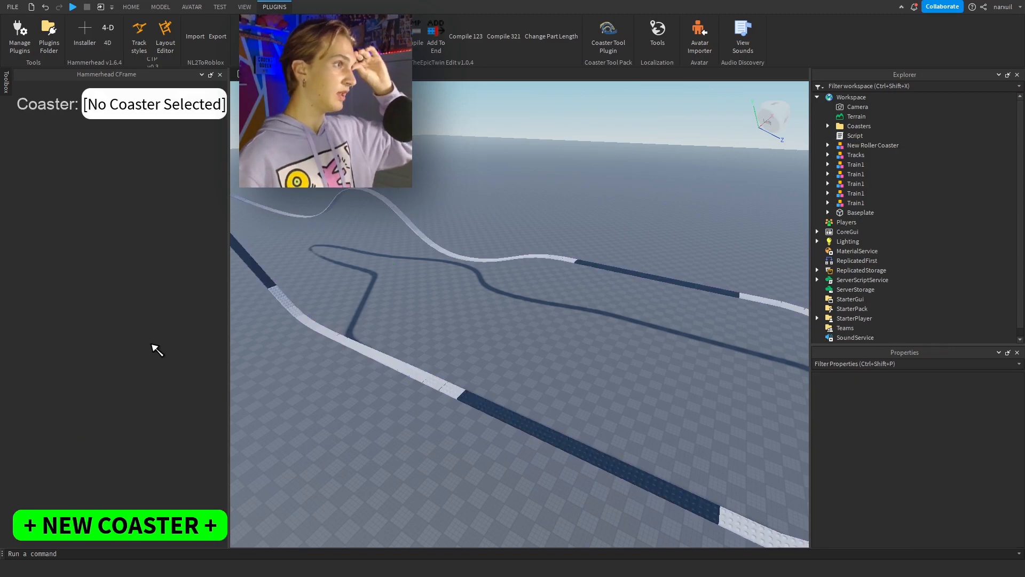
{"action": "left_click", "coordinate": [176, 100]}
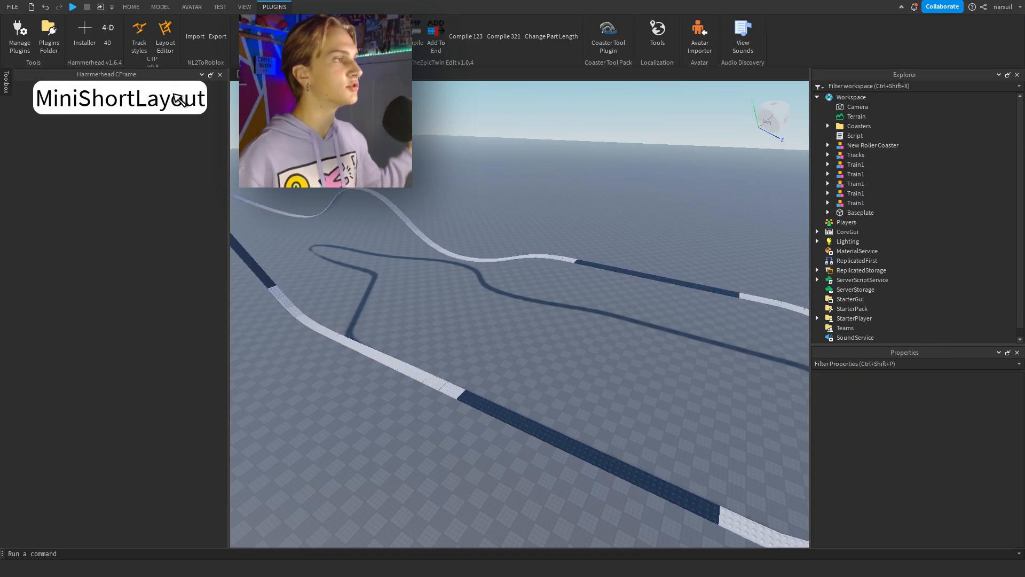
{"action": "left_click", "coordinate": [145, 109]}
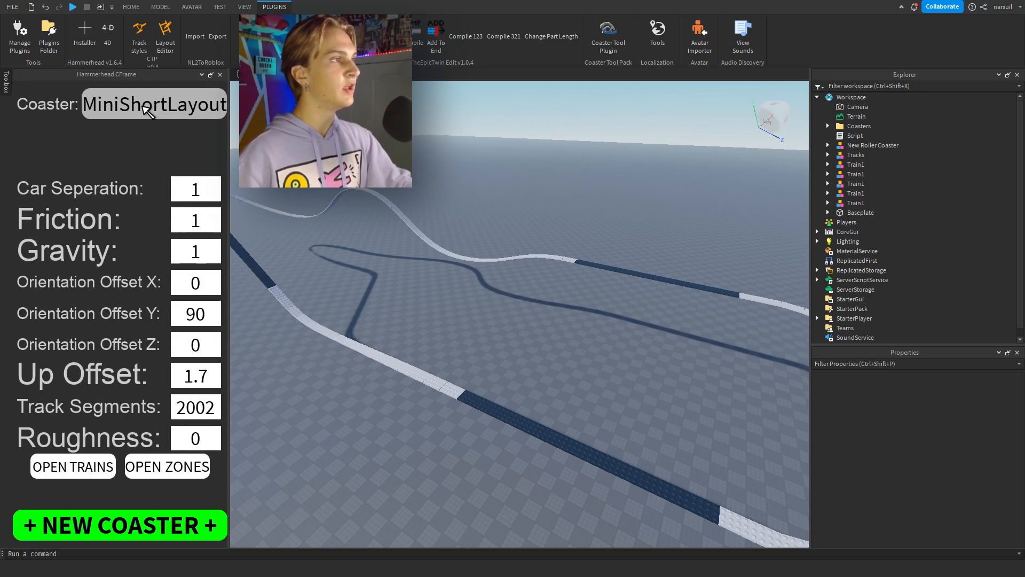
Examine the five train models lined up beside the track from several angles.
{"action": "right_click_drag", "start_coordinate": [384, 216], "coordinate": [382, 213]}
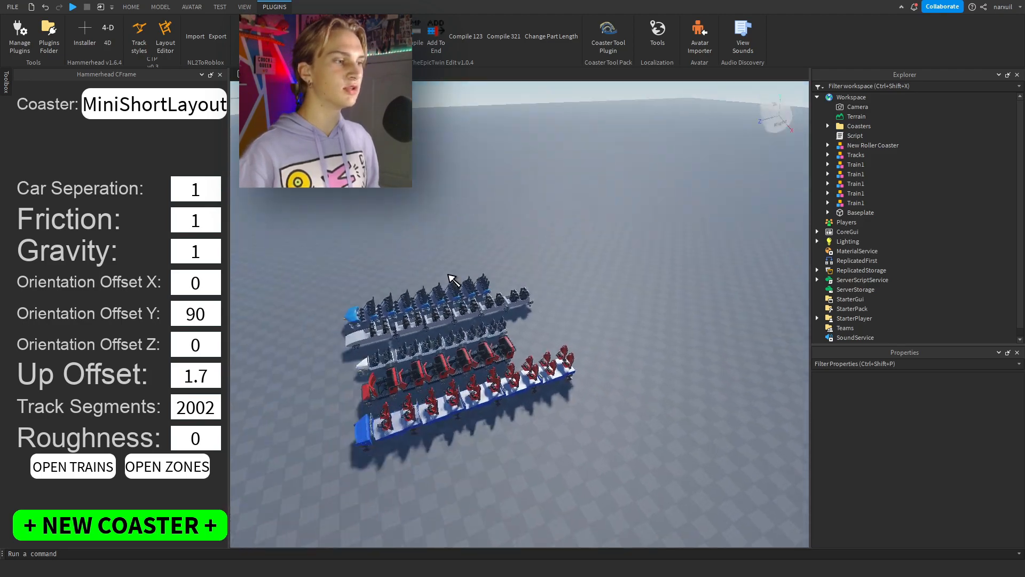
{"action": "scroll", "coordinate": [447, 274], "scroll_direction": "up", "scroll_amount": 5}
{"action": "right_click_drag", "start_coordinate": [448, 273], "coordinate": [448, 273]}
{"action": "key", "text": "a"}
{"action": "key", "text": "w"}
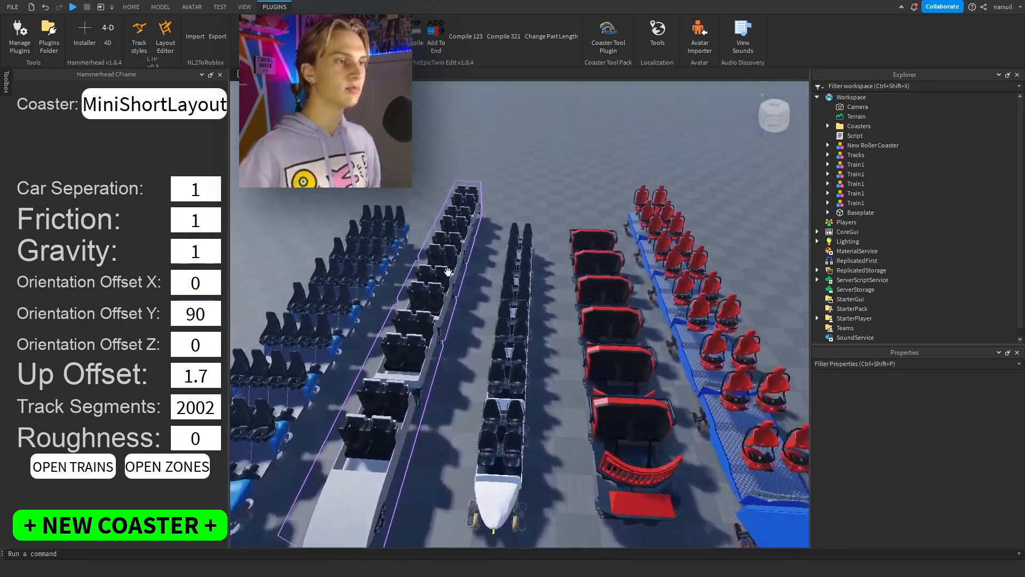
{"action": "scroll", "coordinate": [448, 273], "scroll_direction": "down", "scroll_amount": 5}
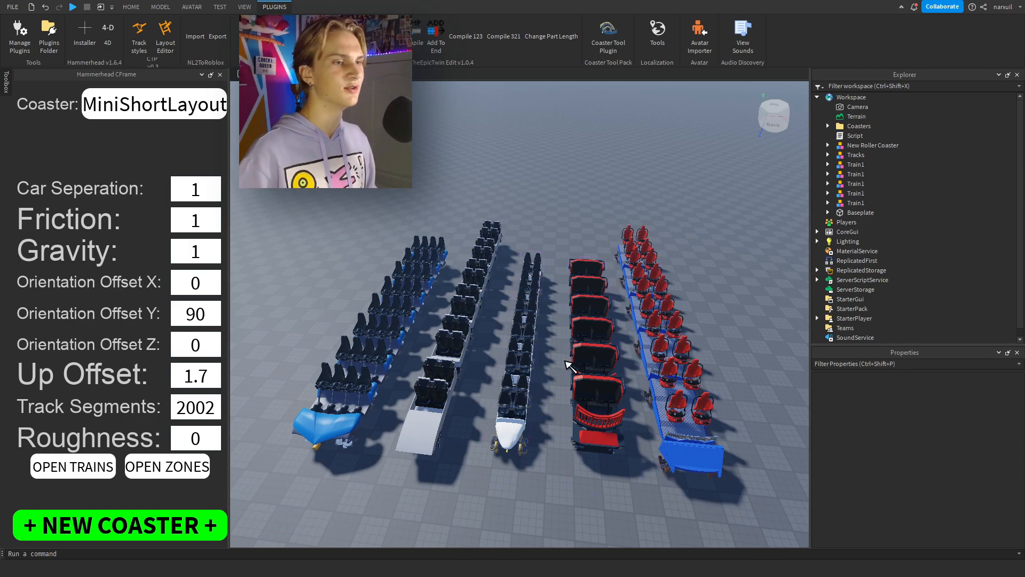
{"action": "left_click_drag", "start_coordinate": [520, 368], "coordinate": [555, 282]}
{"action": "right_click_drag", "start_coordinate": [522, 350], "coordinate": [555, 282]}
{"action": "left_click_drag", "start_coordinate": [556, 282], "coordinate": [556, 288]}
{"action": "right_click_drag", "start_coordinate": [556, 281], "coordinate": [556, 288]}
{"action": "mouse_move", "coordinate": [556, 289]}
{"action": "left_mouse_down"}
{"action": "mouse_move", "coordinate": [585, 348]}
{"action": "mouse_move", "coordinate": [558, 292]}
{"action": "left_mouse_up"}
{"action": "right_click_drag", "start_coordinate": [553, 289], "coordinate": [558, 292]}
{"action": "left_click_drag", "start_coordinate": [558, 293], "coordinate": [557, 298]}
{"action": "right_click_drag", "start_coordinate": [558, 293], "coordinate": [557, 297]}
{"action": "left_click_drag", "start_coordinate": [557, 297], "coordinate": [396, 324]}
{"action": "key", "text": "r"}
{"action": "key", "text": "r"}
{"action": "right_click_drag", "start_coordinate": [452, 349], "coordinate": [465, 314]}
{"action": "key", "text": "s"}
{"action": "key", "text": "s"}
Close the Hammerhead CFrame panel and bring the white train into view from the side.
{"action": "left_click", "coordinate": [220, 75]}
{"action": "key", "text": "w"}
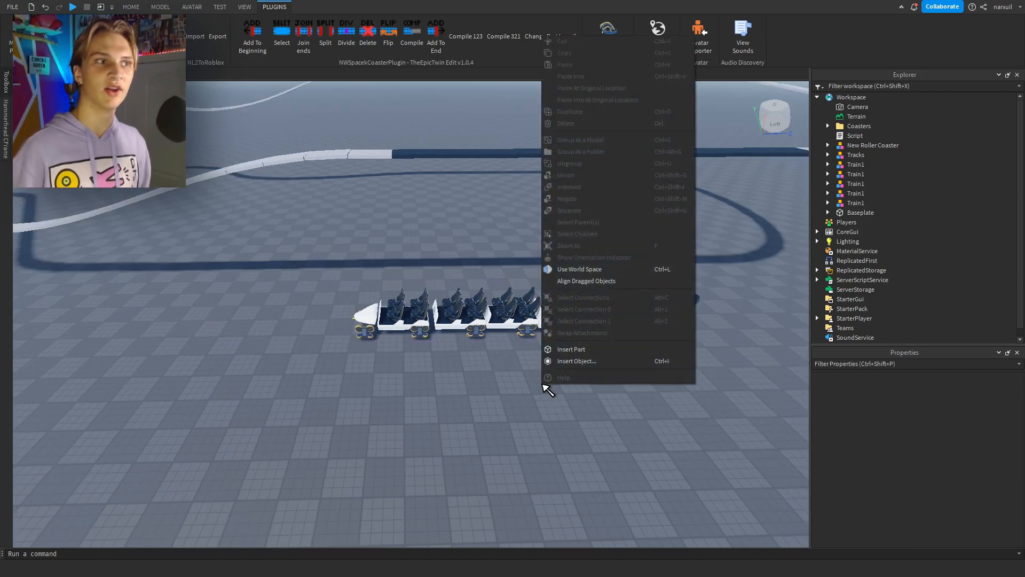
{"action": "left_click", "coordinate": [504, 384]}
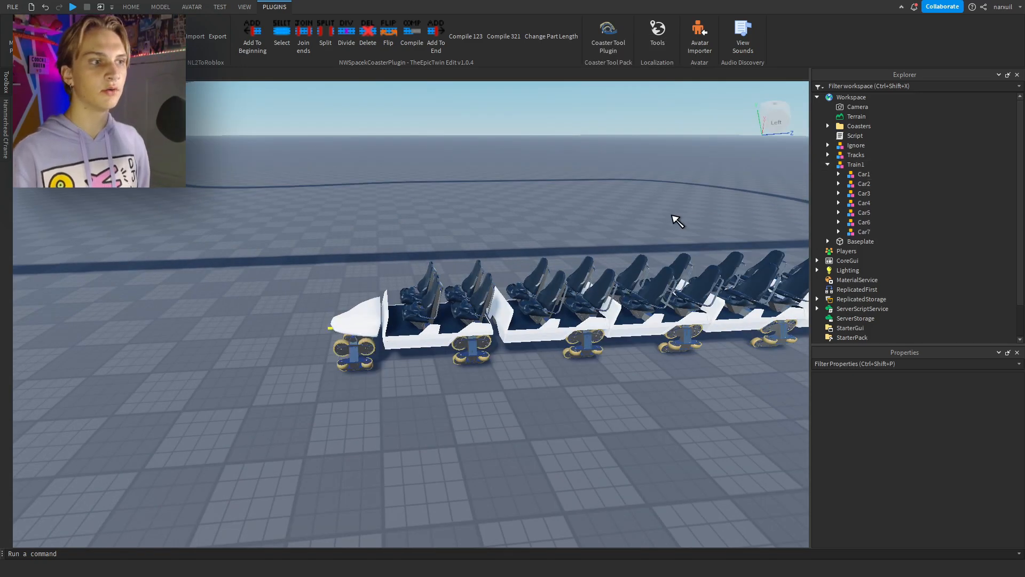
Review the Train1 model's structure, going through Car1 to Car7 and the seat parts inside Car2.
{"action": "left_click", "coordinate": [860, 165]}
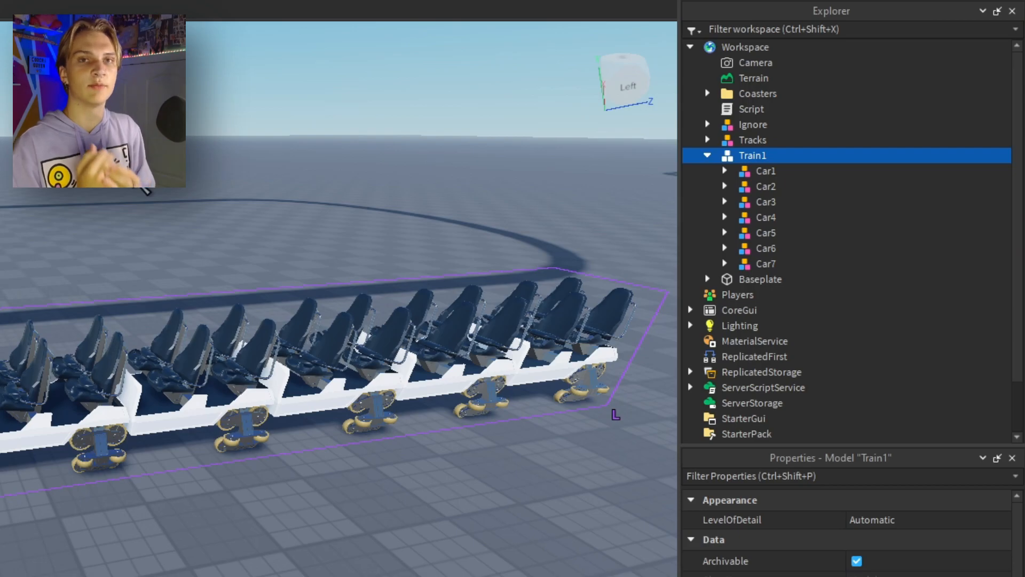
{"action": "left_click", "coordinate": [840, 172]}
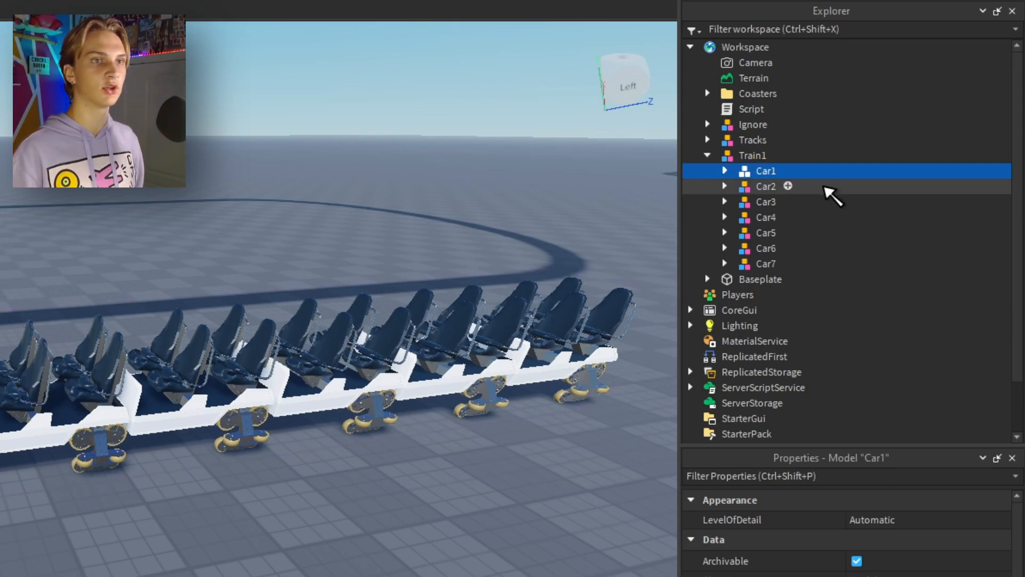
{"action": "left_click", "coordinate": [825, 187]}
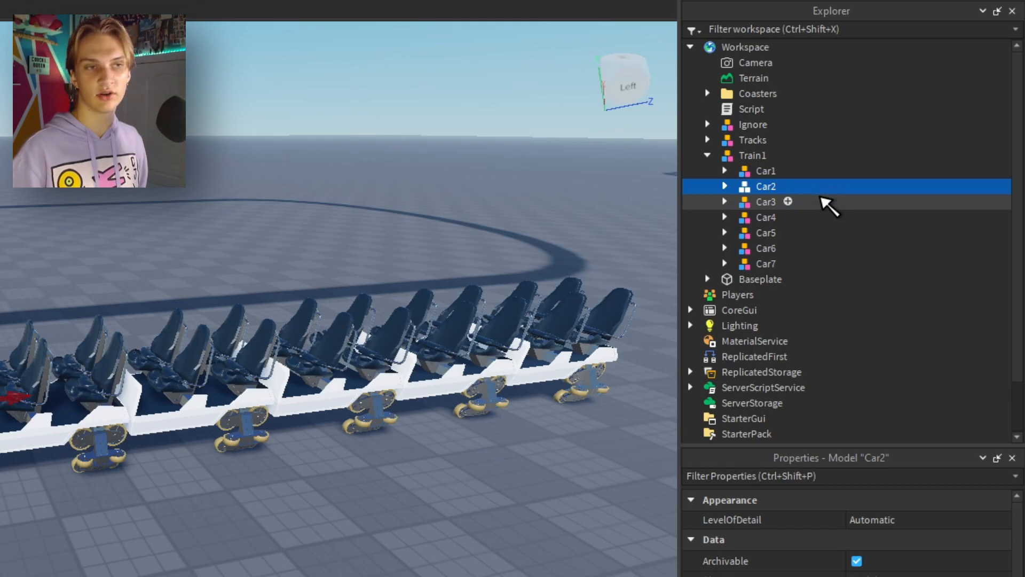
{"action": "left_click", "coordinate": [825, 202]}
{"action": "left_click", "coordinate": [834, 217]}
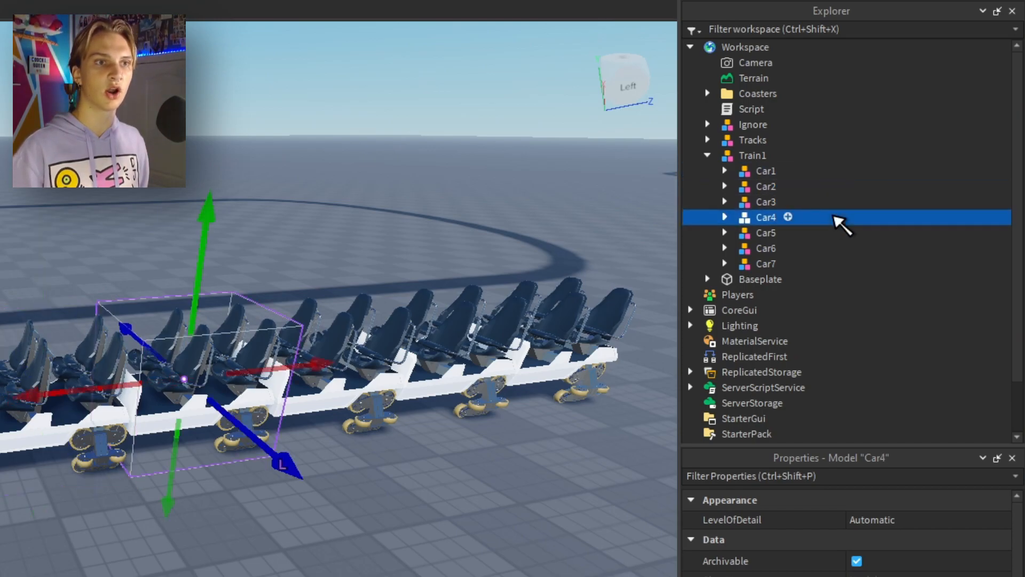
{"action": "left_click", "coordinate": [837, 233]}
{"action": "left_click", "coordinate": [840, 248]}
{"action": "left_click", "coordinate": [840, 264]}
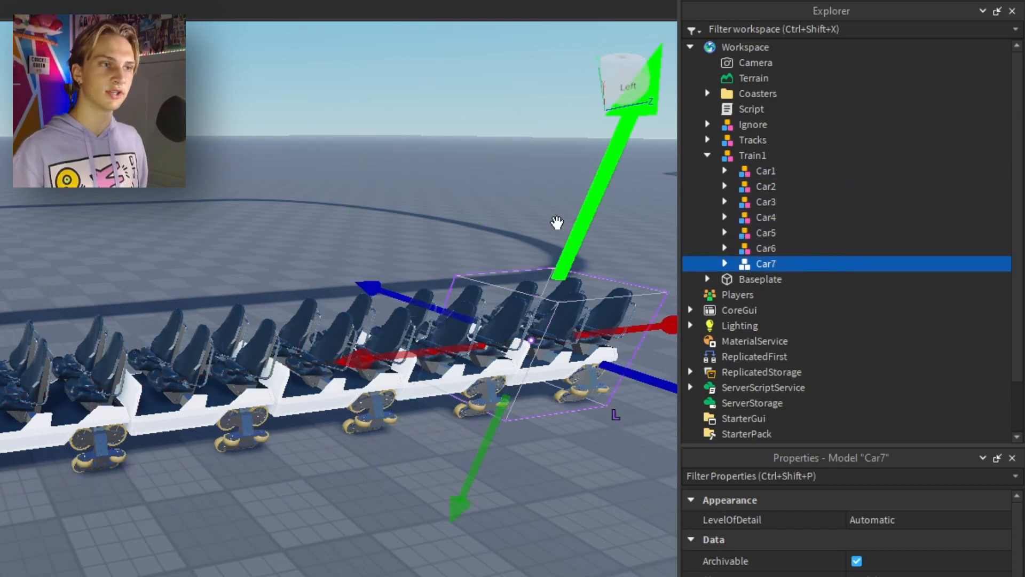
{"action": "left_click", "coordinate": [59, 246]}
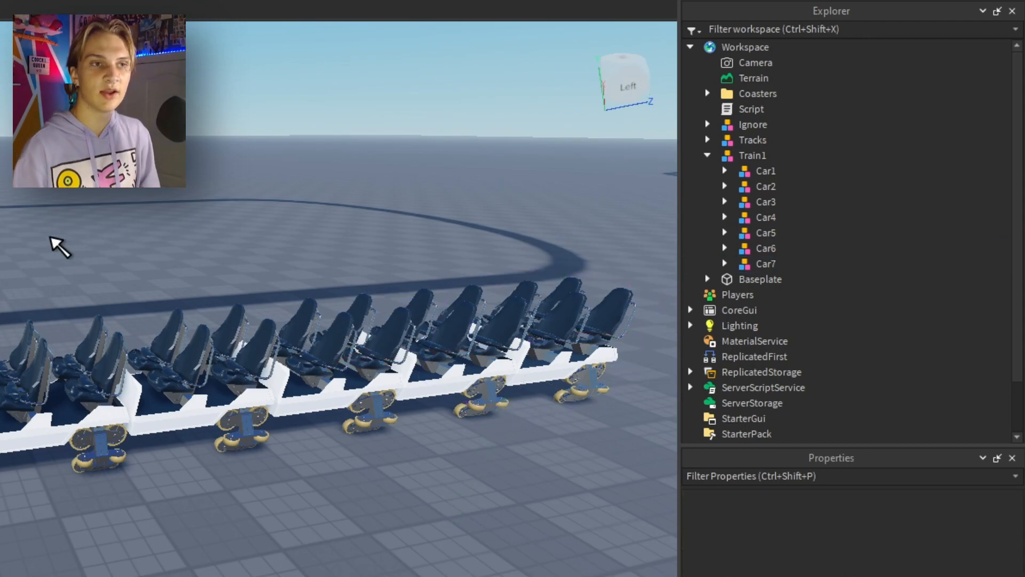
{"action": "left_click", "coordinate": [849, 193]}
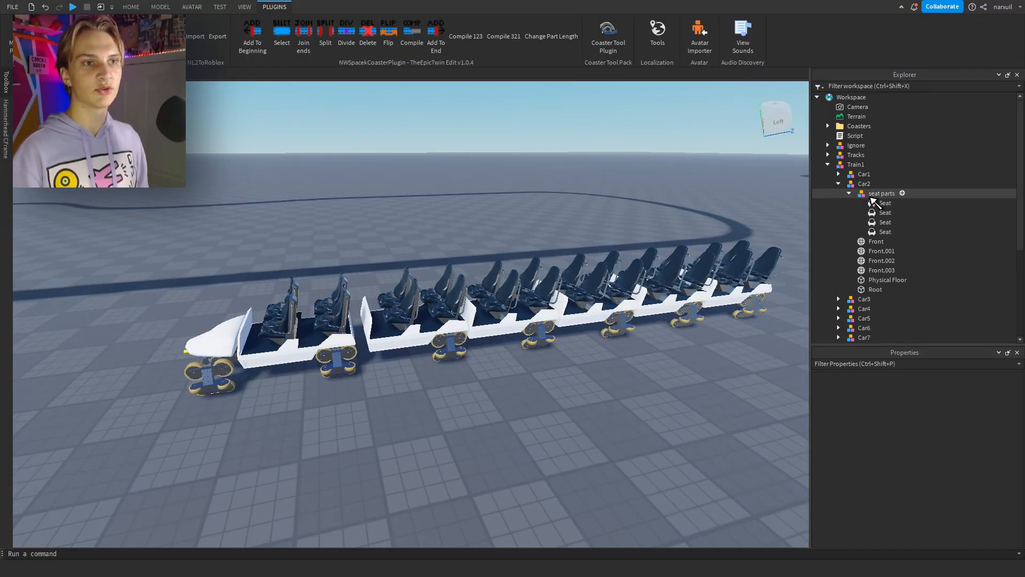
{"action": "left_click", "coordinate": [850, 193]}
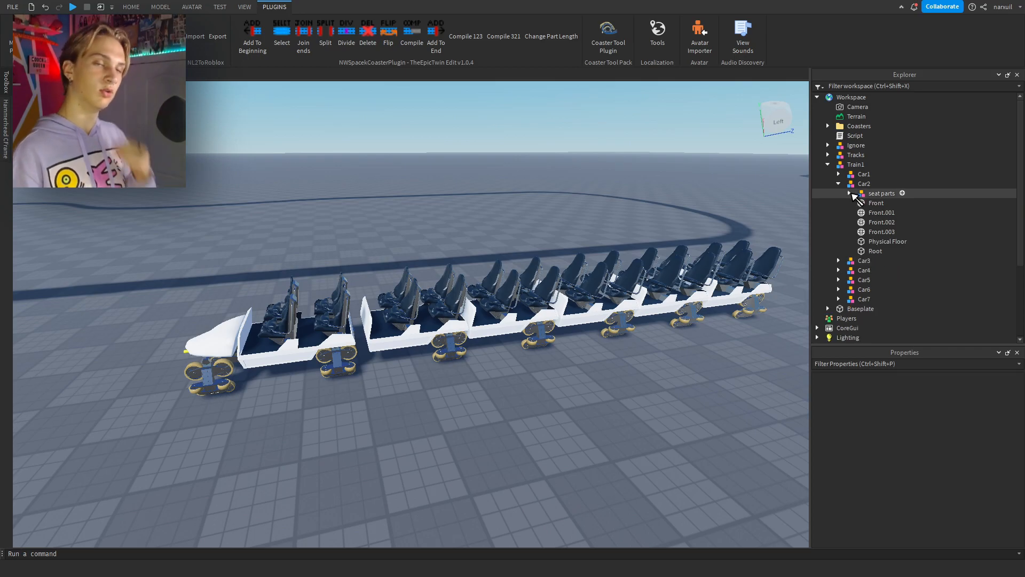
Examine the seats inside Car2's seat parts model and view the car's Root part from several angles.
{"action": "left_click", "coordinate": [849, 194]}
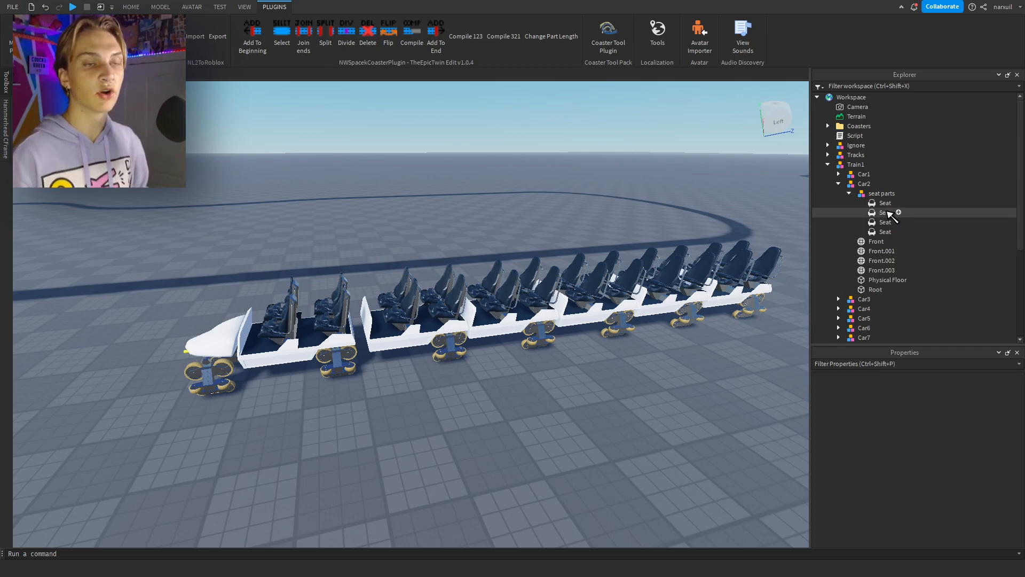
{"action": "left_click", "coordinate": [849, 193]}
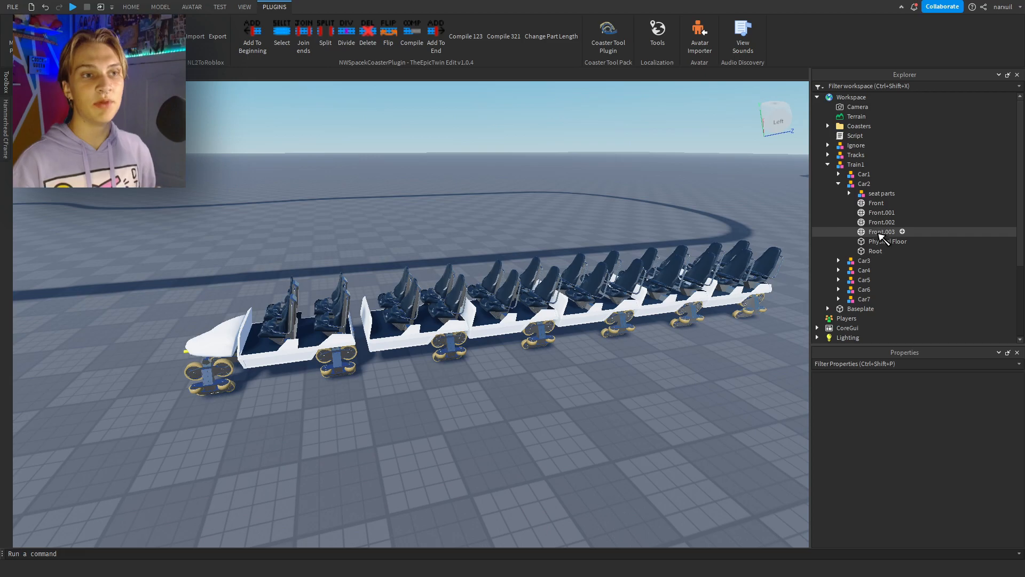
{"action": "left_click", "coordinate": [870, 251]}
{"action": "key", "text": "f"}
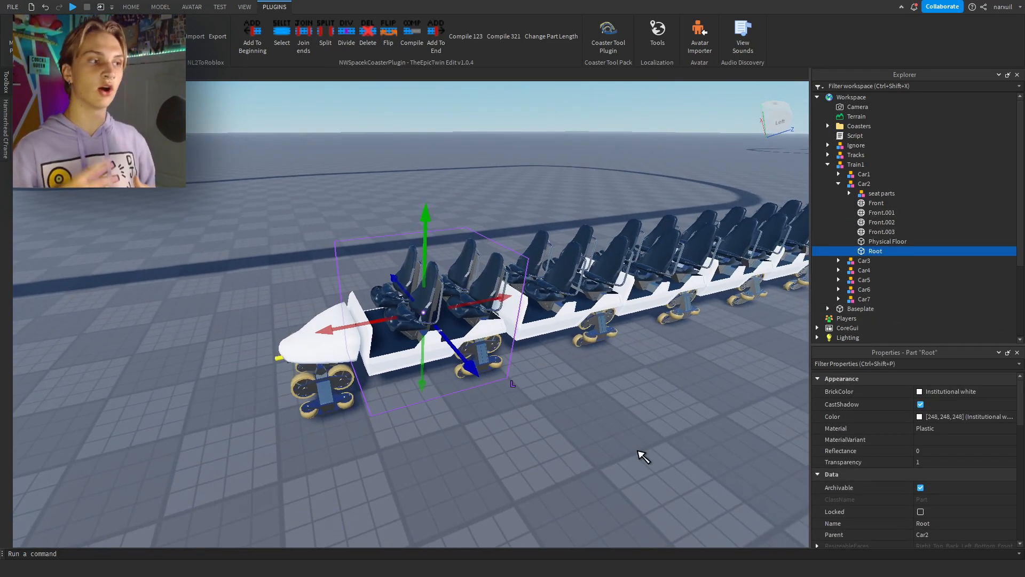
{"action": "key", "text": "d"}
{"action": "right_click_drag", "start_coordinate": [638, 451], "coordinate": [636, 450]}
{"action": "key", "text": "s"}
{"action": "key", "text": "s"}
{"action": "right_click_drag", "start_coordinate": [401, 265], "coordinate": [400, 263]}
{"action": "key", "text": "a"}
{"action": "key", "text": "s"}
{"action": "right_click_drag", "start_coordinate": [483, 515], "coordinate": [558, 421]}
{"action": "key", "text": "a"}
{"action": "key", "text": "d"}
{"action": "key", "text": "s"}
{"action": "key", "text": "e"}
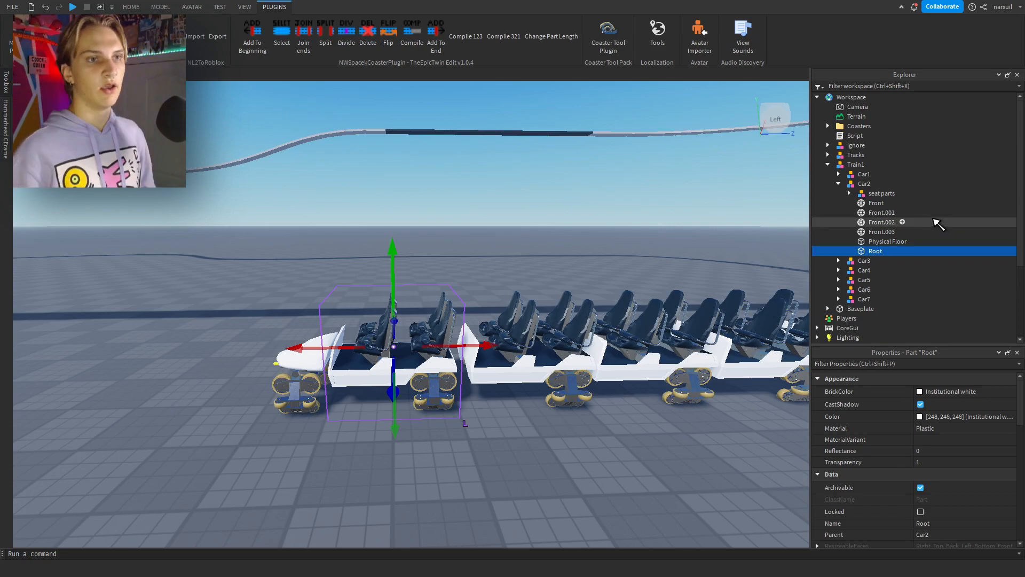
Compare the properties of several cars in Train1, including the PrimaryPart and Length attribute of Car1, Car4 and Car7.
{"action": "left_click", "coordinate": [839, 184]}
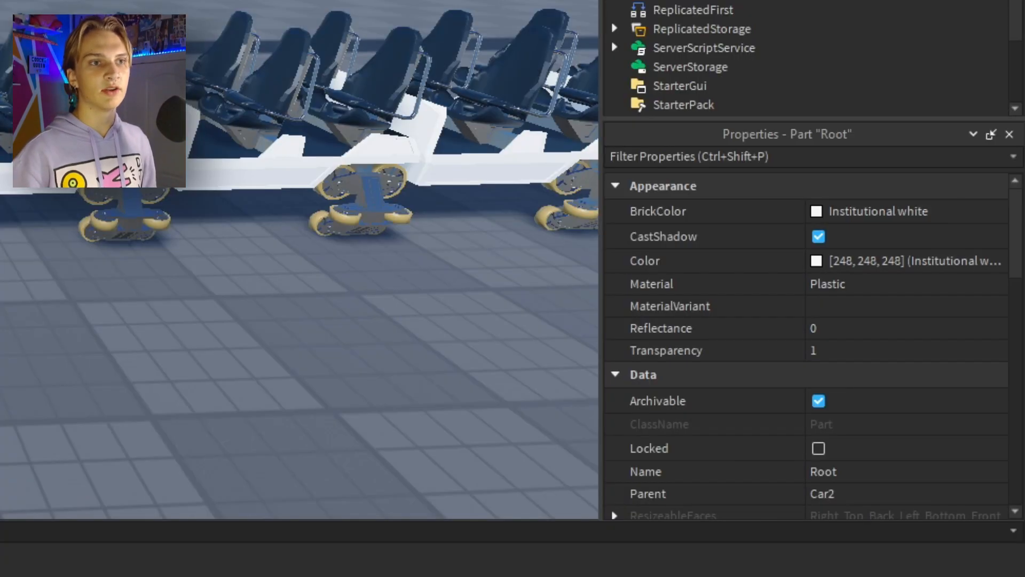
{"action": "left_click", "coordinate": [892, 174]}
{"action": "left_click", "coordinate": [889, 193], "text": "shift"}
{"action": "left_click", "coordinate": [889, 202]}
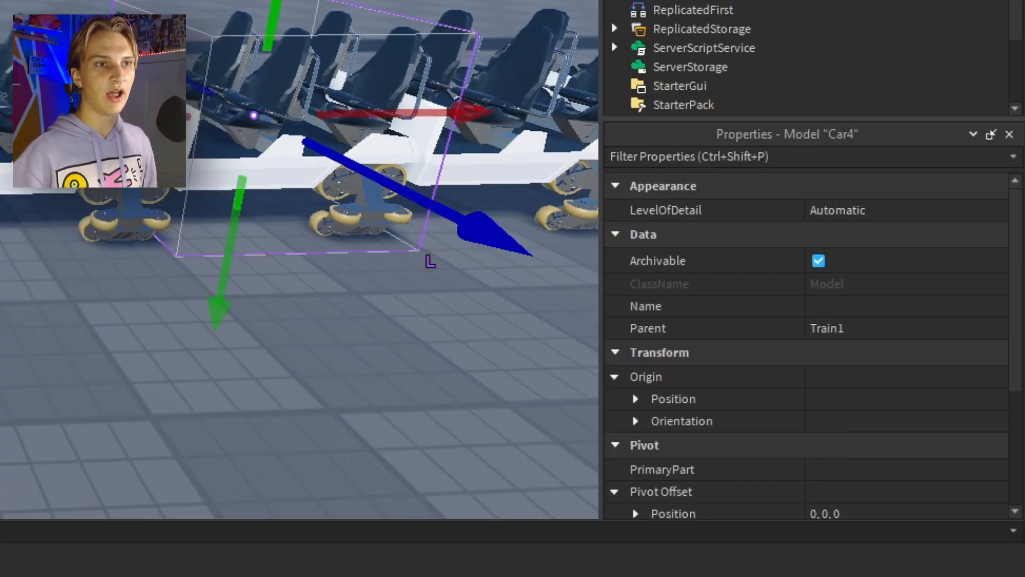
{"action": "scroll", "coordinate": [835, 304], "scroll_direction": "down", "scroll_amount": 5}
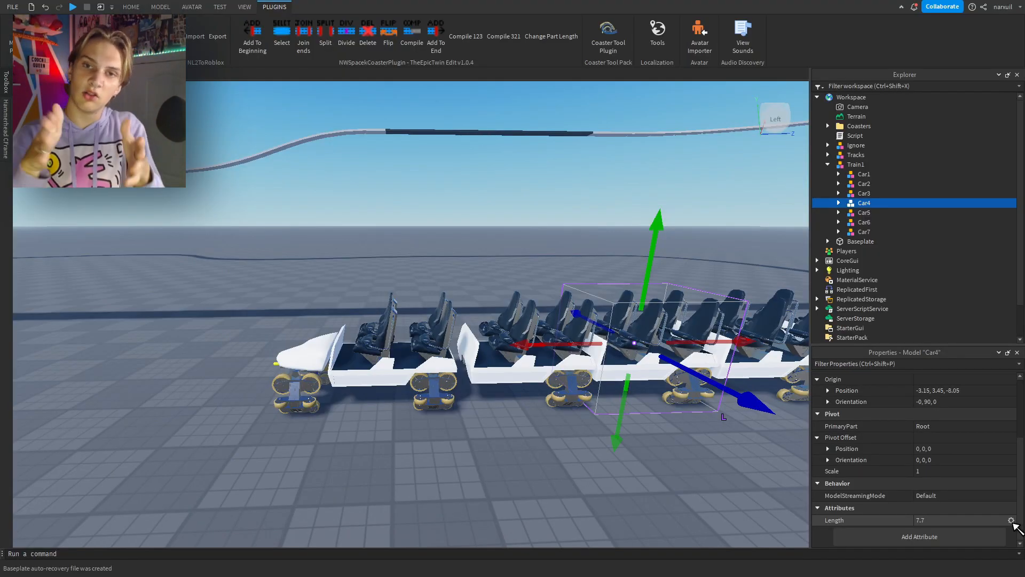
{"action": "left_click", "coordinate": [864, 174]}
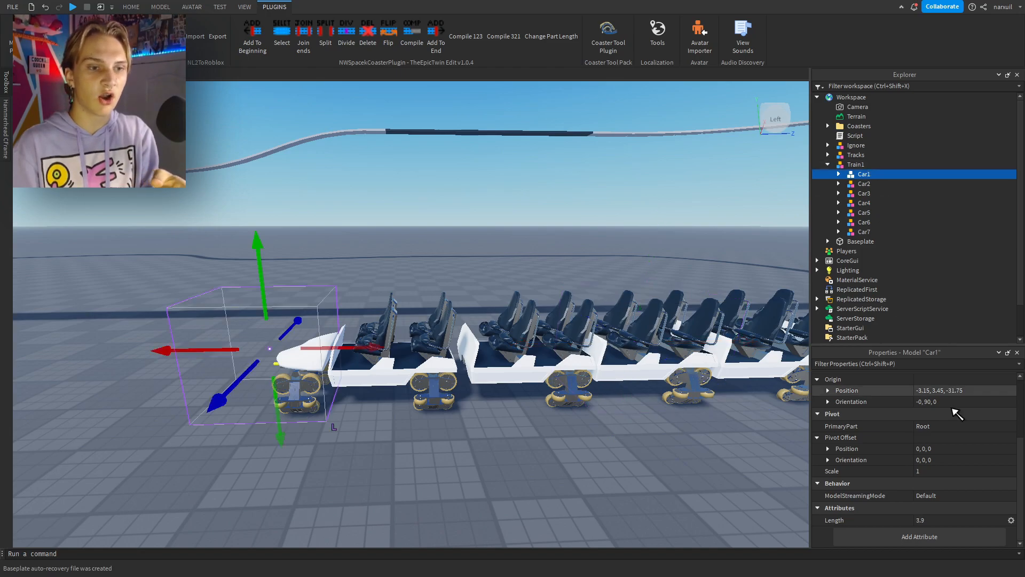
{"action": "left_click", "coordinate": [861, 231]}
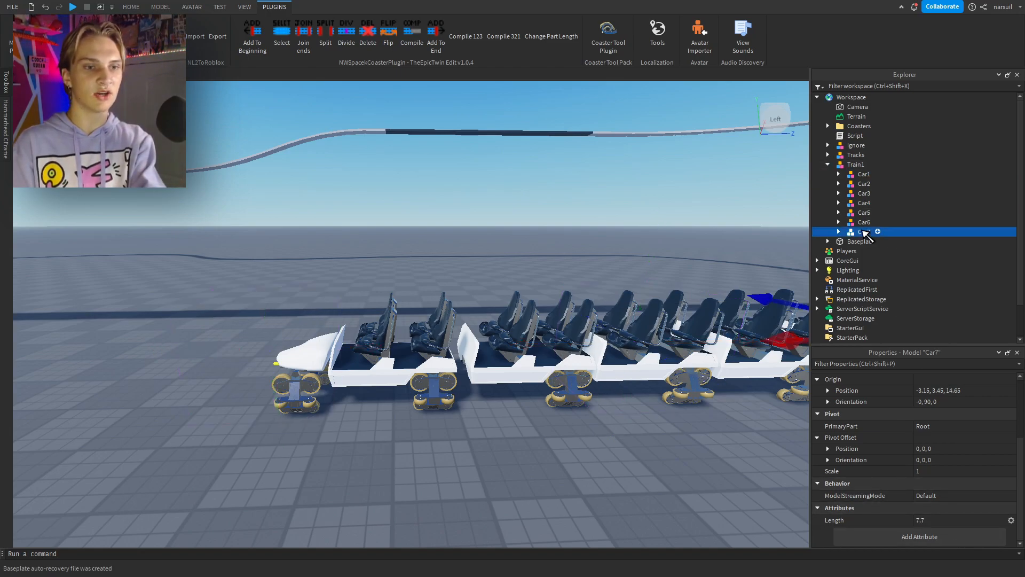
{"action": "left_click", "coordinate": [861, 212]}
{"action": "left_click", "coordinate": [861, 203]}
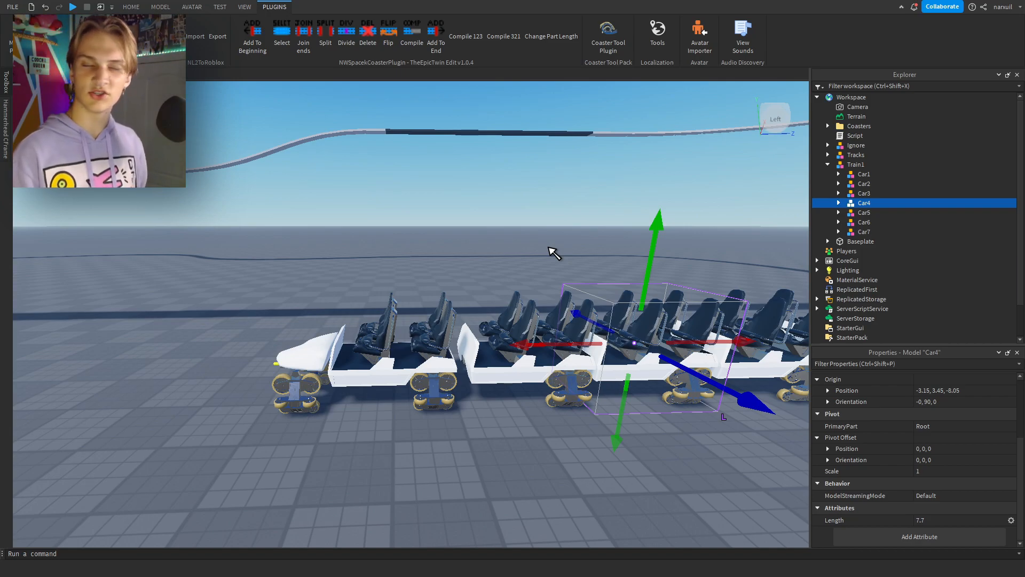
Add the Train1 model as a train of the MiniShortLayout coaster in Hammerhead CFrame and save it.
{"action": "left_click", "coordinate": [833, 165]}
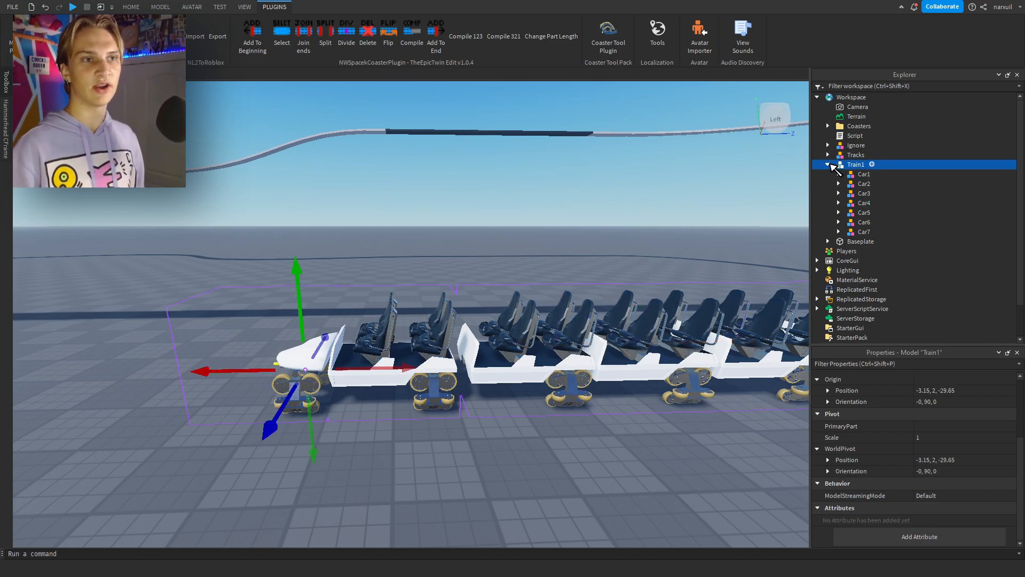
{"action": "left_click", "coordinate": [829, 165]}
{"action": "right_click_drag", "start_coordinate": [587, 253], "coordinate": [587, 253]}
{"action": "right_click_drag", "start_coordinate": [484, 259], "coordinate": [484, 259]}
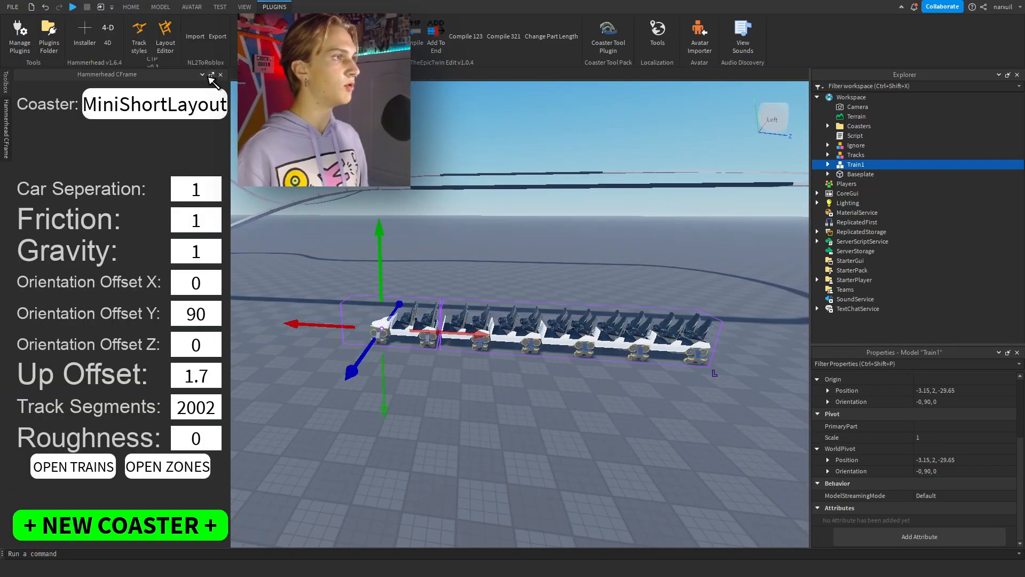
{"action": "left_click", "coordinate": [210, 76]}
{"action": "left_click", "coordinate": [322, 415]}
{"action": "left_click", "coordinate": [73, 466]}
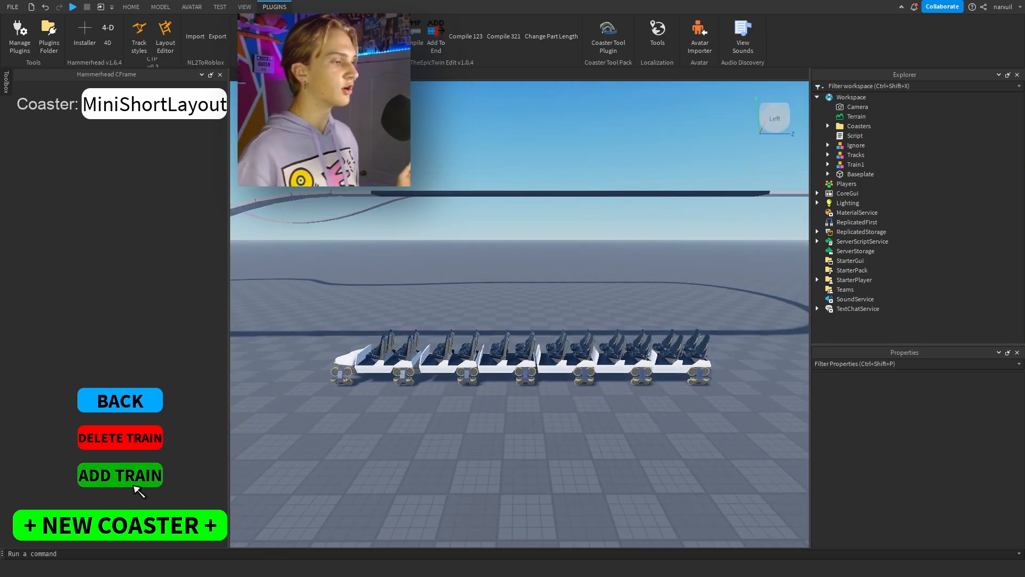
{"action": "left_click", "coordinate": [134, 482]}
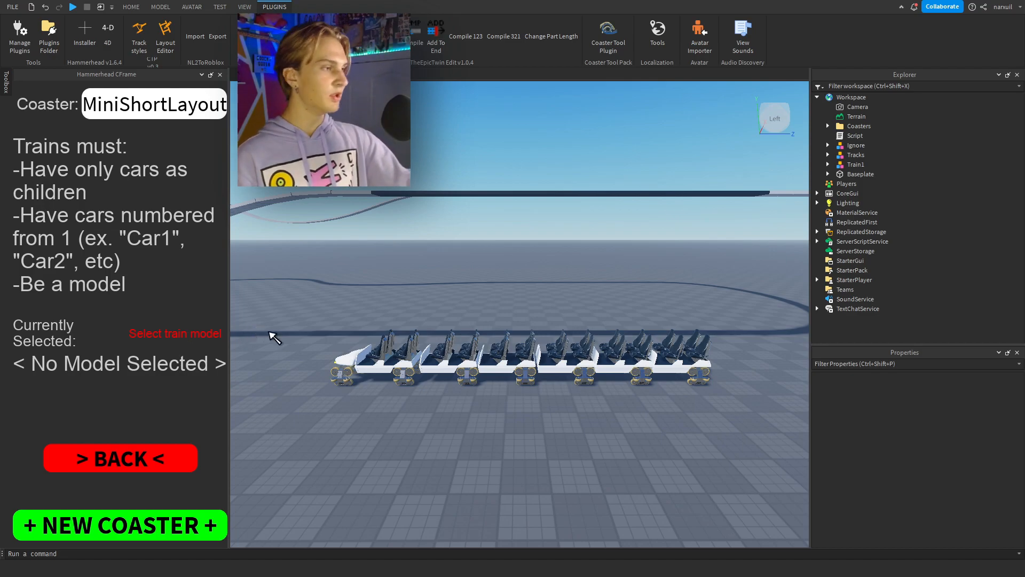
{"action": "left_click", "coordinate": [364, 362]}
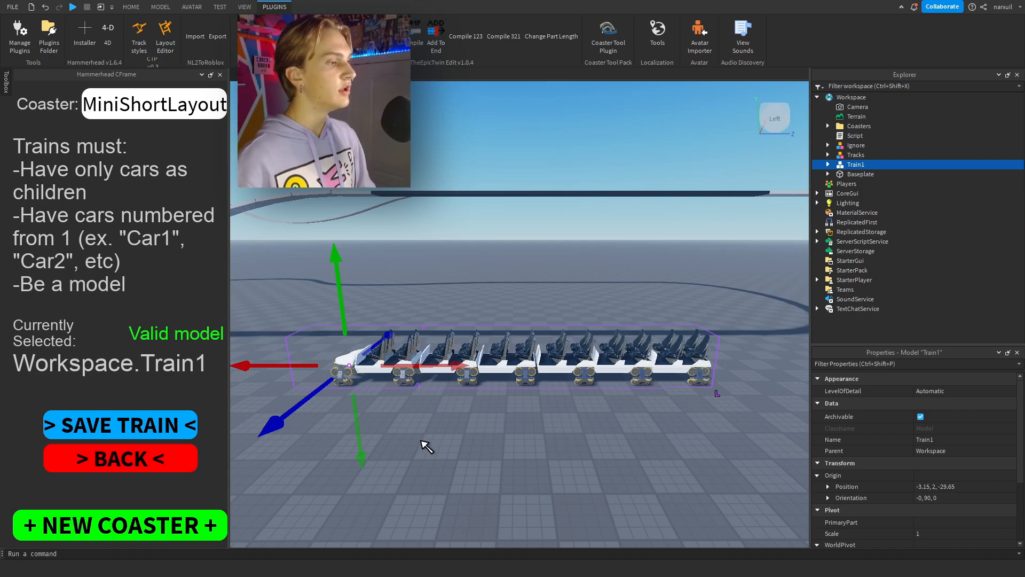
{"action": "left_click", "coordinate": [155, 427]}
Set Train1's starting segment to 11, the dark station segment nearest the front of the train.
{"action": "key", "text": "e"}
{"action": "right_click_drag", "start_coordinate": [458, 294], "coordinate": [458, 289]}
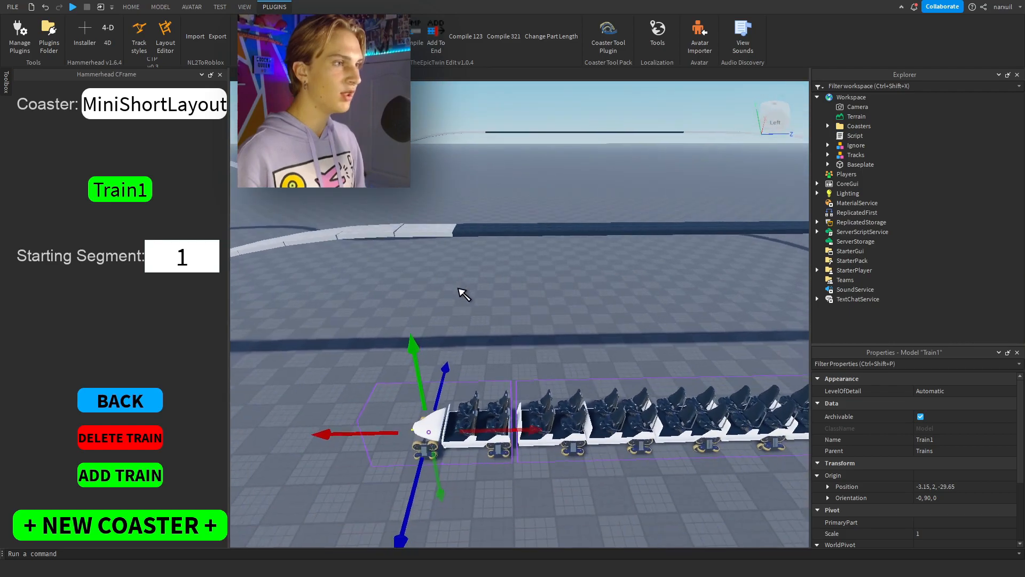
{"action": "left_click", "coordinate": [483, 232]}
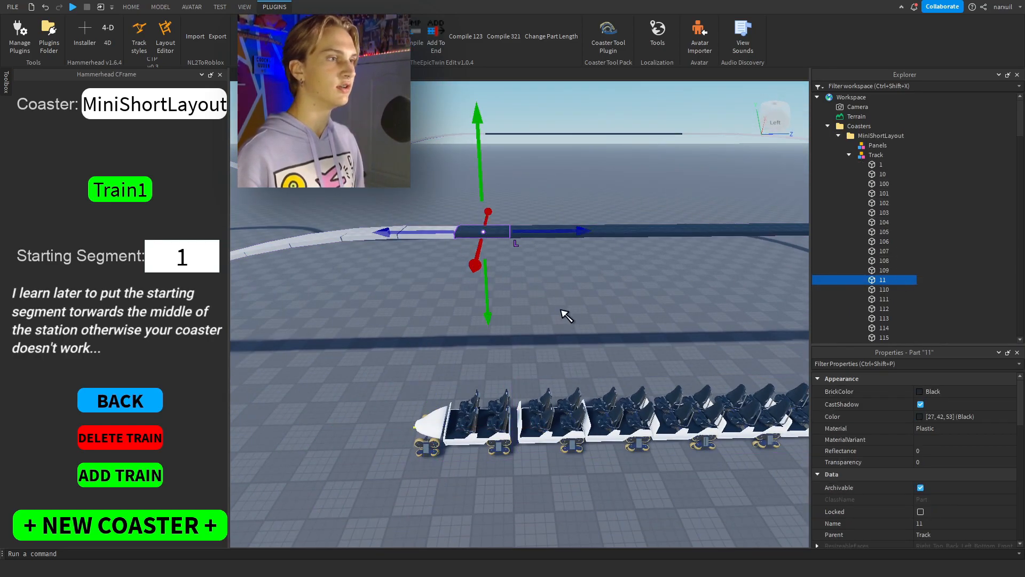
{"action": "left_click", "coordinate": [281, 305]}
{"action": "type", "text": "11"}
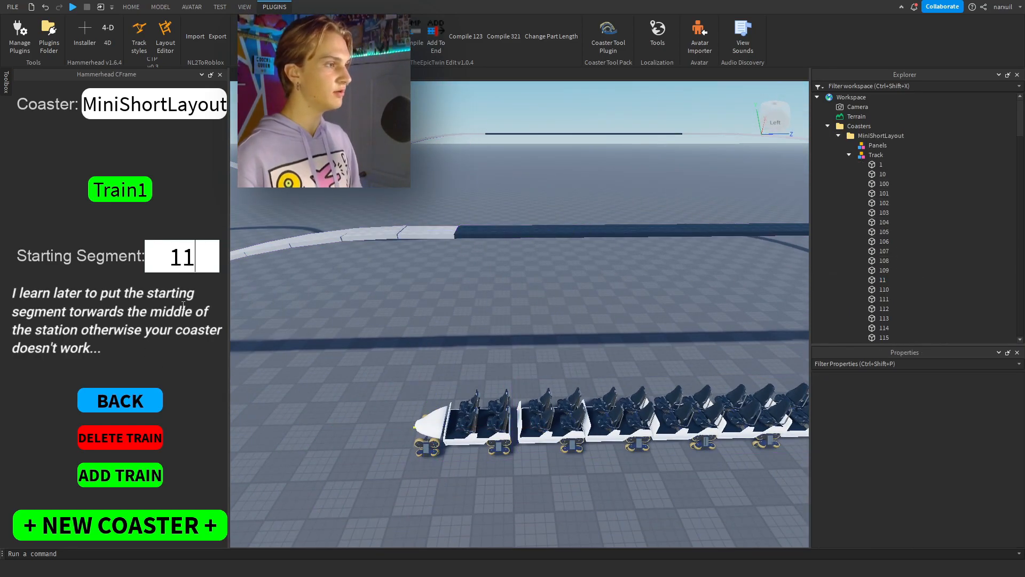
{"action": "left_click", "coordinate": [183, 305]}
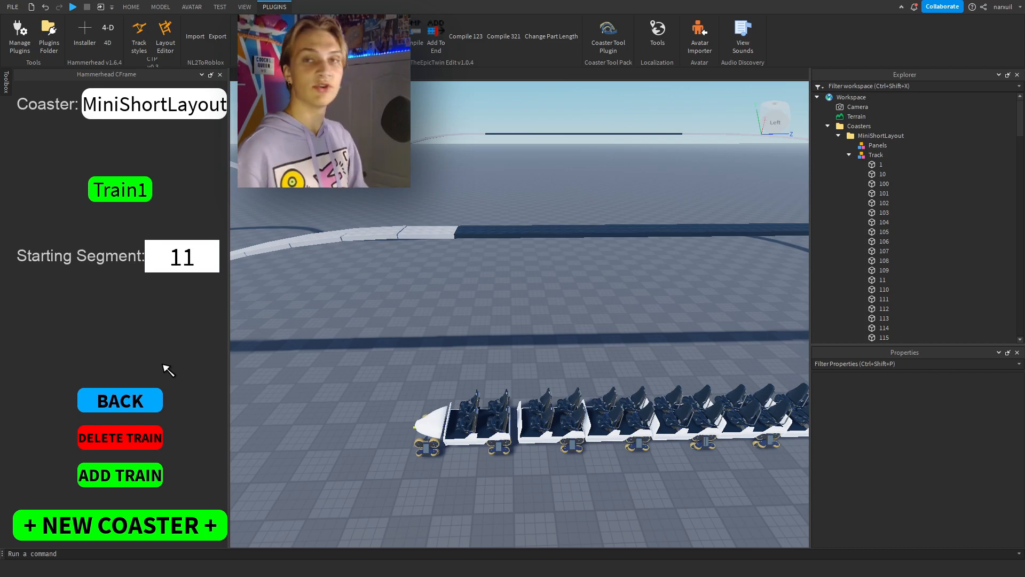
Return to the coaster settings and add a zone with start segment 2, at the far end of the dark station track.
{"action": "left_click", "coordinate": [119, 408]}
{"action": "right_click_drag", "start_coordinate": [290, 370], "coordinate": [338, 342]}
{"action": "scroll", "coordinate": [337, 342], "scroll_direction": "down", "scroll_amount": 7}
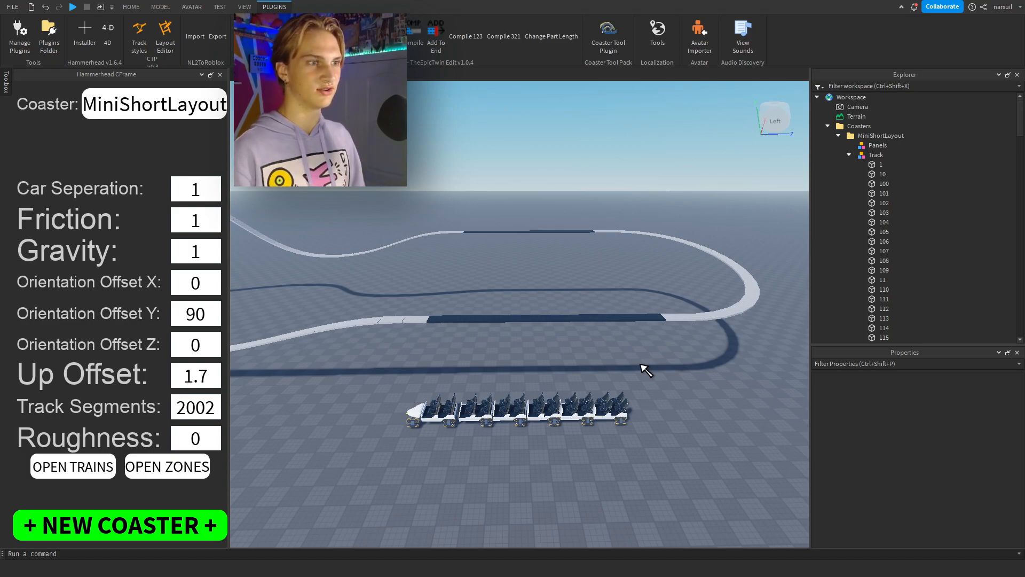
{"action": "scroll", "coordinate": [645, 368], "scroll_direction": "up", "scroll_amount": 3}
{"action": "left_click", "coordinate": [164, 467]}
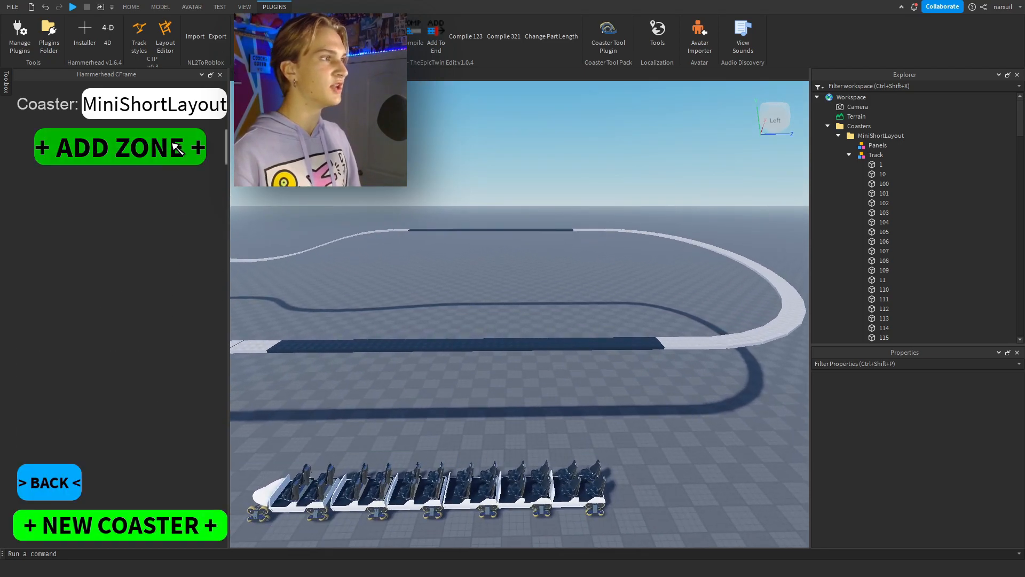
{"action": "left_click", "coordinate": [176, 148]}
{"action": "left_click", "coordinate": [643, 328]}
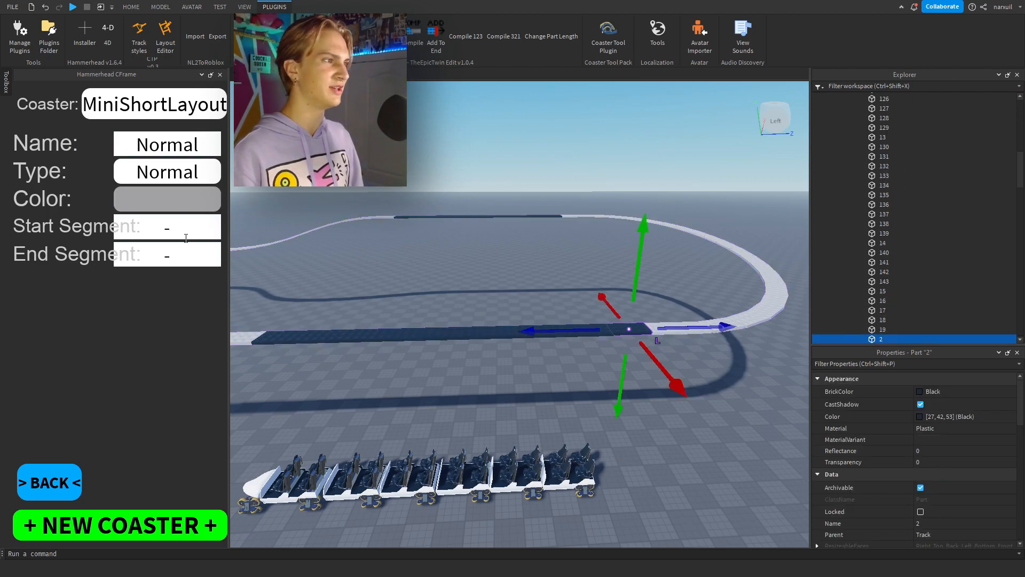
{"action": "type", "text": "2"}
Set the new zone's end segment to 11 and its color to bright yellow.
{"action": "left_click", "coordinate": [406, 279]}
{"action": "key", "text": "a"}
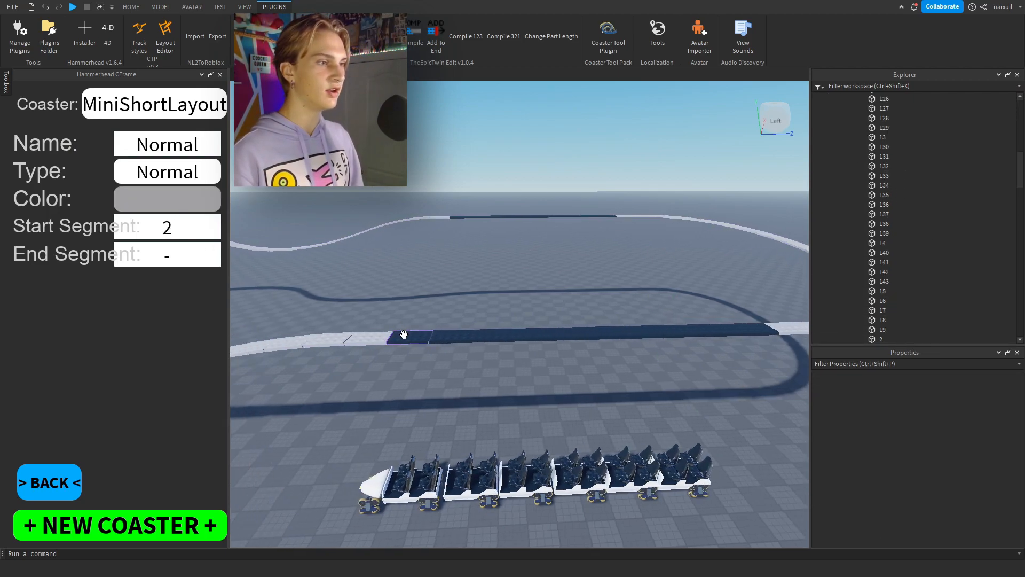
{"action": "left_click", "coordinate": [403, 335]}
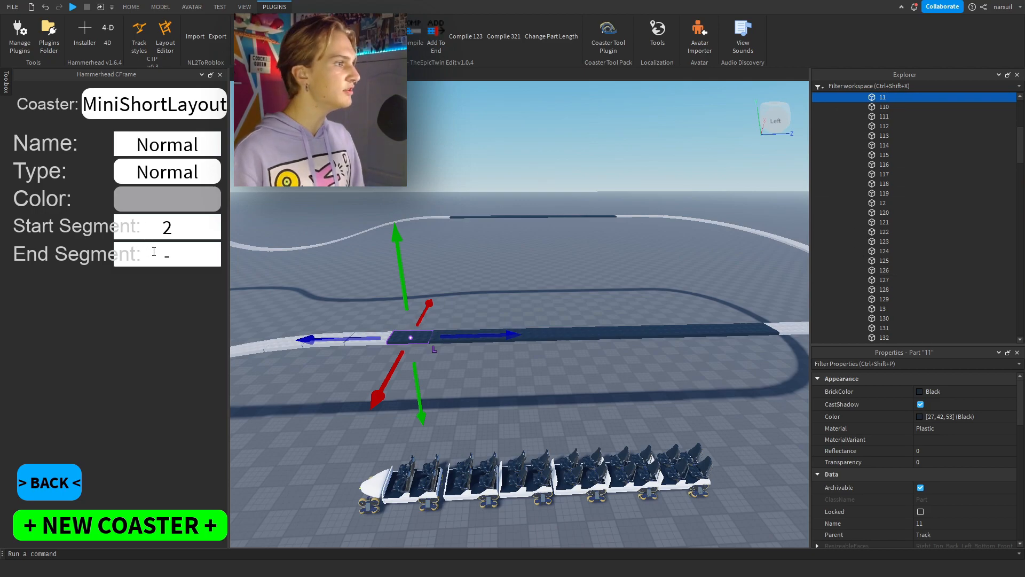
{"action": "type", "text": "11"}
{"action": "left_click", "coordinate": [202, 206]}
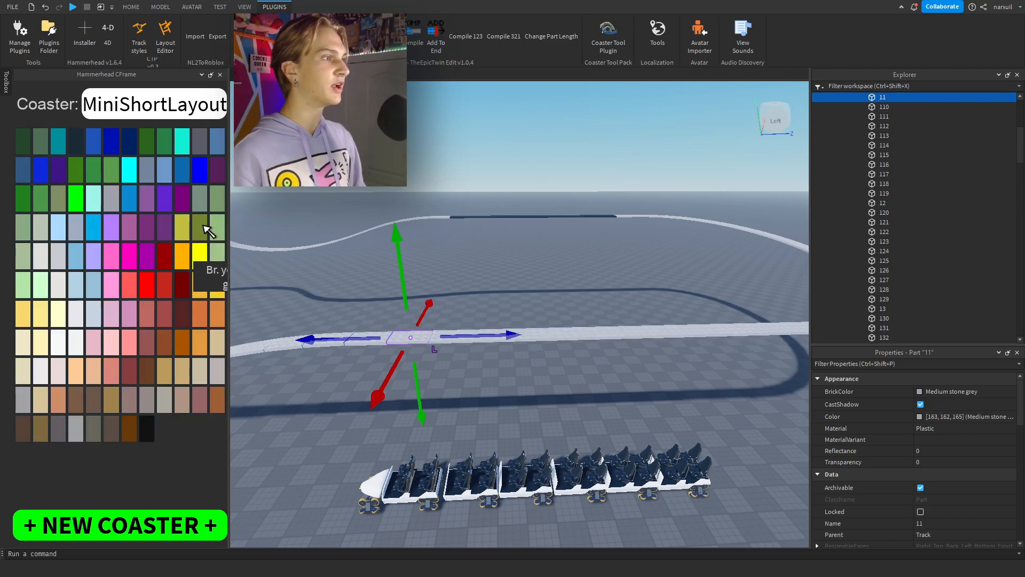
{"action": "left_click", "coordinate": [200, 255]}
{"action": "left_click", "coordinate": [192, 248]}
{"action": "type", "text": "11"}
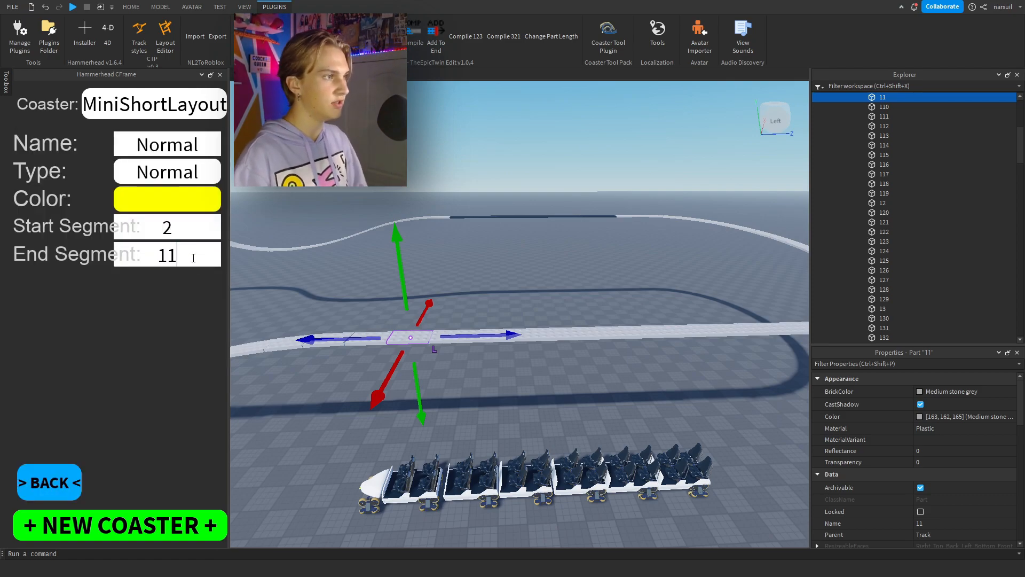
{"action": "key", "text": "Return"}
{"action": "right_click_drag", "start_coordinate": [533, 312], "coordinate": [531, 308]}
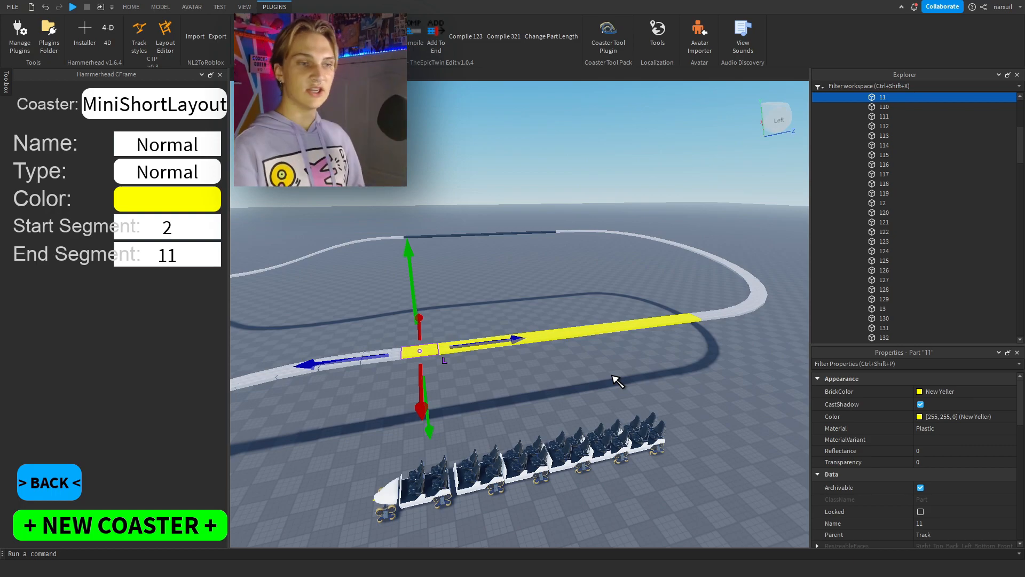
Change the yellow zone's type to Station and name it Station.
{"action": "left_click", "coordinate": [190, 175]}
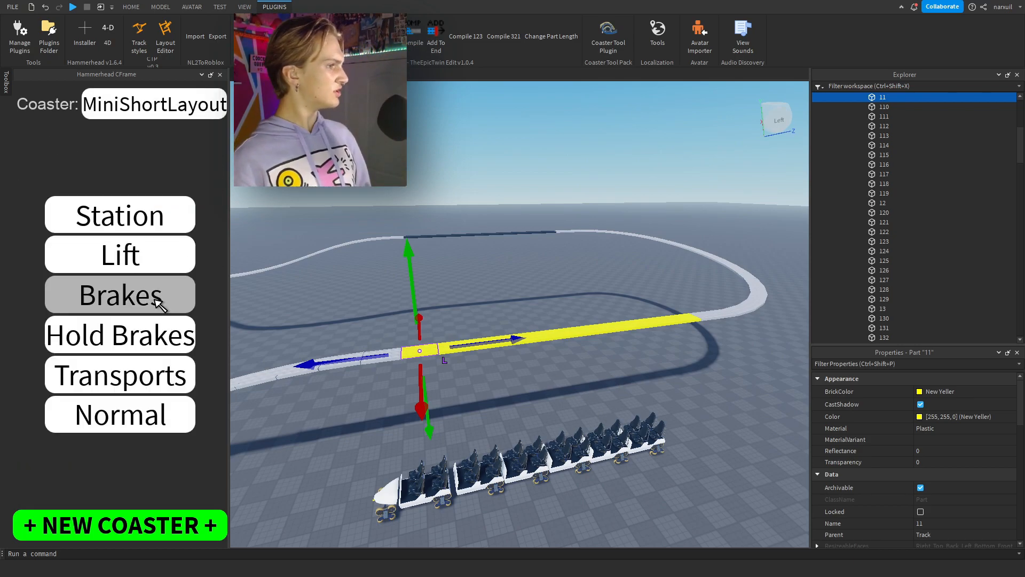
{"action": "left_click", "coordinate": [163, 205]}
{"action": "left_click", "coordinate": [197, 152]}
{"action": "type", "text": "Stati"}
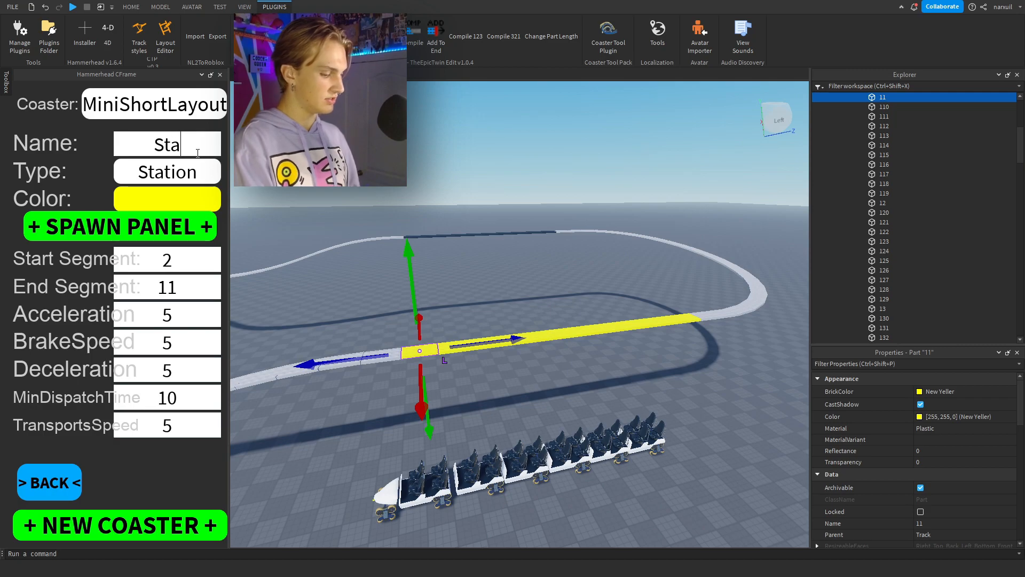
{"action": "type", "text": "on"}
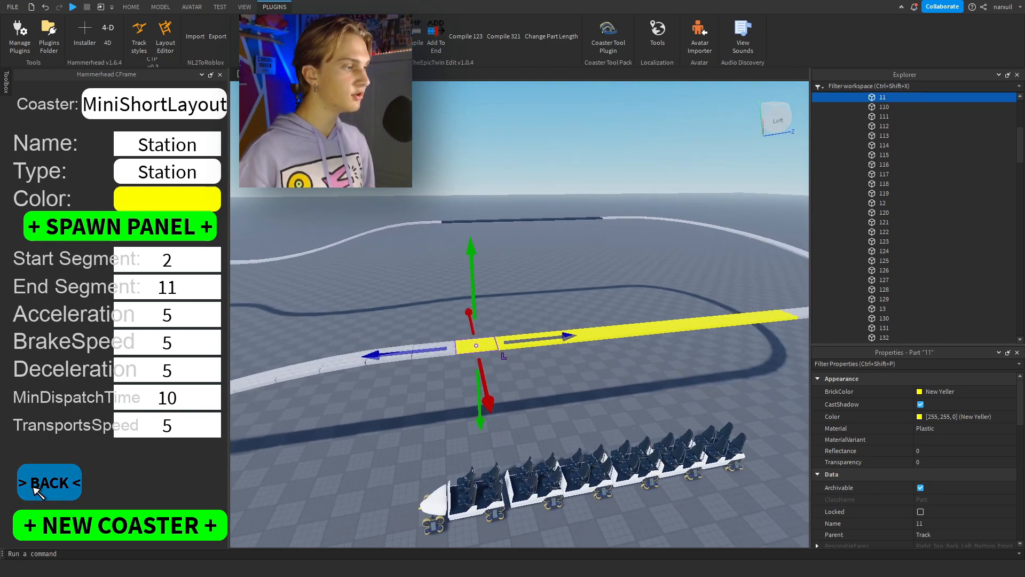
Return to the zone list and add another zone with start segment 12, directly beside the yellow station track.
{"action": "left_click", "coordinate": [48, 483]}
{"action": "right_click_drag", "start_coordinate": [350, 425], "coordinate": [350, 425]}
{"action": "left_click", "coordinate": [183, 135]}
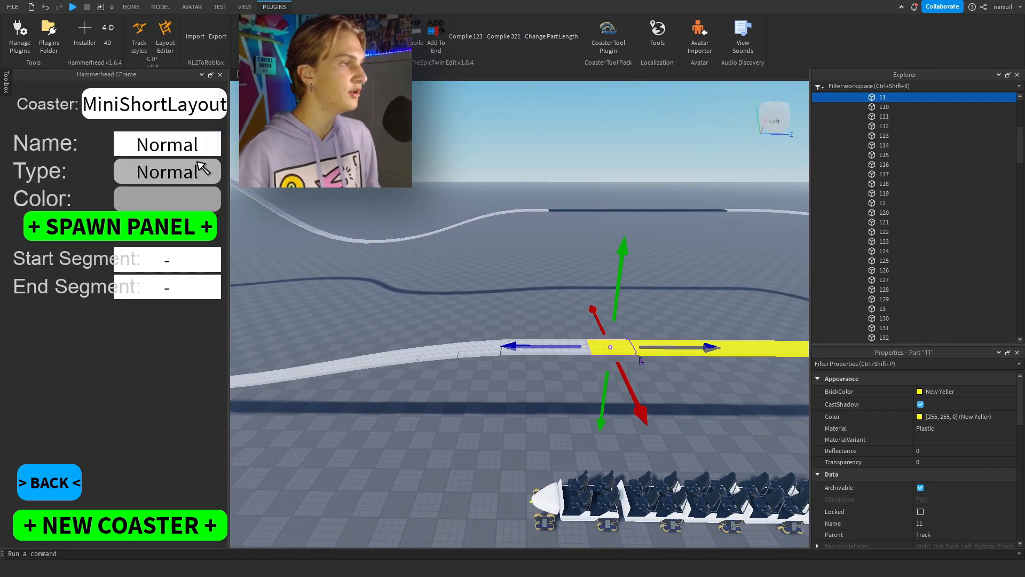
{"action": "right_click_drag", "start_coordinate": [421, 283], "coordinate": [421, 283]}
{"action": "key", "text": "s"}
{"action": "right_click_drag", "start_coordinate": [542, 377], "coordinate": [543, 377]}
{"action": "left_click", "coordinate": [542, 377]}
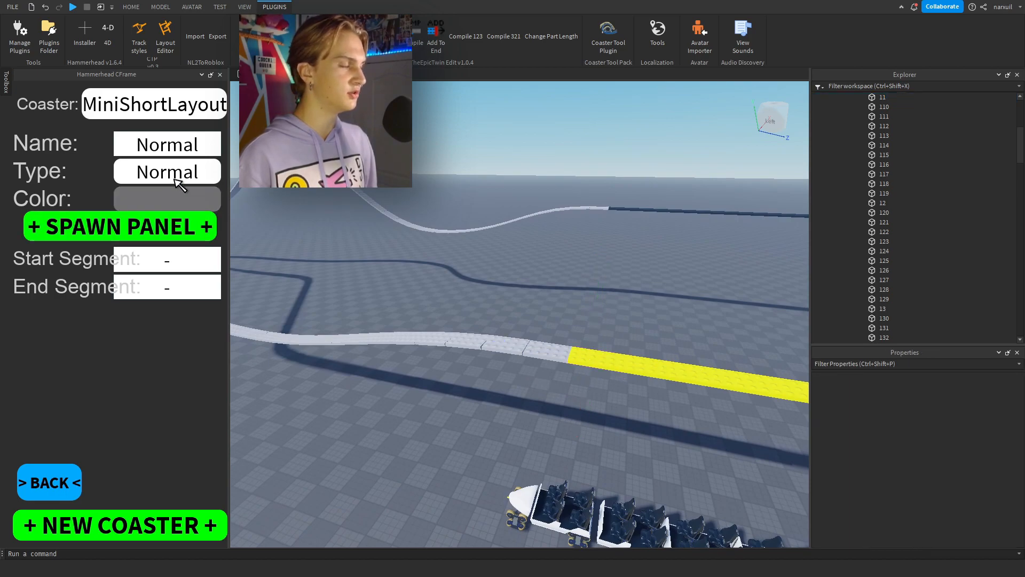
{"action": "left_click", "coordinate": [188, 211]}
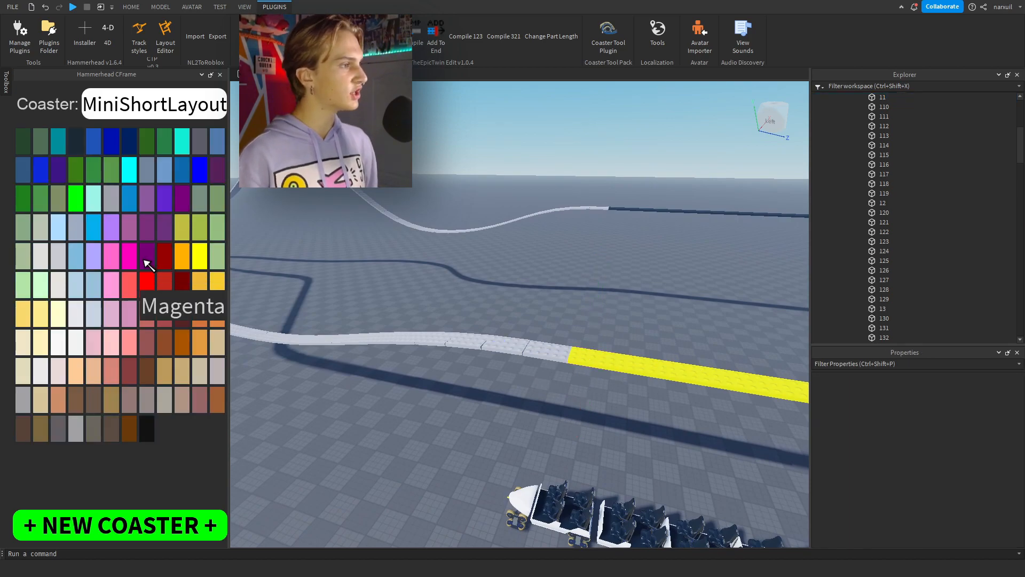
{"action": "left_click", "coordinate": [553, 350]}
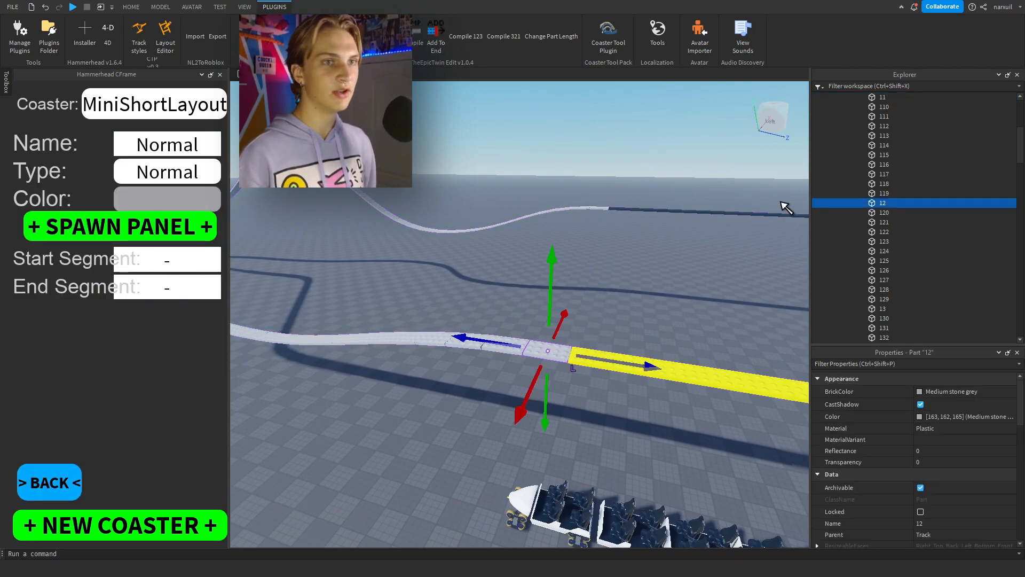
{"action": "type", "text": "12"}
Set the new Normal zone's end segment to 27, near the foot of the dark lift track, and its color to Magenta.
{"action": "left_click", "coordinate": [382, 291]}
{"action": "key", "text": "a"}
{"action": "right_click_drag", "start_coordinate": [383, 290], "coordinate": [382, 290]}
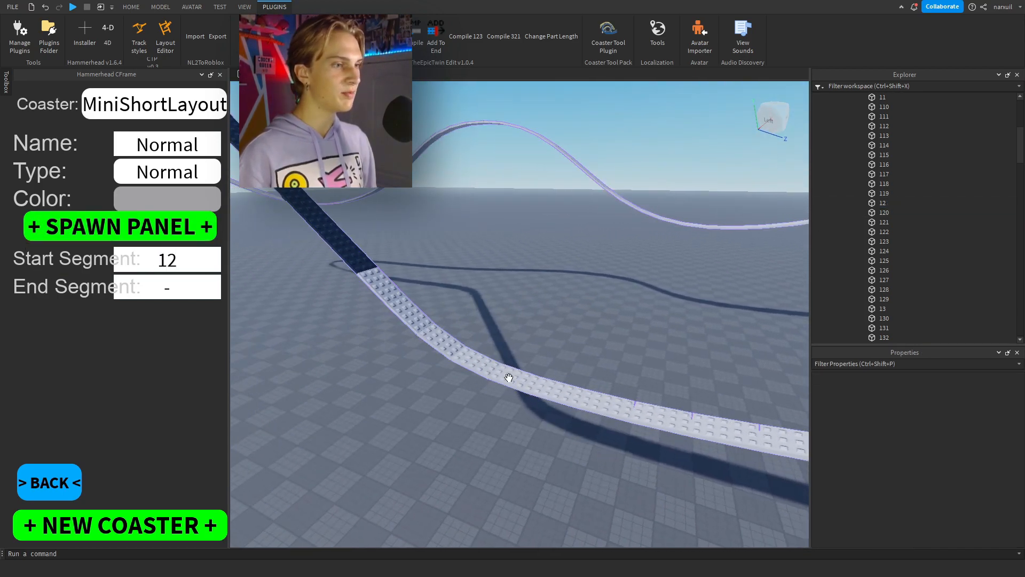
{"action": "left_click", "coordinate": [510, 377]}
{"action": "type", "text": "27"}
{"action": "left_click", "coordinate": [183, 199]}
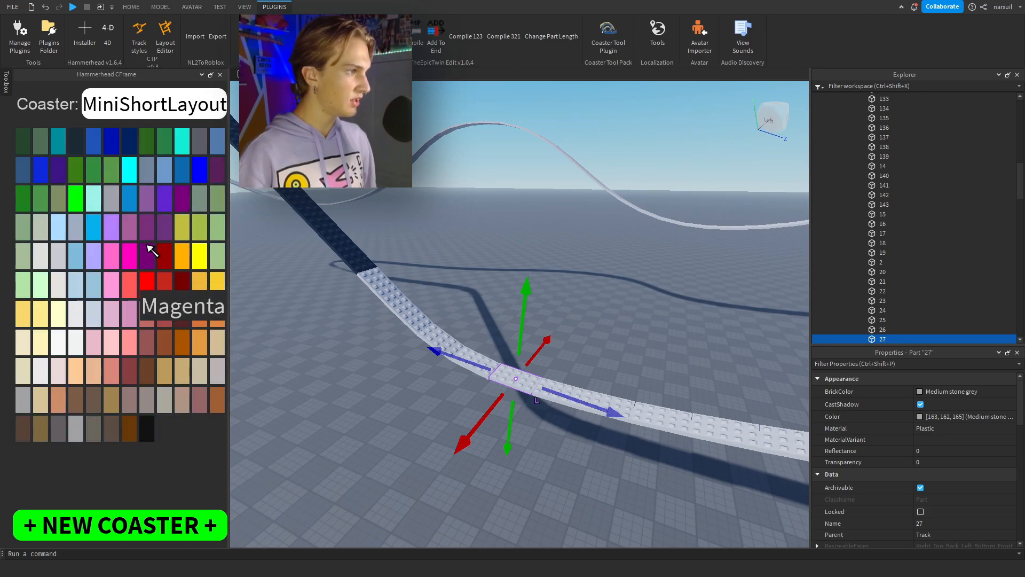
{"action": "left_click", "coordinate": [151, 249]}
{"action": "left_click", "coordinate": [164, 284]}
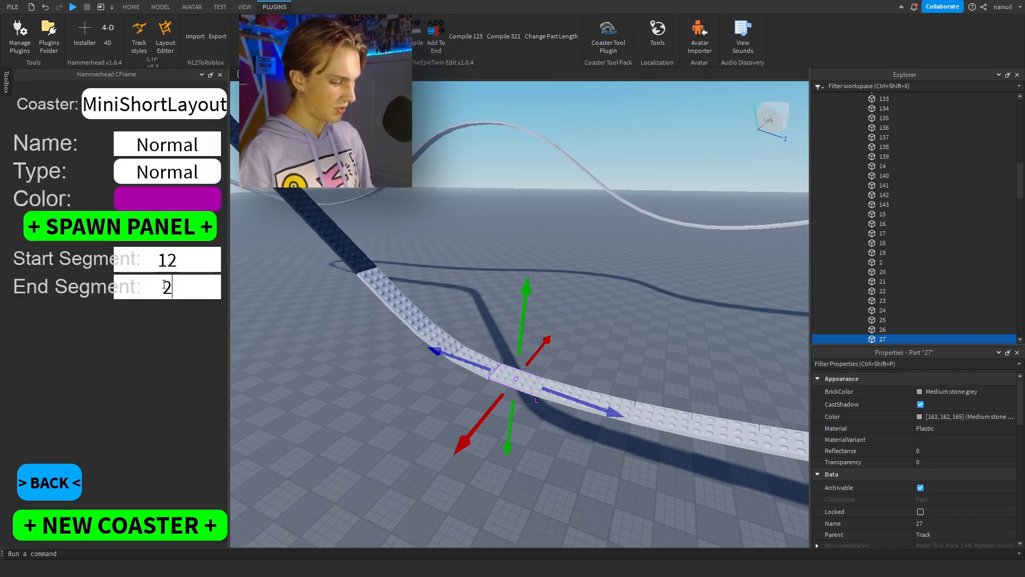
{"action": "type", "text": "7"}
{"action": "key", "text": "Return"}
Return to the zone list and add another zone named Chainlift with the type Lift.
{"action": "right_click_drag", "start_coordinate": [613, 278], "coordinate": [623, 284]}
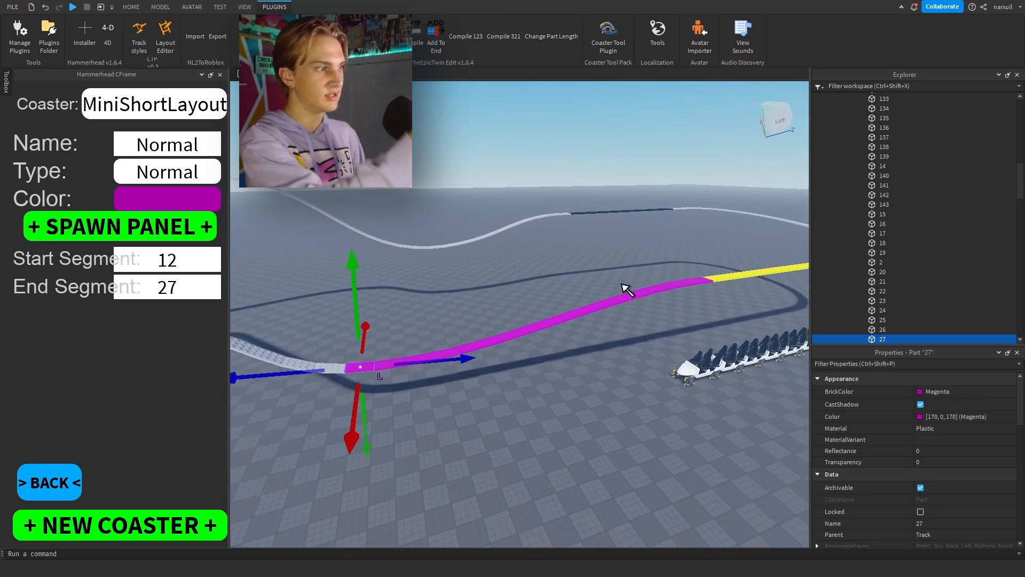
{"action": "right_click_drag", "start_coordinate": [551, 273], "coordinate": [532, 277]}
{"action": "left_click", "coordinate": [536, 283]}
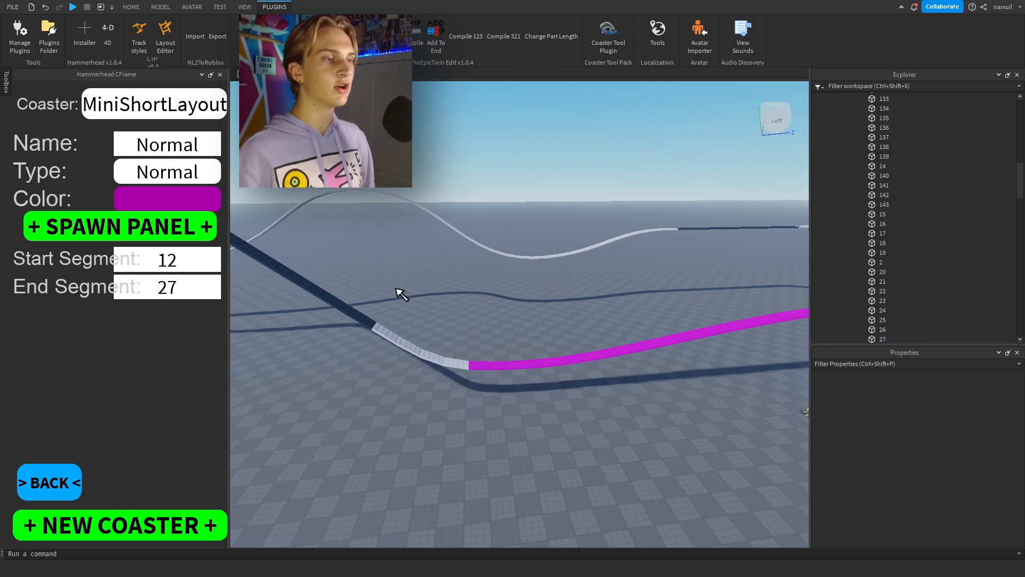
{"action": "left_click", "coordinate": [50, 483]}
{"action": "left_click", "coordinate": [179, 140]}
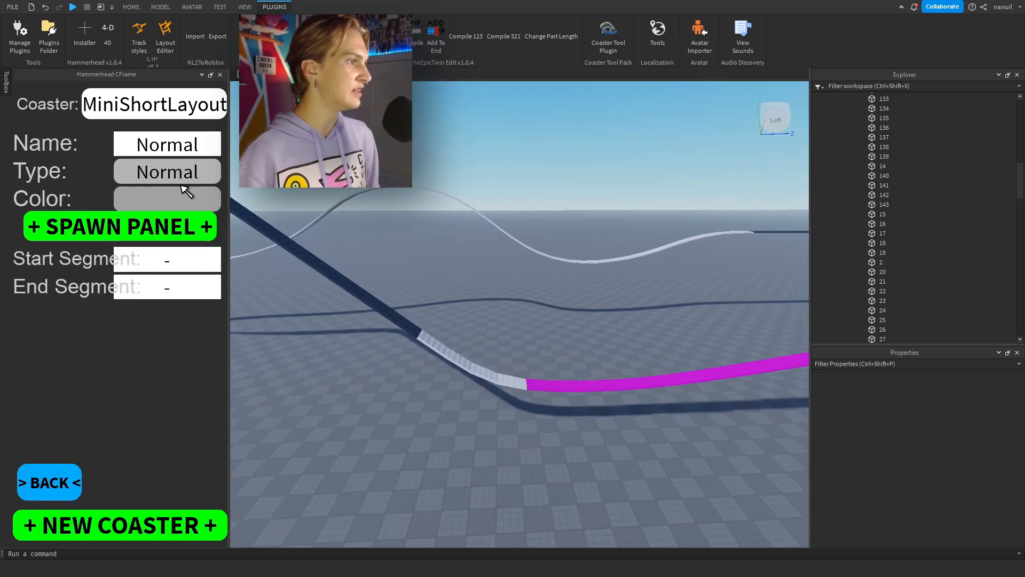
{"action": "left_click", "coordinate": [172, 147]}
{"action": "type", "text": "Chainlift"}
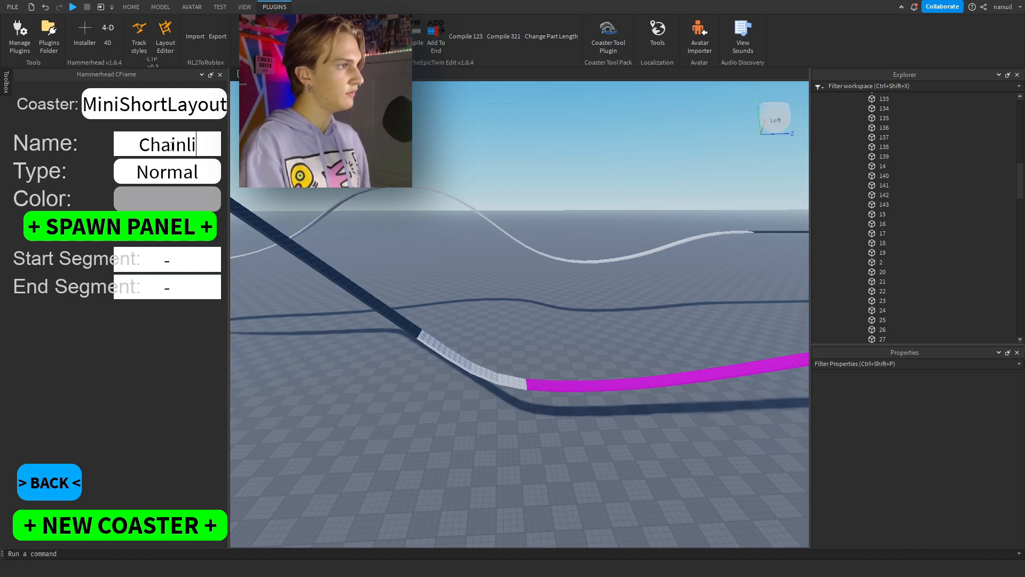
{"action": "left_click", "coordinate": [164, 171]}
{"action": "left_click", "coordinate": [170, 254]}
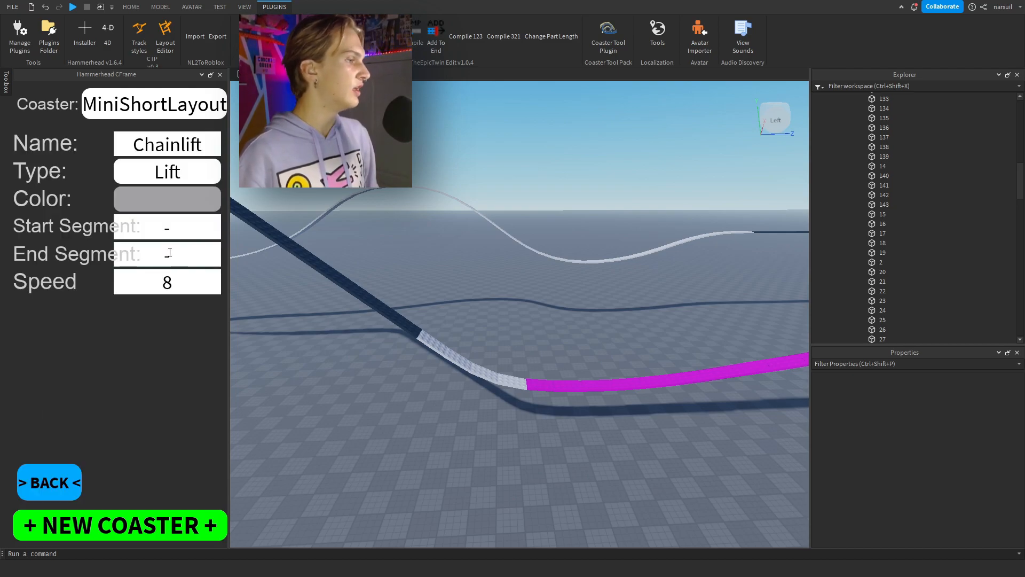
Set the Chainlift zone's start segment to 28, directly after the magenta track, and its end segment to 51, past the crest.
{"action": "left_click", "coordinate": [514, 379]}
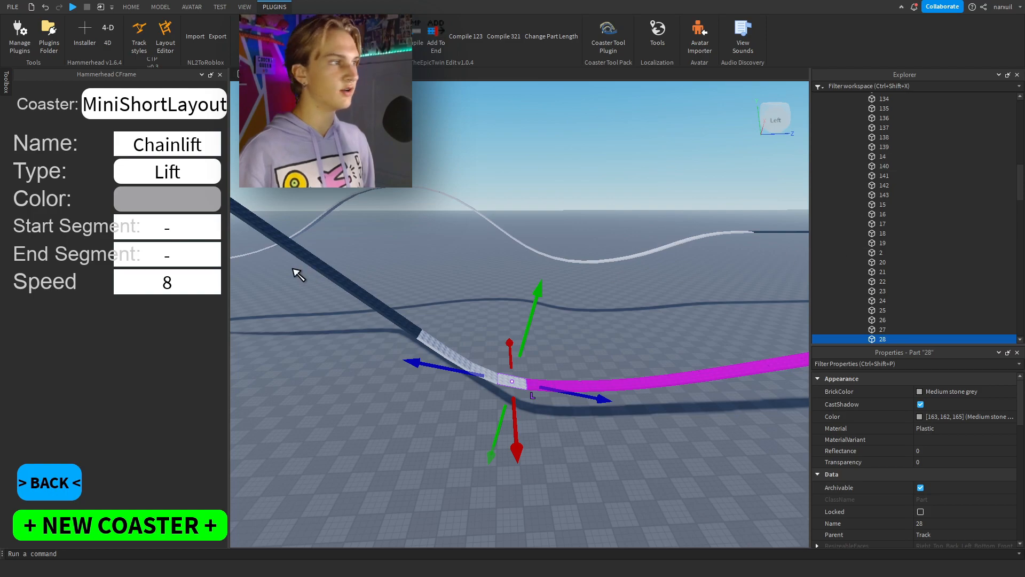
{"action": "left_click", "coordinate": [149, 221]}
{"action": "type", "text": "28"}
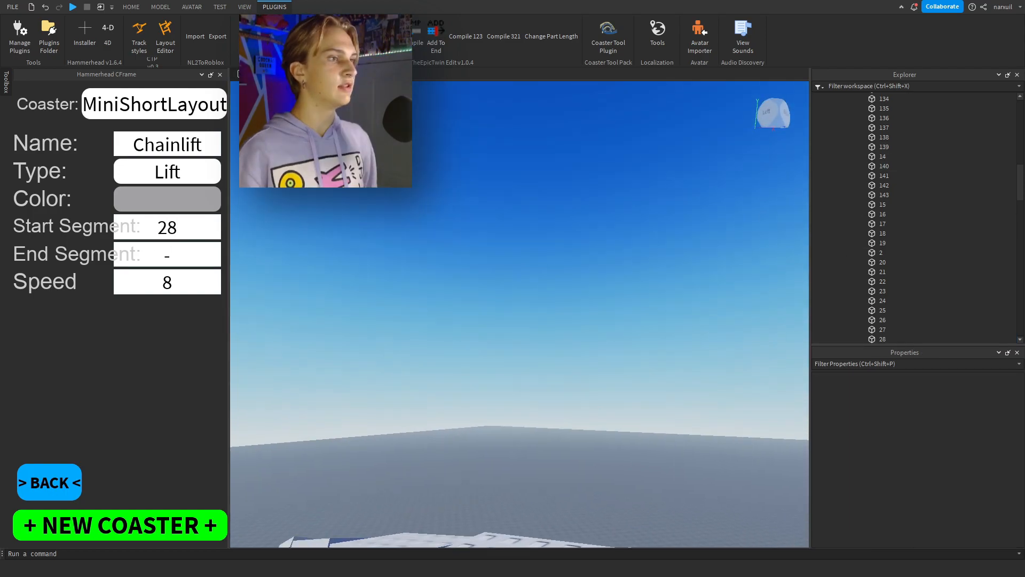
{"action": "right_click_drag", "start_coordinate": [487, 230], "coordinate": [487, 289]}
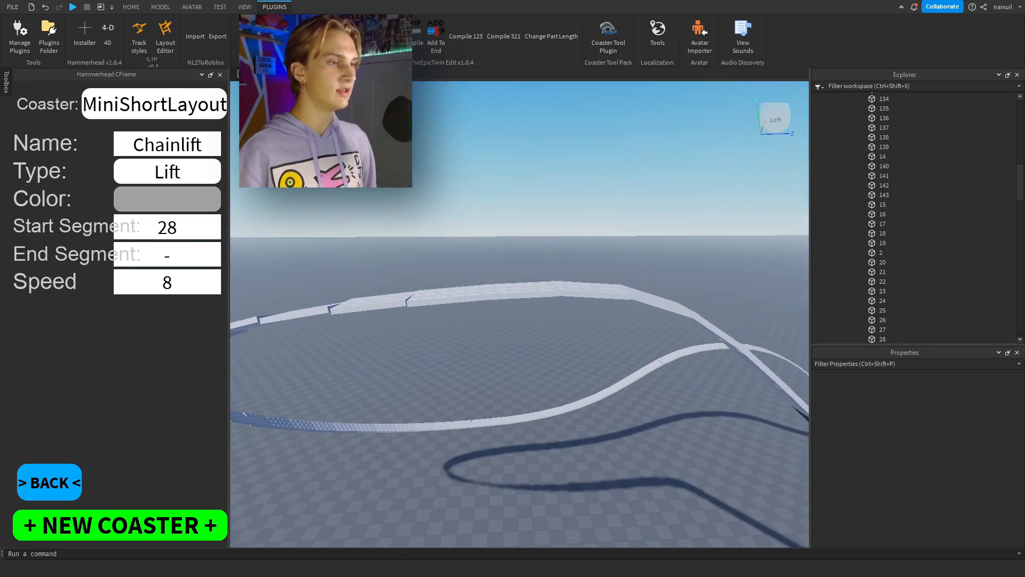
{"action": "left_click", "coordinate": [484, 291]}
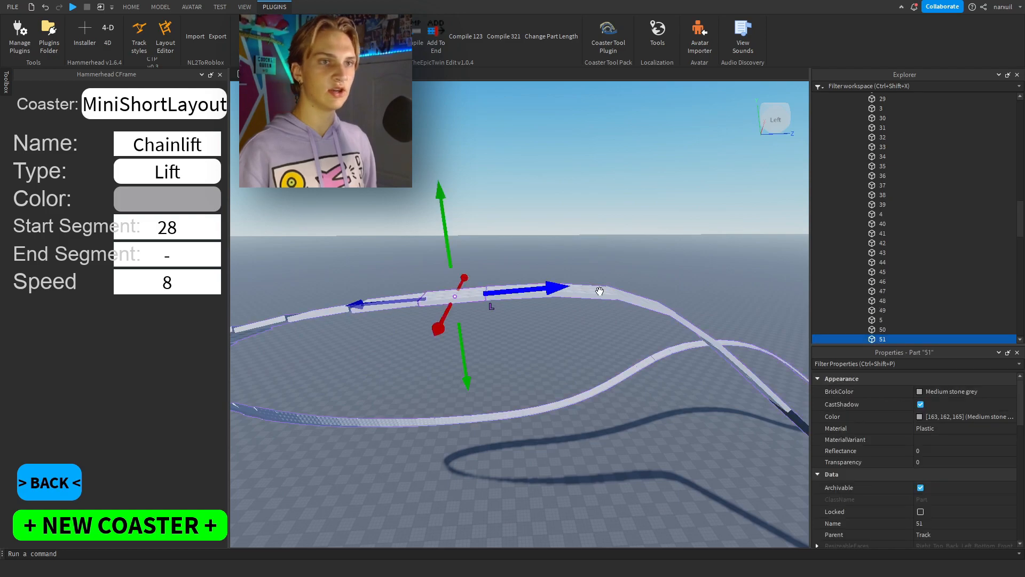
{"action": "left_click", "coordinate": [173, 252]}
{"action": "type", "text": "51"}
Set the Chainlift zone's color to light green and apply end segment 51 again to recolor the lift track.
{"action": "left_click", "coordinate": [189, 199]}
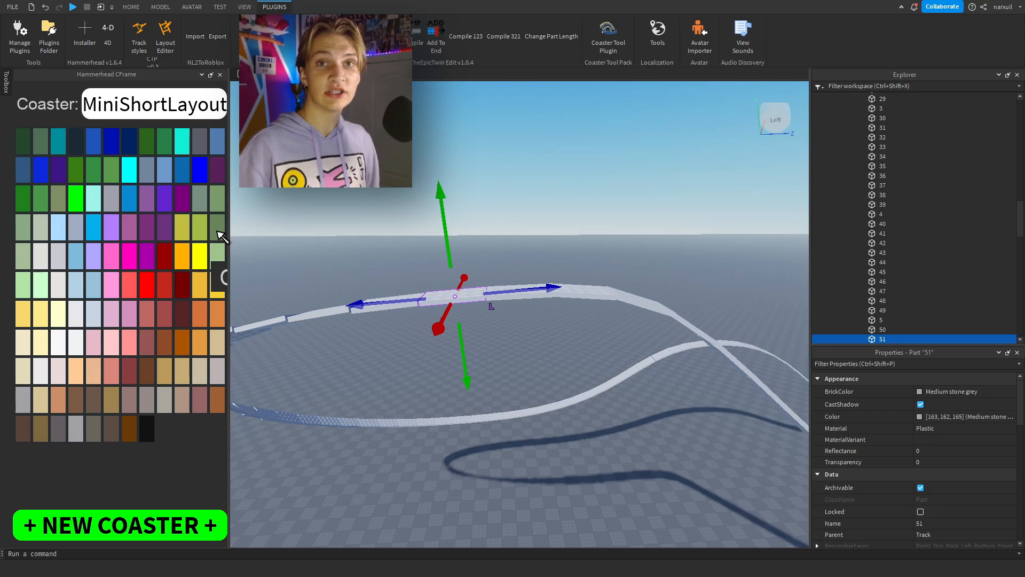
{"action": "left_click", "coordinate": [217, 229]}
{"action": "left_click", "coordinate": [191, 256]}
{"action": "type", "text": "51"}
{"action": "right_click_drag", "start_coordinate": [504, 191], "coordinate": [627, 340]}
{"action": "left_click", "coordinate": [596, 310]}
{"action": "key", "text": "a"}
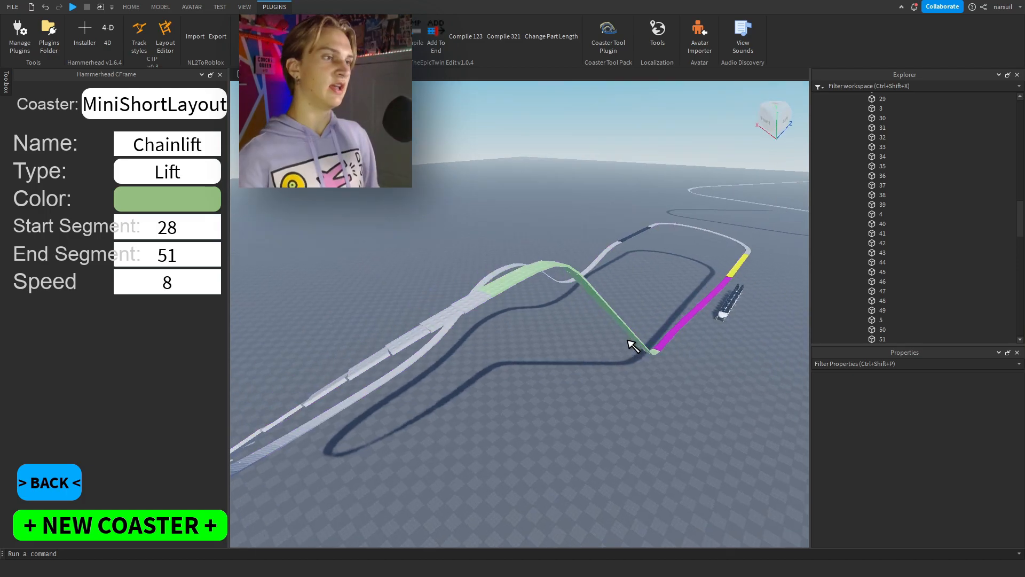
Return to the zone list and add a Normal zone named Normal2 with a pale turquoise color.
{"action": "left_click", "coordinate": [49, 482]}
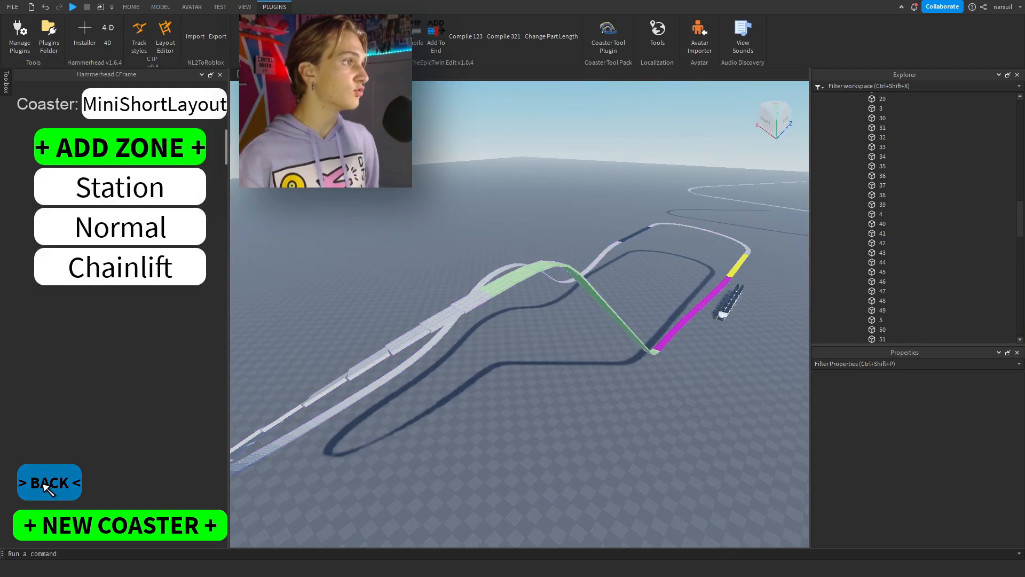
{"action": "left_click", "coordinate": [127, 143]}
{"action": "left_click", "coordinate": [171, 144]}
{"action": "type", "text": "Normal2"}
{"action": "left_click", "coordinate": [163, 201]}
{"action": "left_click", "coordinate": [87, 210]}
Set the Normal2 zone's start segment to 52 and its end segment to 112, directly before the dark brake track.
{"action": "left_click", "coordinate": [484, 295]}
{"action": "left_click", "coordinate": [155, 226]}
{"action": "type", "text": "52"}
{"action": "left_click", "coordinate": [446, 212]}
{"action": "key", "text": "w"}
{"action": "right_click_drag", "start_coordinate": [446, 213], "coordinate": [444, 216]}
{"action": "left_click", "coordinate": [553, 260]}
{"action": "left_click", "coordinate": [172, 249]}
{"action": "type", "text": "112"}
{"action": "left_click", "coordinate": [623, 165]}
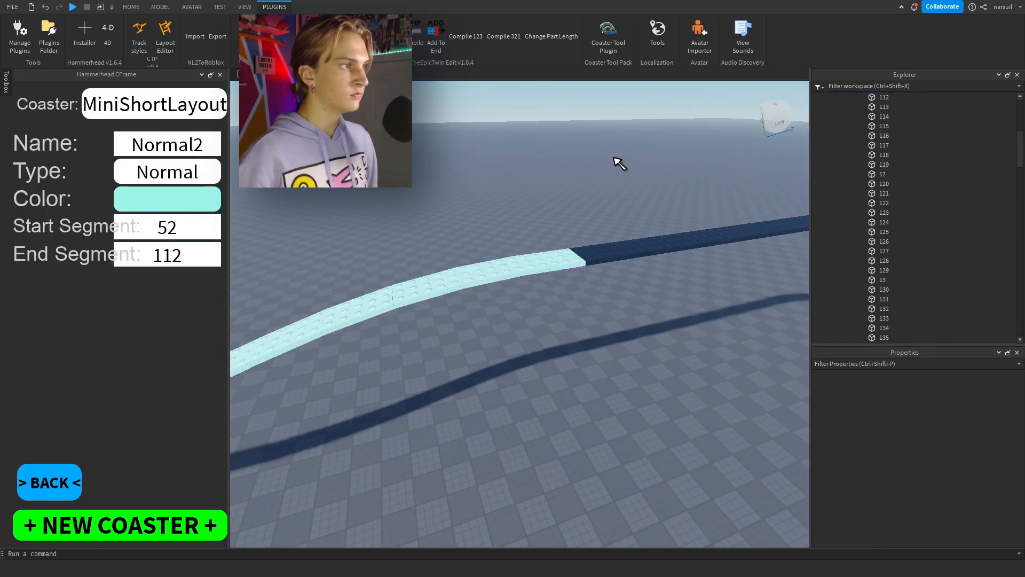
Return to the zone list and add a zone of type Brakes for the dark straight track.
{"action": "right_click_drag", "start_coordinate": [622, 165], "coordinate": [547, 142]}
{"action": "key", "text": "d"}
{"action": "key", "text": "s"}
{"action": "key", "text": "d"}
{"action": "key", "text": "s"}
{"action": "key", "text": "a"}
{"action": "right_click_drag", "start_coordinate": [511, 441], "coordinate": [511, 441]}
{"action": "key", "text": "w"}
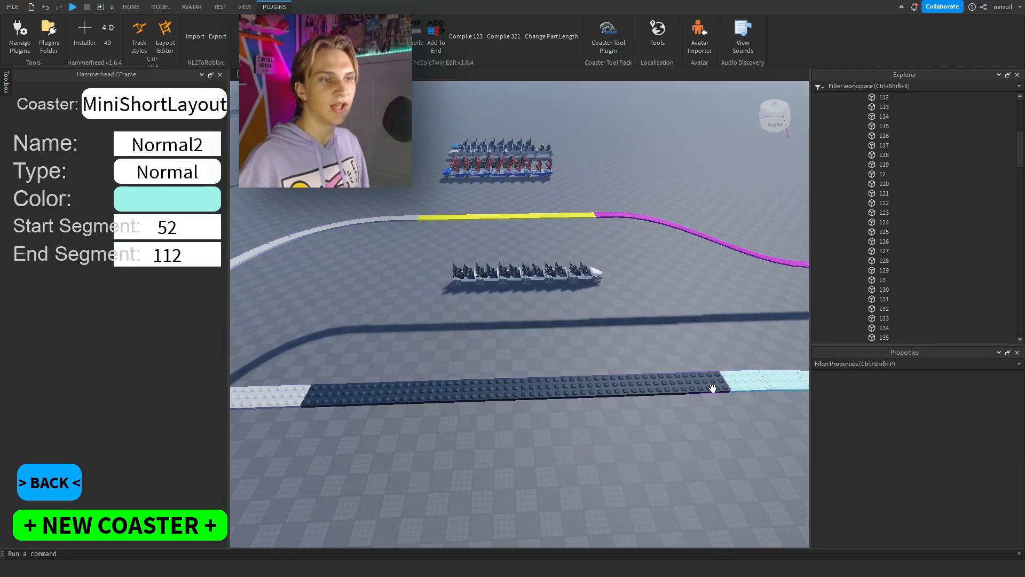
{"action": "left_click", "coordinate": [60, 473]}
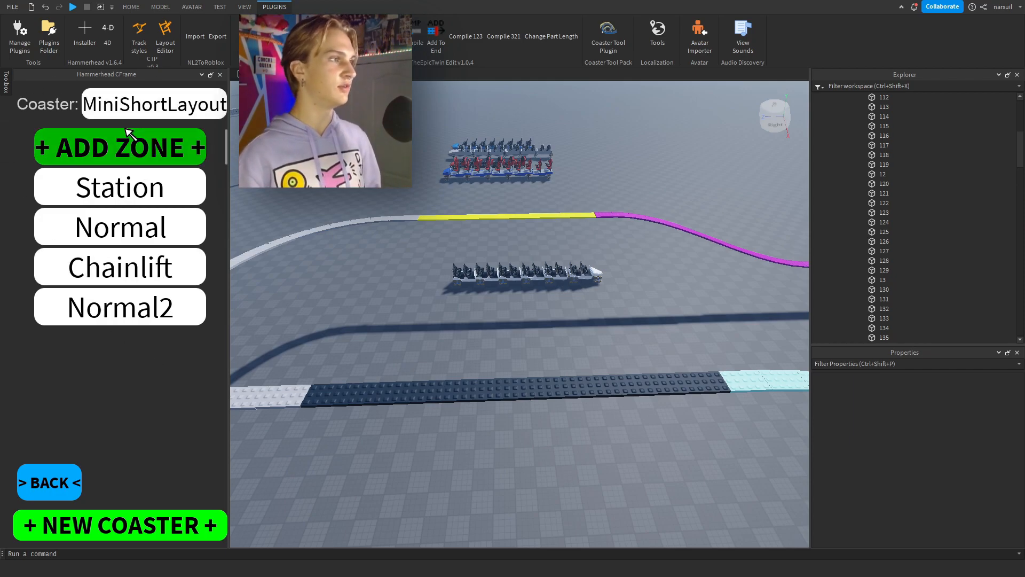
{"action": "left_click", "coordinate": [128, 227]}
{"action": "left_click", "coordinate": [165, 173]}
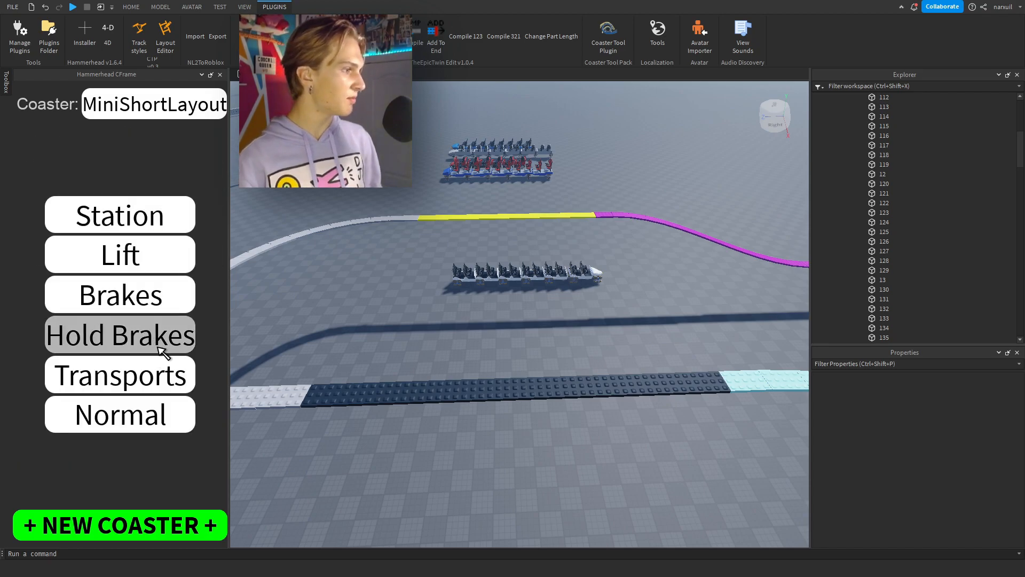
{"action": "left_click", "coordinate": [149, 297]}
Name the new zone Brakes and set its start segment to 113, directly after the turquoise track.
{"action": "left_click", "coordinate": [153, 148]}
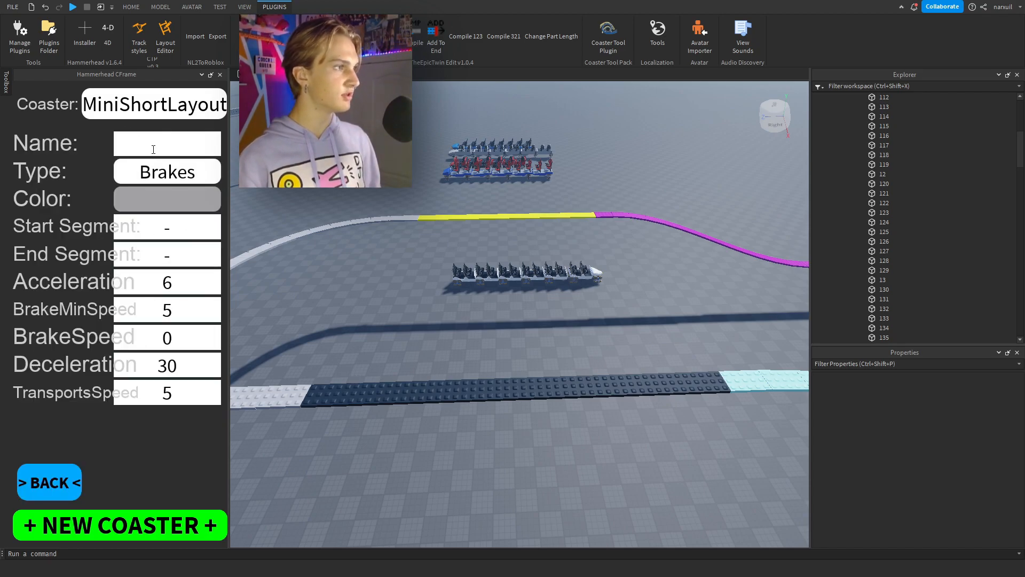
{"action": "type", "text": "brakes"}
{"action": "key", "text": "BackSpace"}
{"action": "key", "text": "BackSpace"}
{"action": "key", "text": "BackSpace"}
{"action": "key", "text": "BackSpace"}
{"action": "key", "text": "BackSpace"}
{"action": "key", "text": "BackSpace"}
{"action": "type", "text": "Brakesd"}
{"action": "left_click", "coordinate": [661, 383]}
{"action": "left_click", "coordinate": [169, 231]}
{"action": "type", "text": "113"}
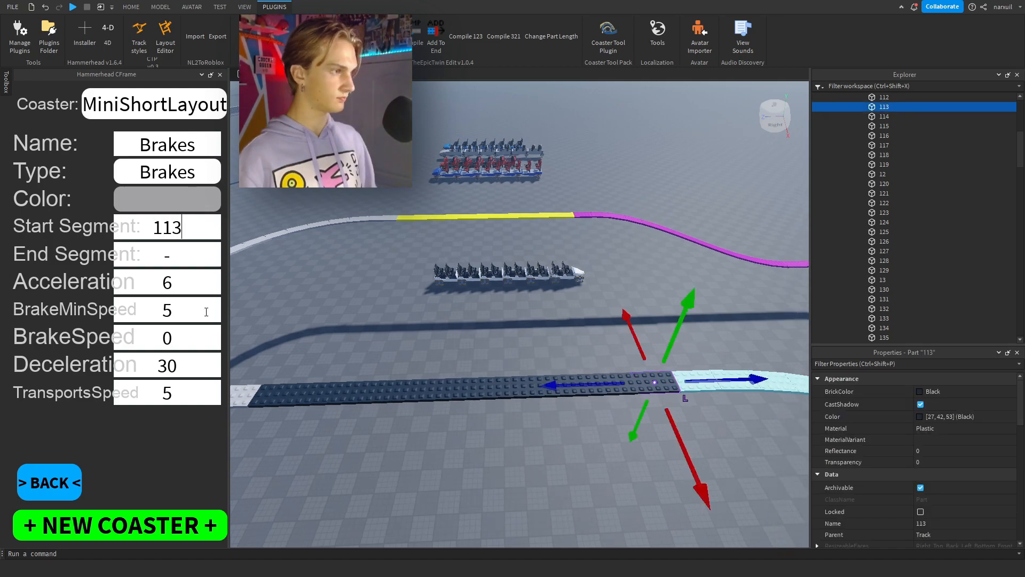
Set the Brakes zone's end segment to 122, the last dark segment, and its color to bright red.
{"action": "left_click", "coordinate": [280, 394]}
{"action": "left_click", "coordinate": [172, 254]}
{"action": "type", "text": "122"}
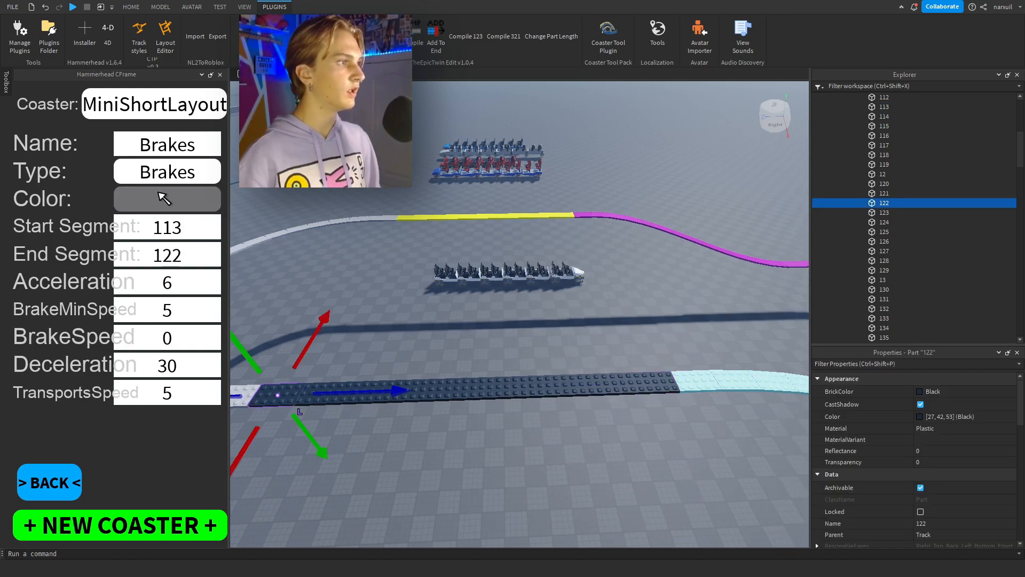
{"action": "left_click", "coordinate": [167, 199]}
{"action": "left_click", "coordinate": [166, 280]}
{"action": "left_click", "coordinate": [187, 263]}
{"action": "type", "text": "122"}
{"action": "key", "text": "Return"}
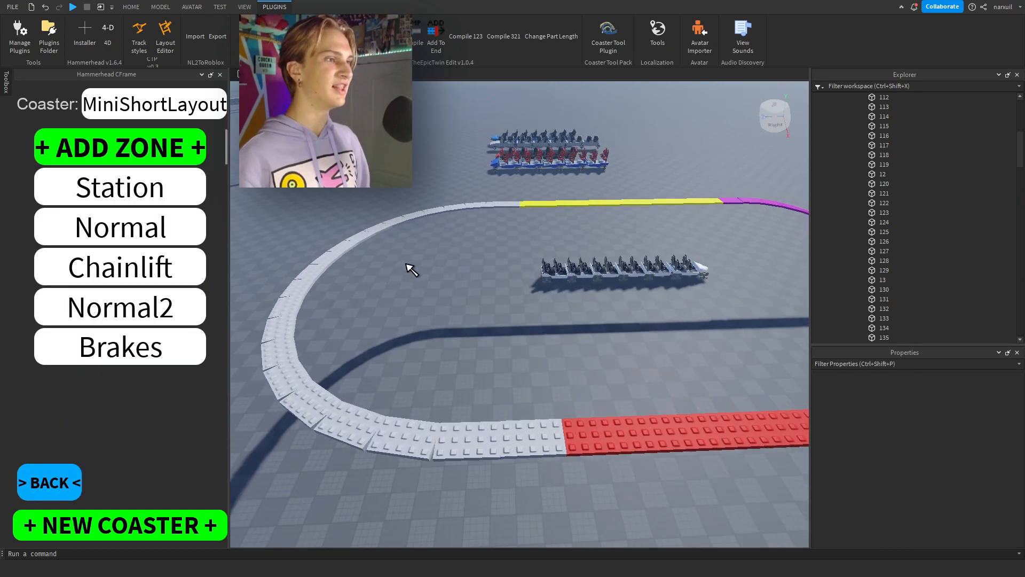
Return to the zone list and add a zone of type Transports for the curve after the red brakes.
{"action": "key", "text": "w"}
{"action": "right_click_drag", "start_coordinate": [405, 264], "coordinate": [406, 264]}
{"action": "key", "text": "s"}
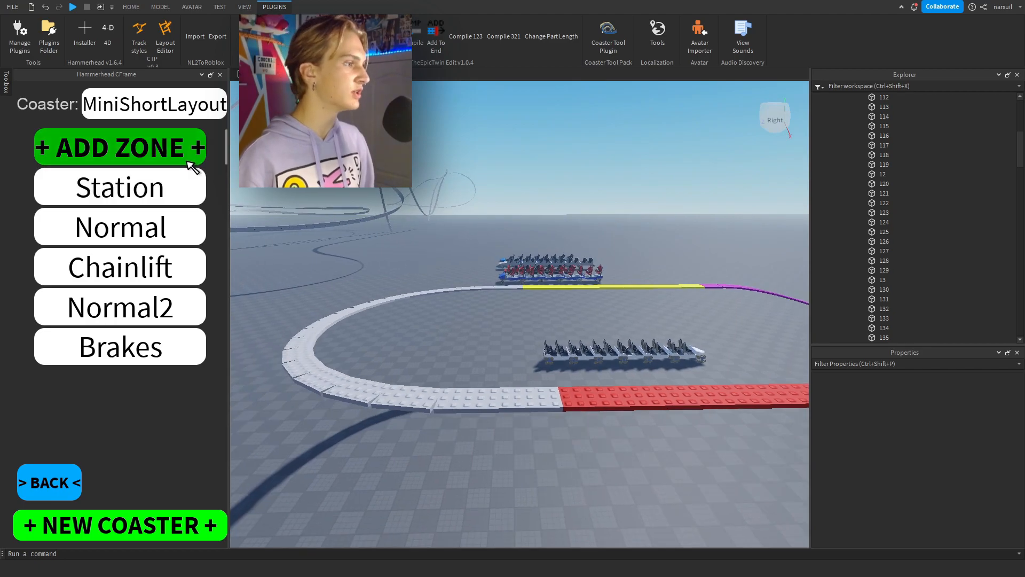
{"action": "left_click", "coordinate": [195, 161]}
{"action": "left_click", "coordinate": [200, 171]}
{"action": "left_click", "coordinate": [149, 373]}
Name the new zone Transport and set its color to Pastel brown.
{"action": "right_click_drag", "start_coordinate": [425, 268], "coordinate": [400, 269]}
{"action": "key", "text": "s"}
{"action": "left_click", "coordinate": [147, 138]}
{"action": "type", "text": "Transport"}
{"action": "left_click", "coordinate": [201, 198]}
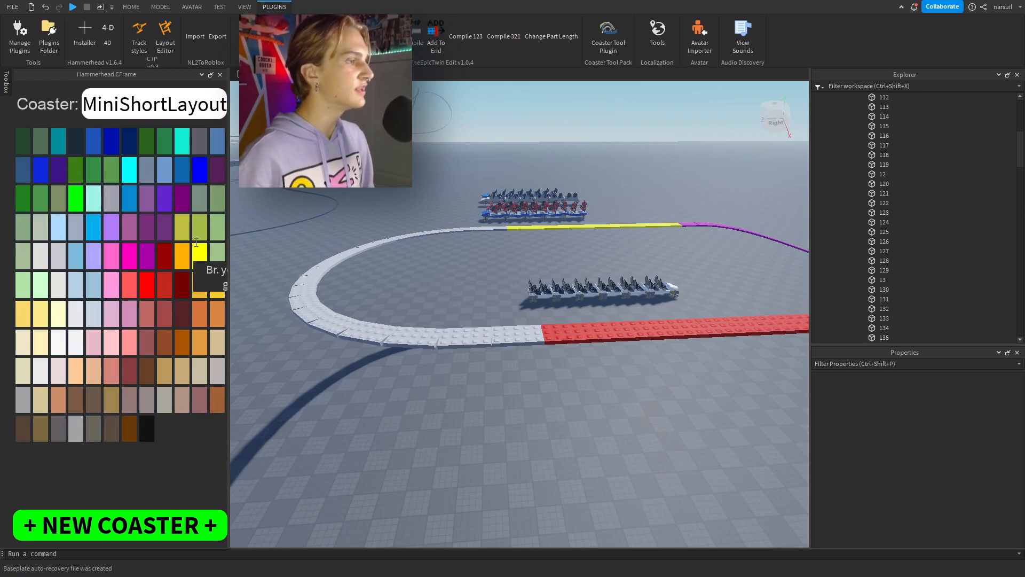
{"action": "left_click", "coordinate": [218, 253]}
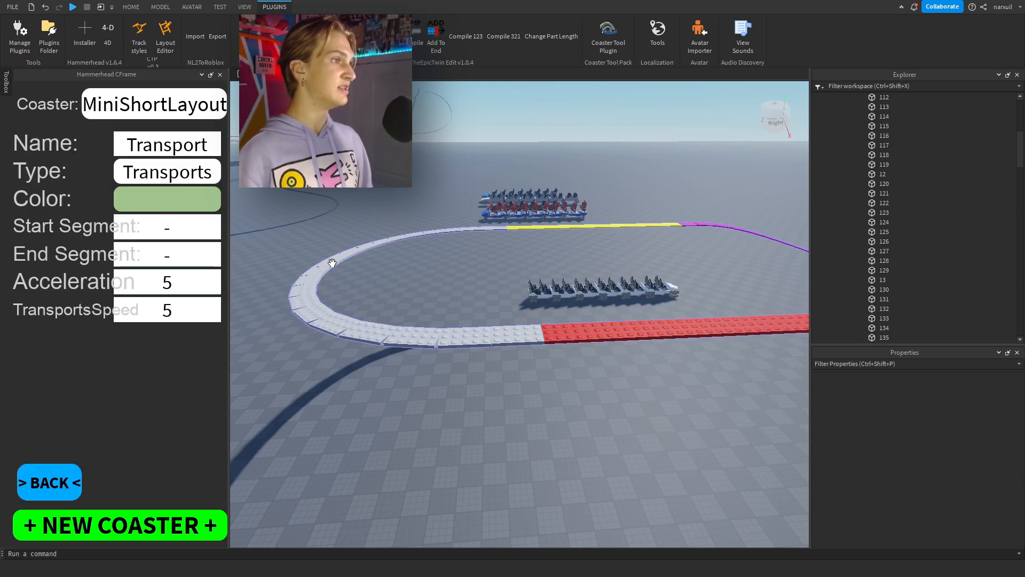
{"action": "left_click", "coordinate": [121, 190]}
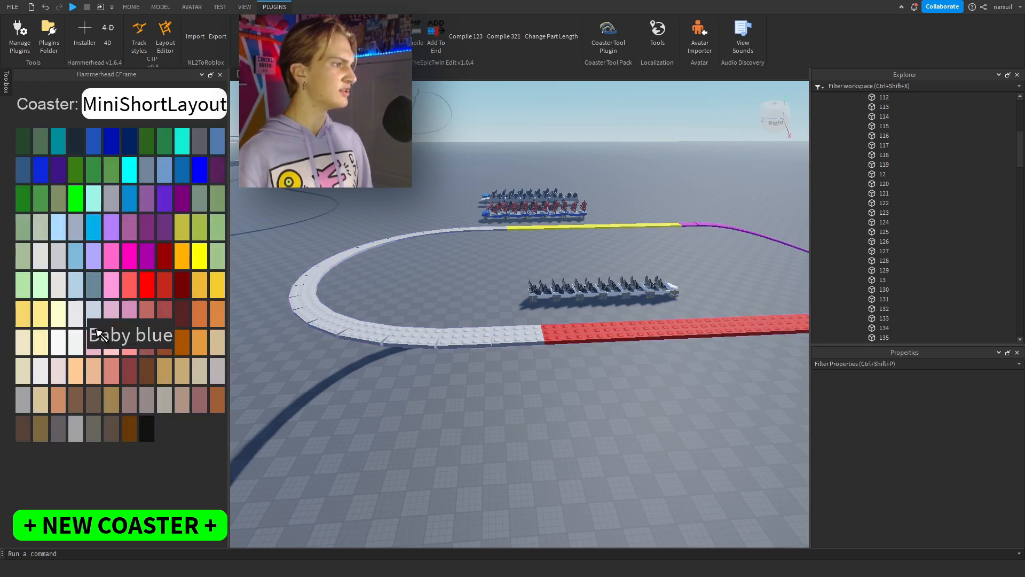
{"action": "left_click", "coordinate": [80, 366]}
Set the Transport zone's start segment to 123, directly after the brakes, and its end segment to 1, directly before the station.
{"action": "left_click", "coordinate": [515, 331]}
{"action": "key", "text": "w"}
{"action": "right_click_drag", "start_coordinate": [508, 300], "coordinate": [497, 238]}
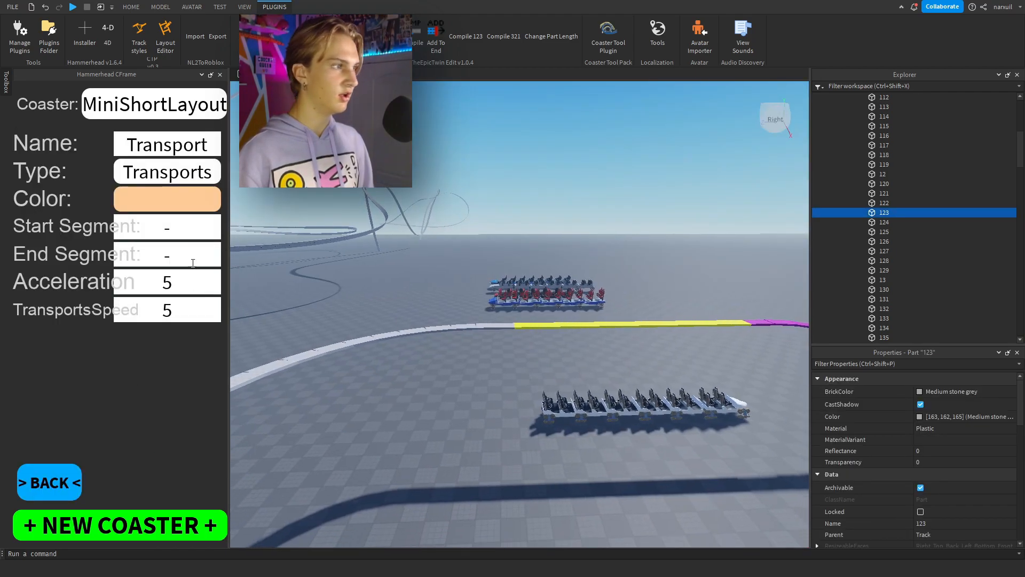
{"action": "left_click", "coordinate": [185, 221]}
{"action": "type", "text": "123"}
{"action": "left_click", "coordinate": [432, 381]}
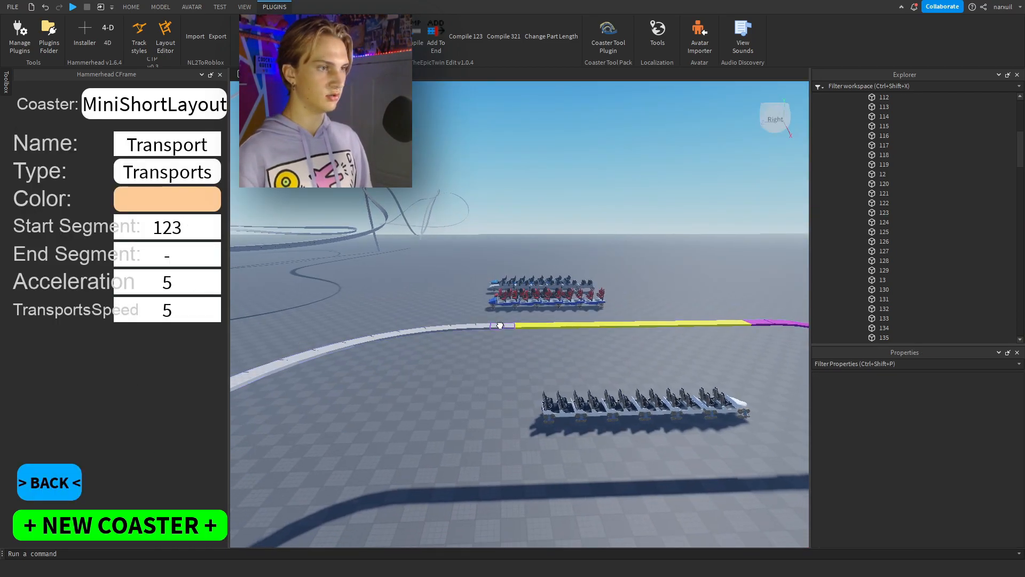
{"action": "left_click", "coordinate": [501, 325]}
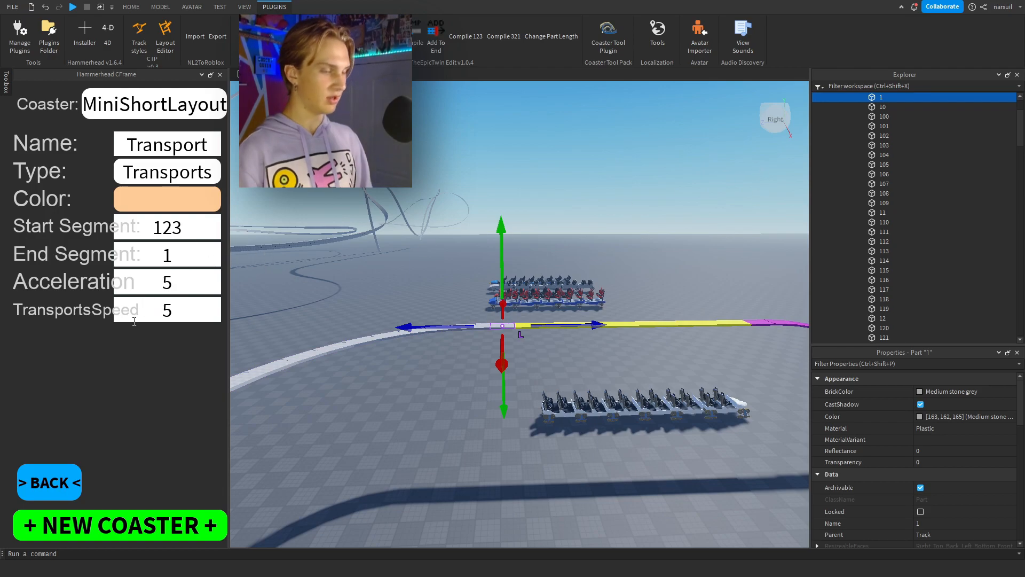
{"action": "key", "text": "Return"}
Leave the Transport zone's settings and the zone list to return to the main coaster settings.
{"action": "left_click", "coordinate": [400, 408]}
{"action": "key", "text": "w"}
{"action": "right_click_drag", "start_coordinate": [399, 408], "coordinate": [543, 352]}
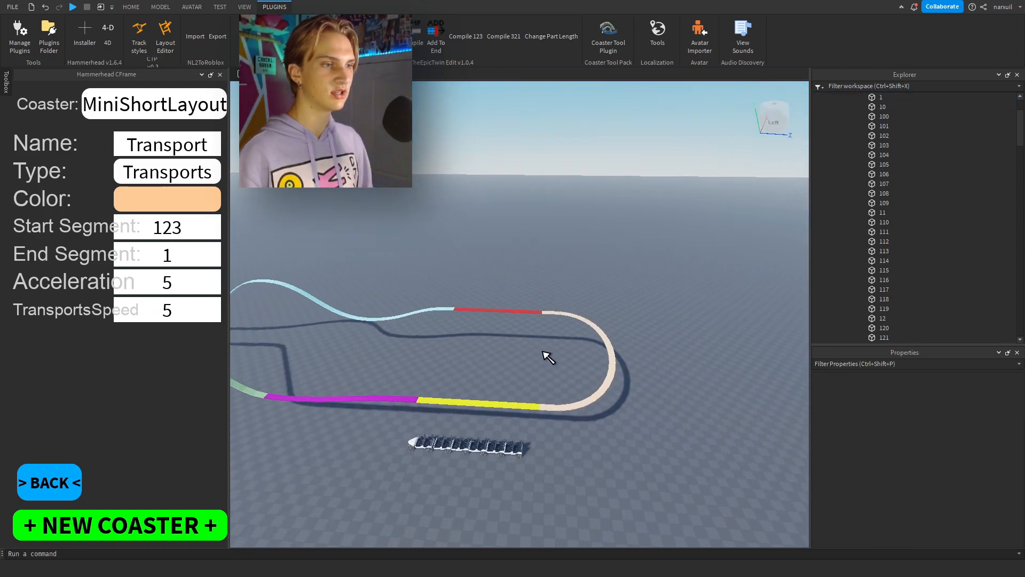
{"action": "scroll", "coordinate": [548, 359], "scroll_direction": "up", "scroll_amount": 3}
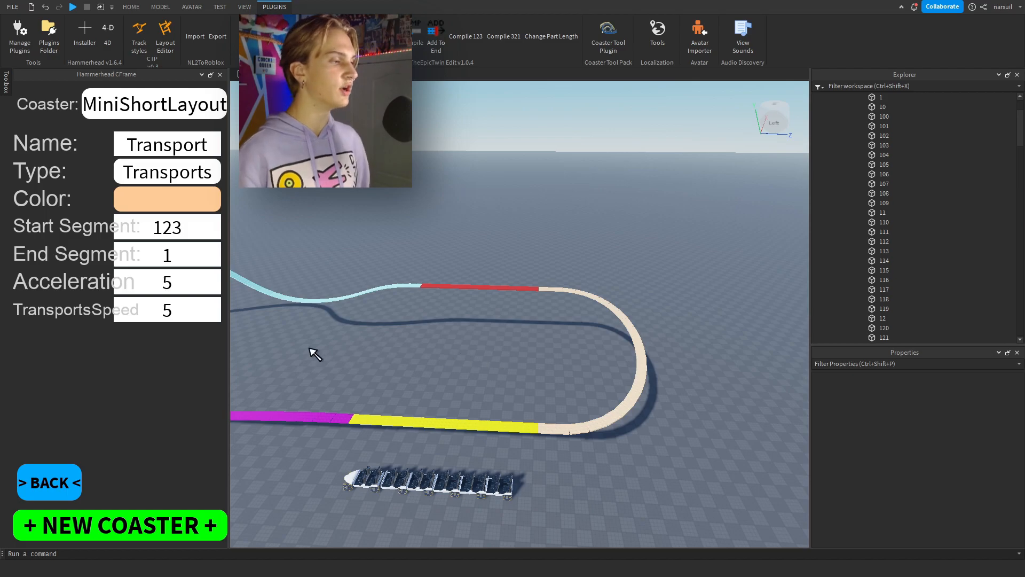
{"action": "left_click", "coordinate": [69, 469]}
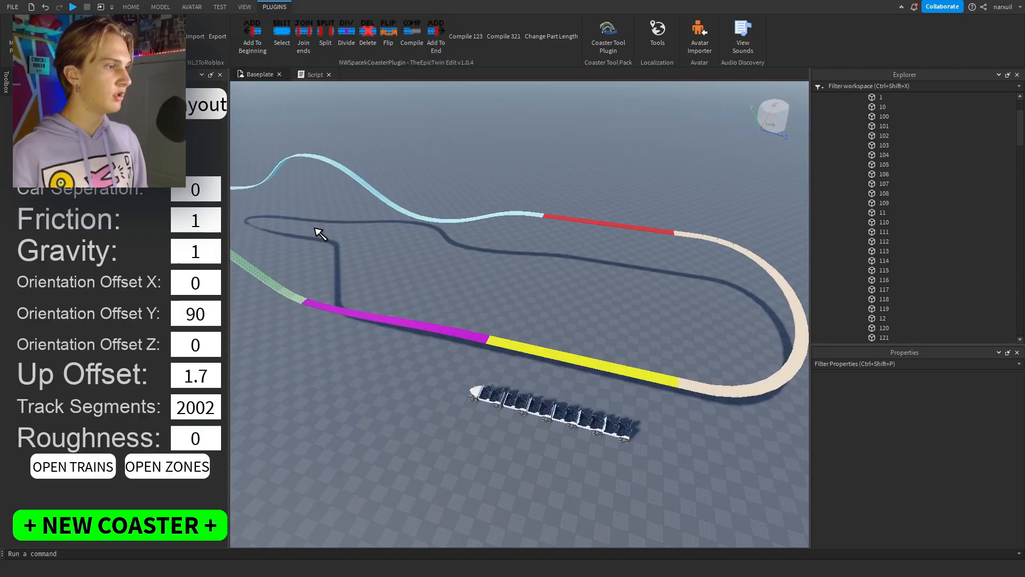
{"action": "right_click_drag", "start_coordinate": [314, 224], "coordinate": [314, 224]}
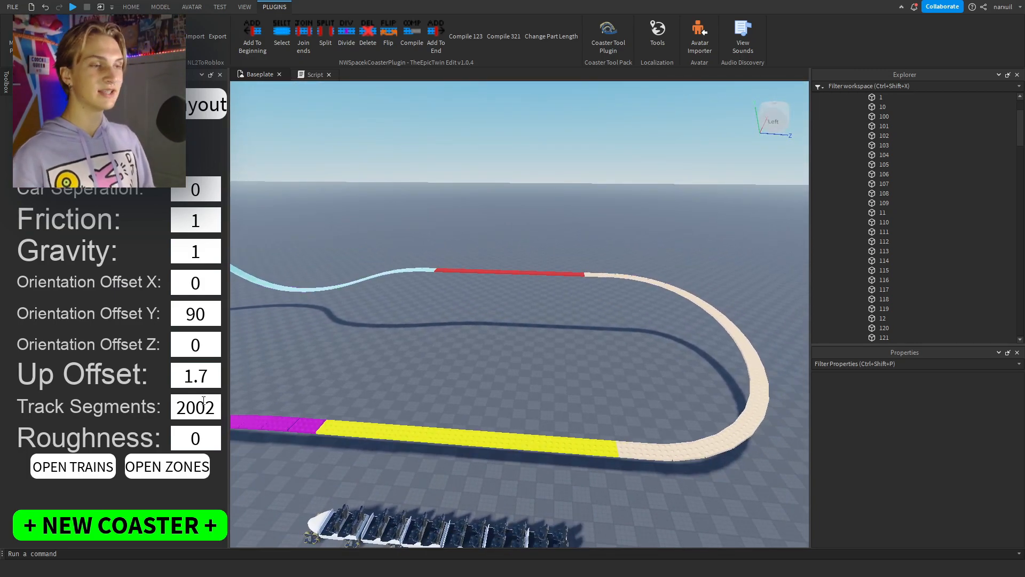
Select the track segment just before segment 1 at the station entrance and check its number in the part list.
{"action": "right_click_drag", "start_coordinate": [606, 405], "coordinate": [595, 439]}
{"action": "left_click", "coordinate": [587, 429]}
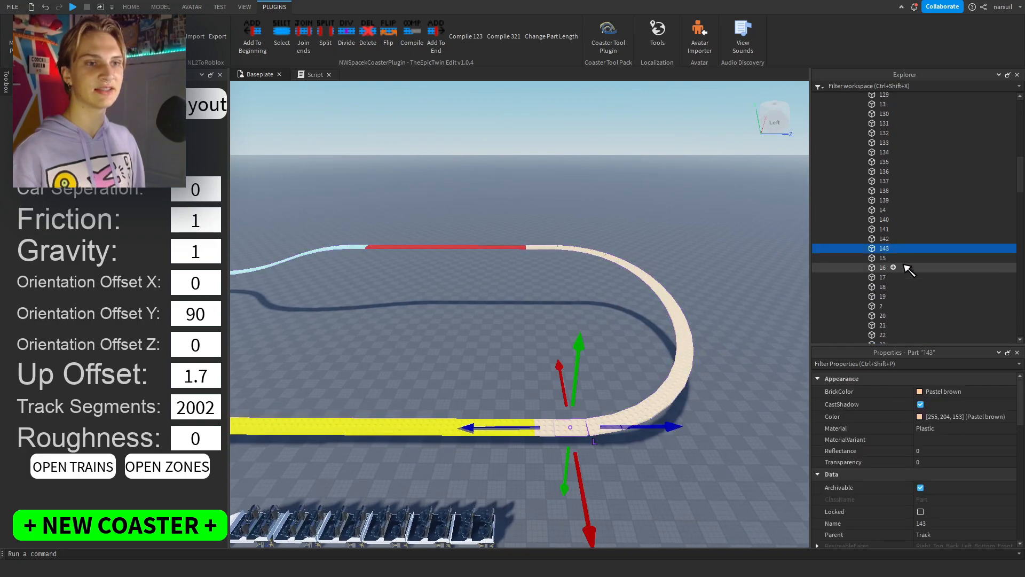
{"action": "scroll", "coordinate": [907, 270], "scroll_direction": "down", "scroll_amount": 2}
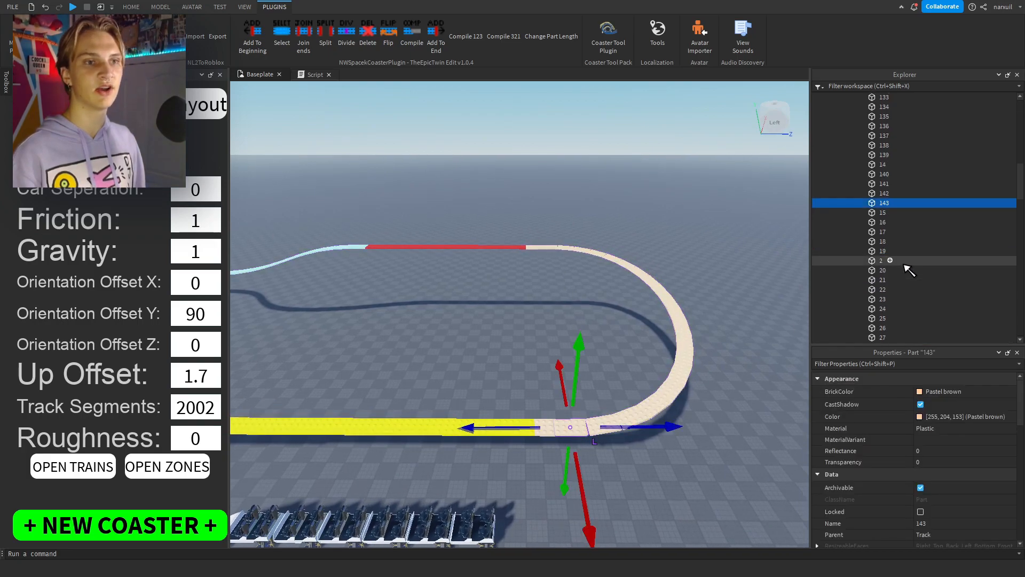
Deselect the track part, then set the coaster's Track Segments to 143 and its Roughness to 0.
{"action": "left_click", "coordinate": [608, 317]}
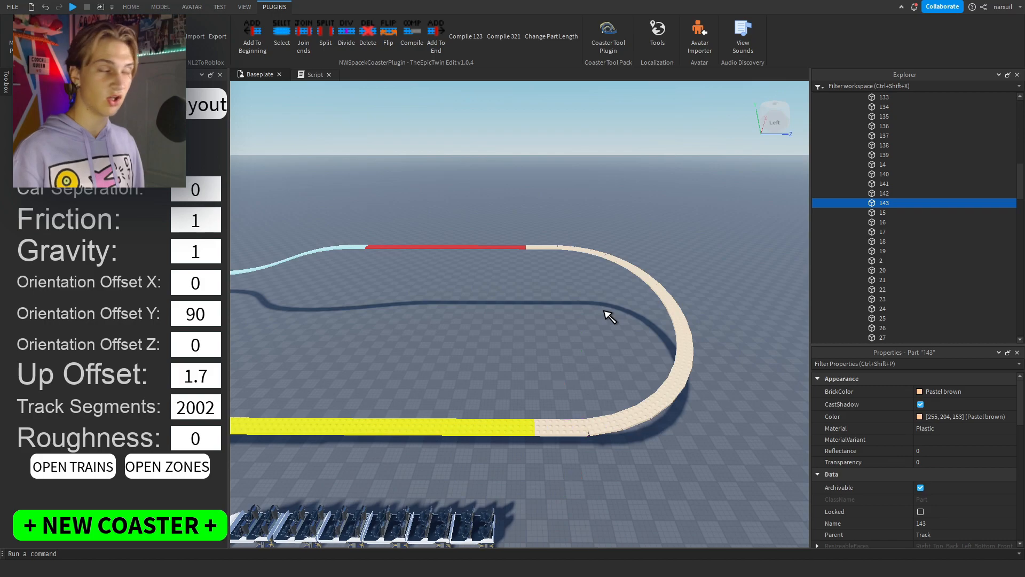
{"action": "left_click", "coordinate": [197, 408]}
{"action": "type", "text": "143"}
{"action": "right_click_drag", "start_coordinate": [352, 377], "coordinate": [323, 385]}
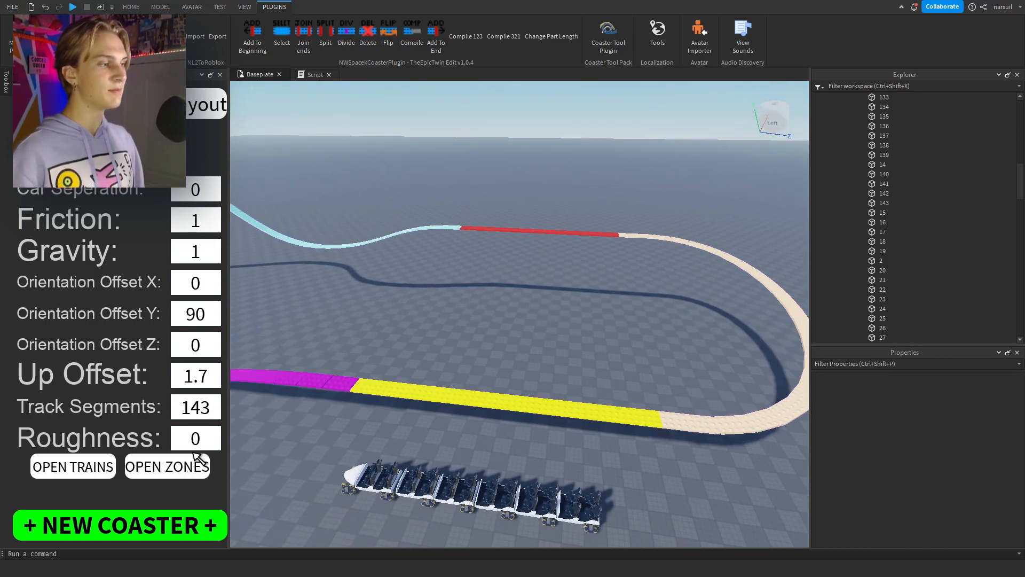
{"action": "type", "text": "0"}
{"action": "right_click_drag", "start_coordinate": [419, 314], "coordinate": [418, 315]}
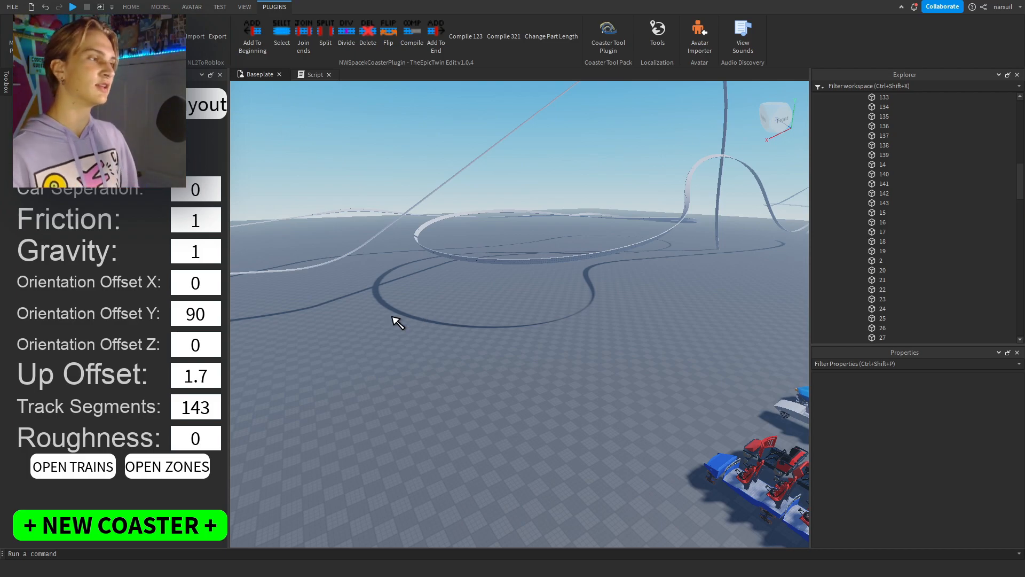
Try a Car Separation of 3 in the coaster settings and start a play test.
{"action": "left_click", "coordinate": [208, 187]}
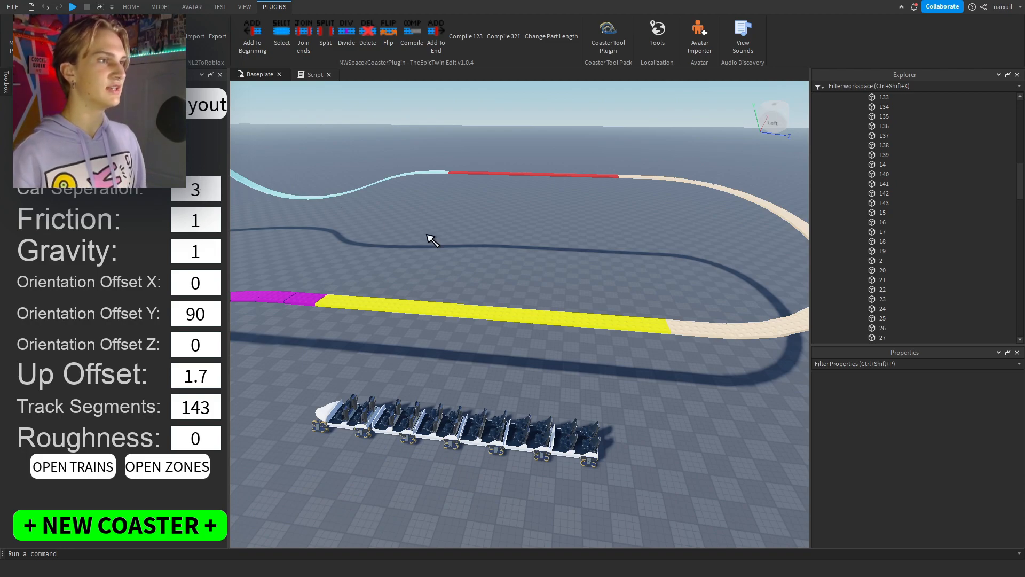
{"action": "right_click_drag", "start_coordinate": [427, 236], "coordinate": [430, 238]}
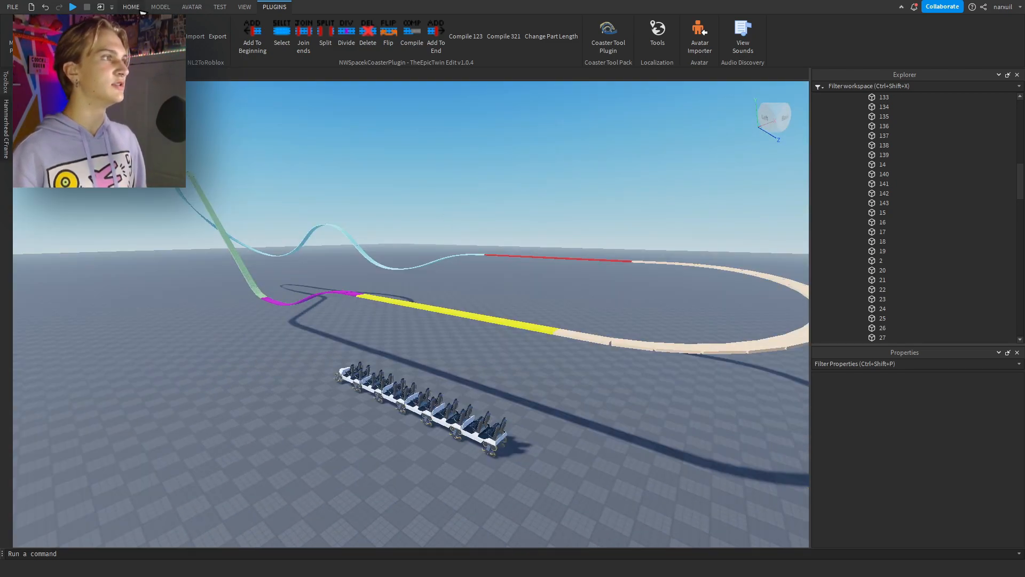
{"action": "left_click", "coordinate": [141, 9]}
{"action": "right_click_drag", "start_coordinate": [361, 88], "coordinate": [375, 98]}
{"action": "left_click", "coordinate": [513, 27]}
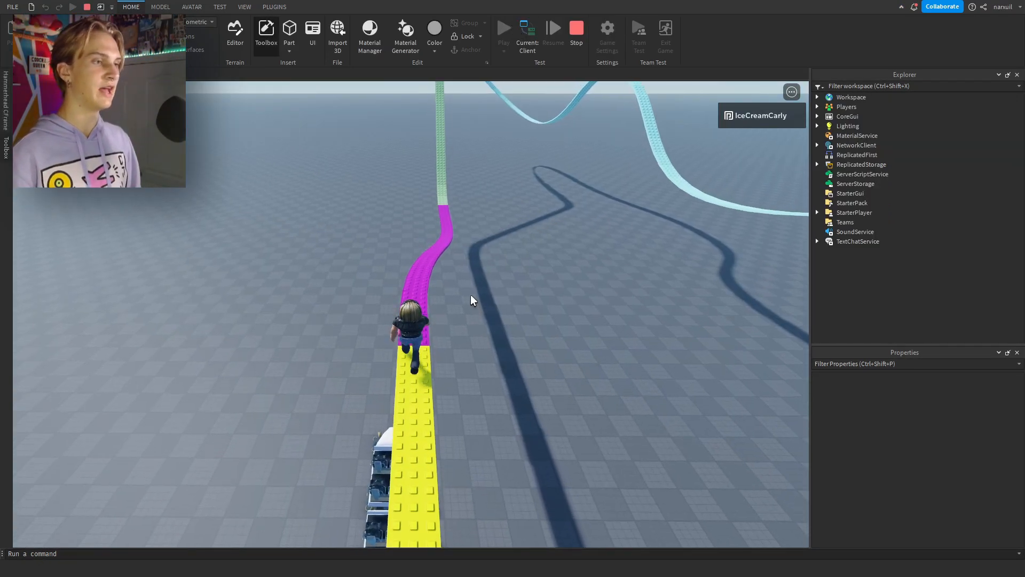
Move the avatar around the station and examine the spacing between the train's cars from several distances.
{"action": "scroll", "coordinate": [471, 296], "scroll_direction": "up", "scroll_amount": 2}
{"action": "key", "text": "w"}
{"action": "scroll", "coordinate": [470, 296], "scroll_direction": "down", "scroll_amount": 6}
{"action": "right_click_drag", "start_coordinate": [471, 295], "coordinate": [470, 295]}
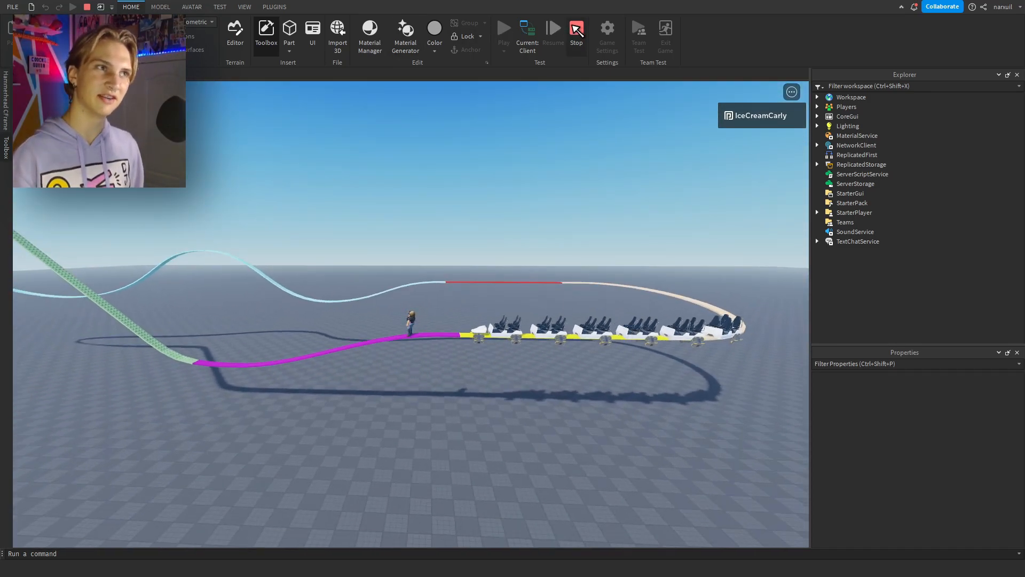
{"action": "right_click_drag", "start_coordinate": [505, 223], "coordinate": [505, 223]}
{"action": "key", "text": "a"}
{"action": "scroll", "coordinate": [505, 224], "scroll_direction": "up", "scroll_amount": 3}
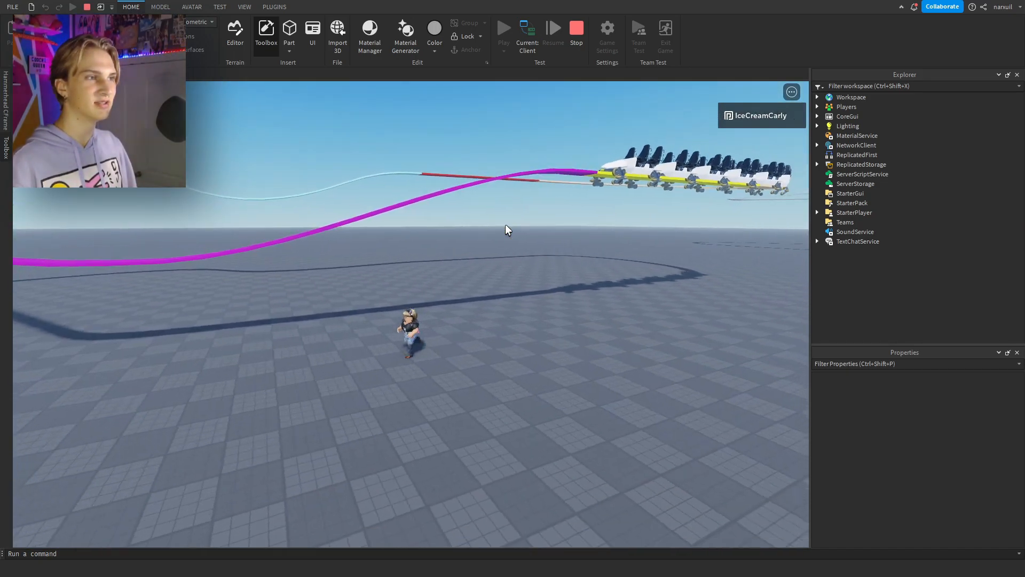
{"action": "scroll", "coordinate": [505, 223], "scroll_direction": "down", "scroll_amount": 4}
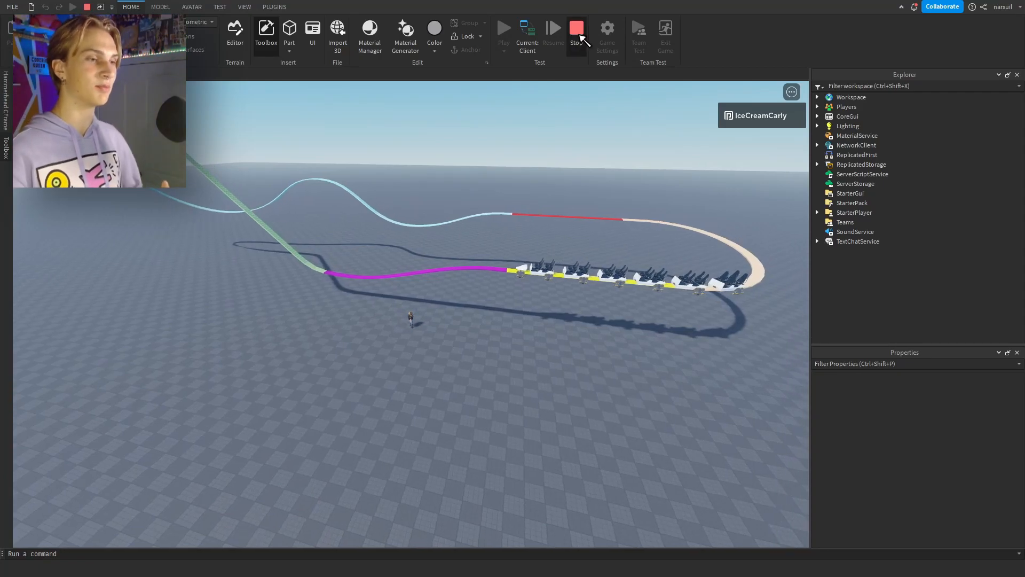
Stop the play test, set the Car Separation to 0 and run the coaster again.
{"action": "left_click", "coordinate": [581, 37]}
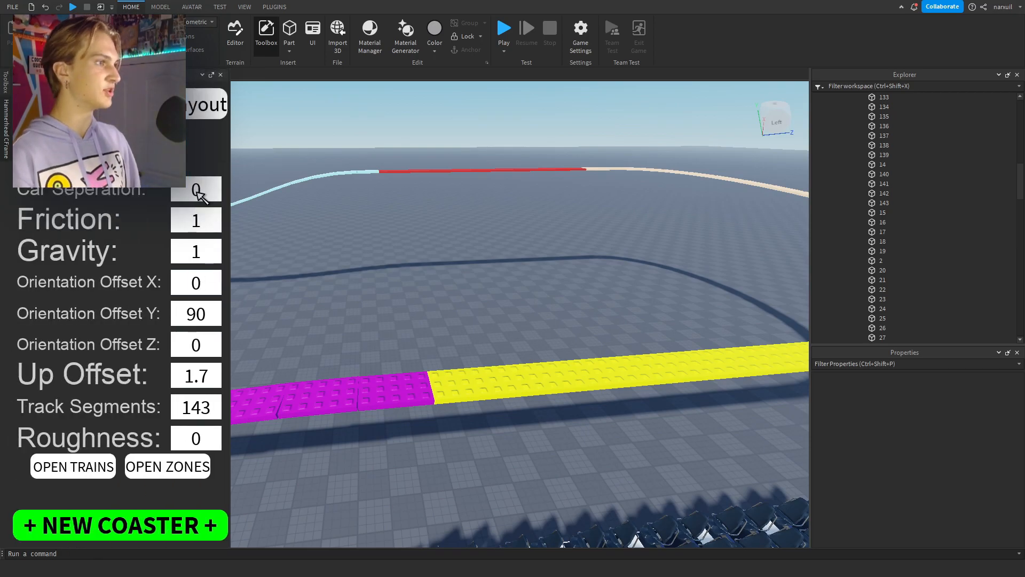
{"action": "left_click", "coordinate": [503, 29]}
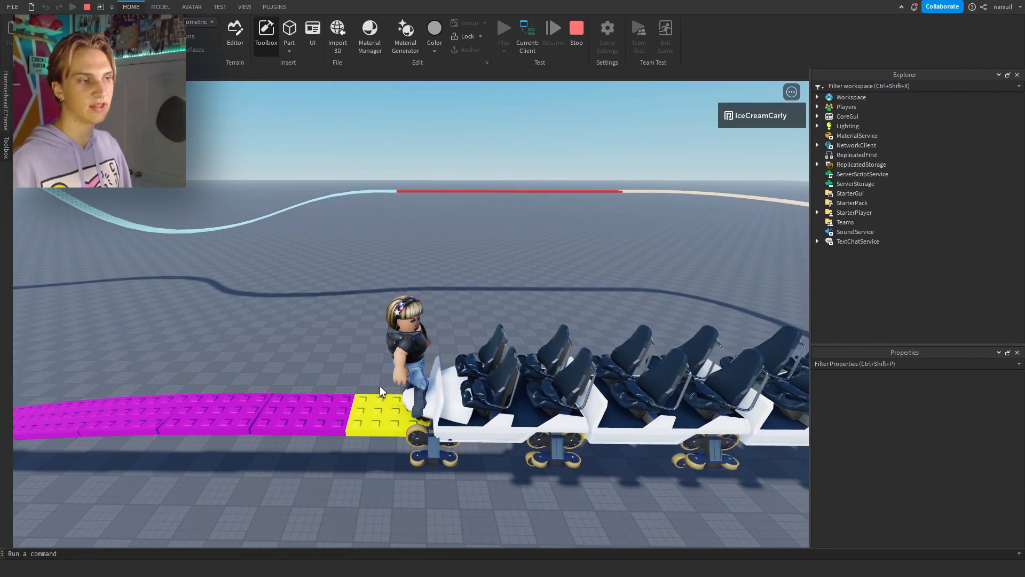
Walk the avatar onto the train at the station and seat it in the front car.
{"action": "key", "text": "d"}
{"action": "key", "text": "space"}
{"action": "right_click_drag", "start_coordinate": [514, 379], "coordinate": [514, 378]}
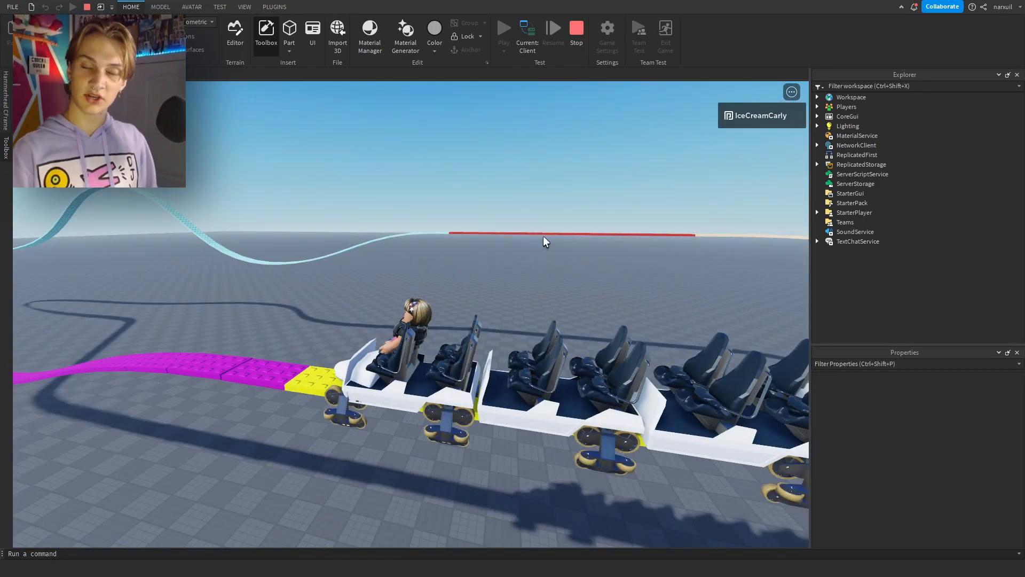
Examine the client and server logs in the developer console and close it again.
{"action": "key", "text": "F9"}
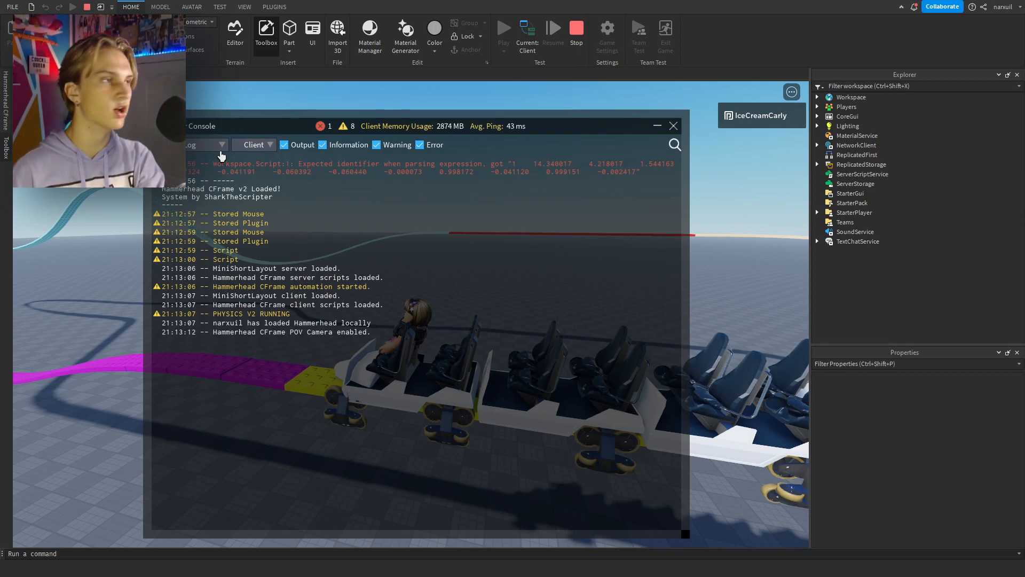
{"action": "left_click", "coordinate": [263, 146]}
{"action": "left_click", "coordinate": [267, 172]}
{"action": "left_click", "coordinate": [266, 145]}
{"action": "left_click", "coordinate": [272, 169]}
{"action": "left_click", "coordinate": [262, 145]}
{"action": "left_click", "coordinate": [269, 171]}
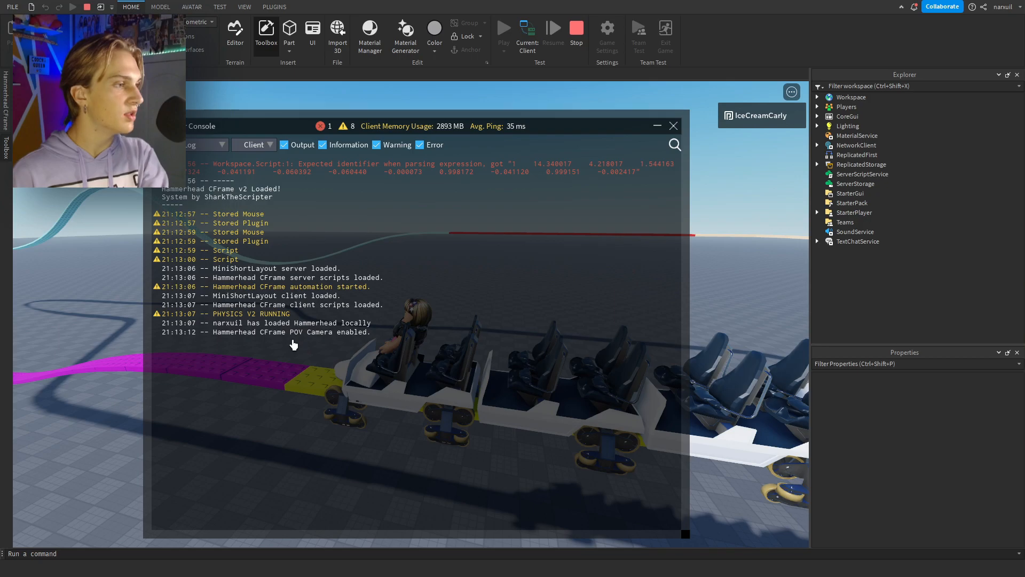
{"action": "left_click", "coordinate": [673, 126]}
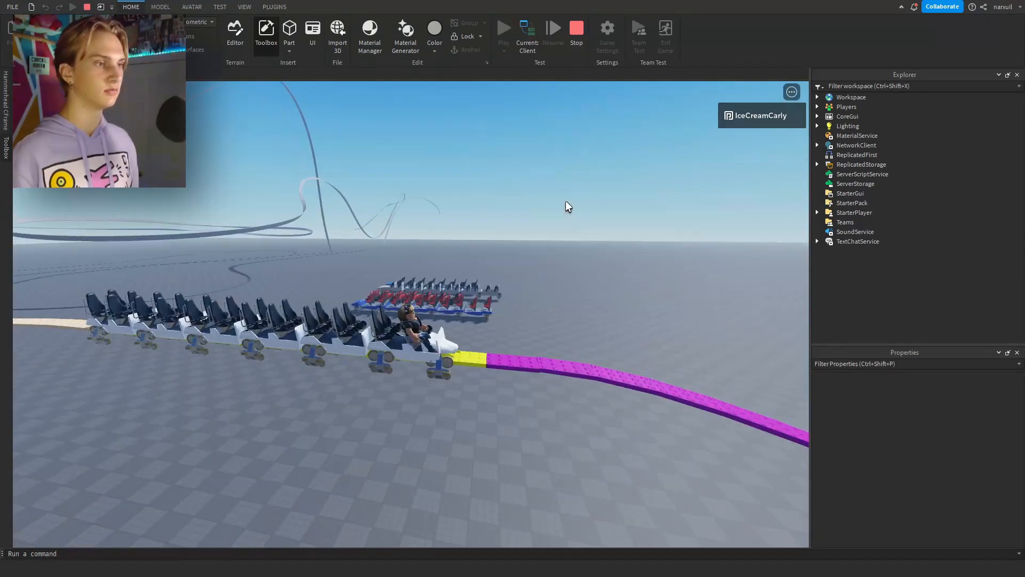
Look closely at the train with the seated avatar and end the play test.
{"action": "scroll", "coordinate": [565, 201], "scroll_direction": "up", "scroll_amount": 3}
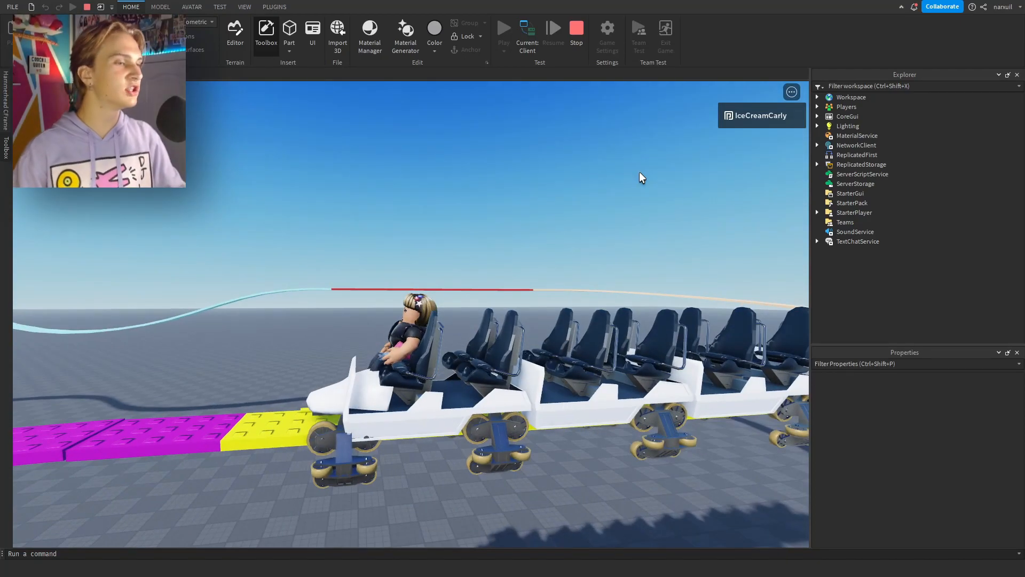
{"action": "key", "text": "Escape"}
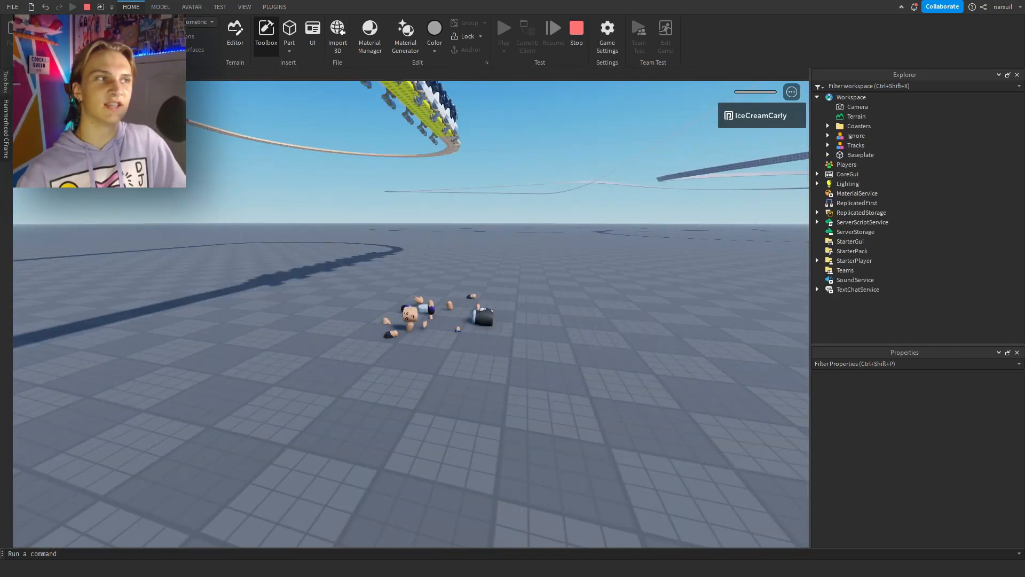
{"action": "key", "text": "shift+F5"}
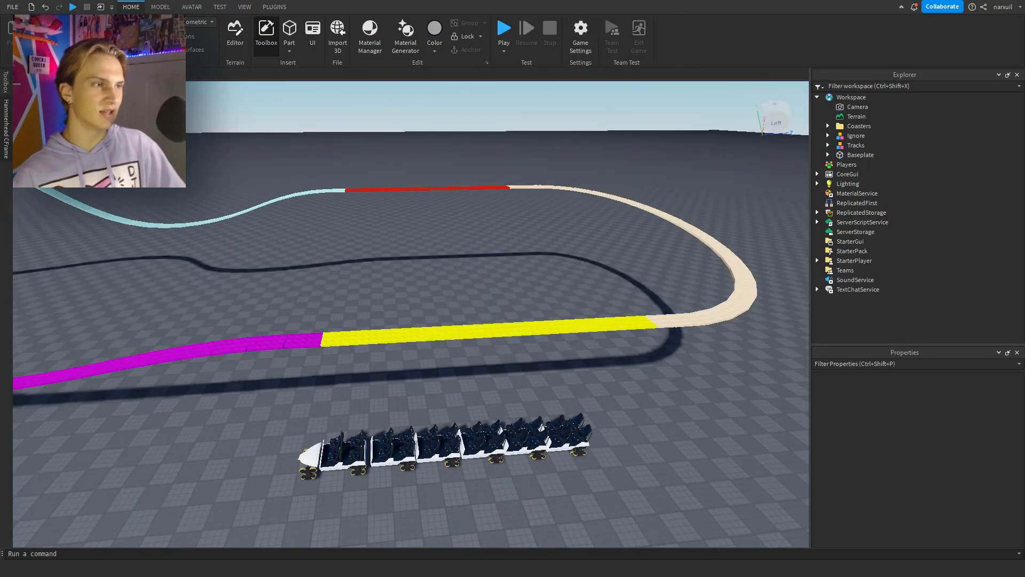
Return from the zone list to the main coaster settings and open Train1 to check its starting segment.
{"action": "right_click_drag", "start_coordinate": [435, 413], "coordinate": [400, 431]}
{"action": "key", "text": "s"}
{"action": "left_click", "coordinate": [332, 464]}
{"action": "right_click_drag", "start_coordinate": [400, 431], "coordinate": [401, 430]}
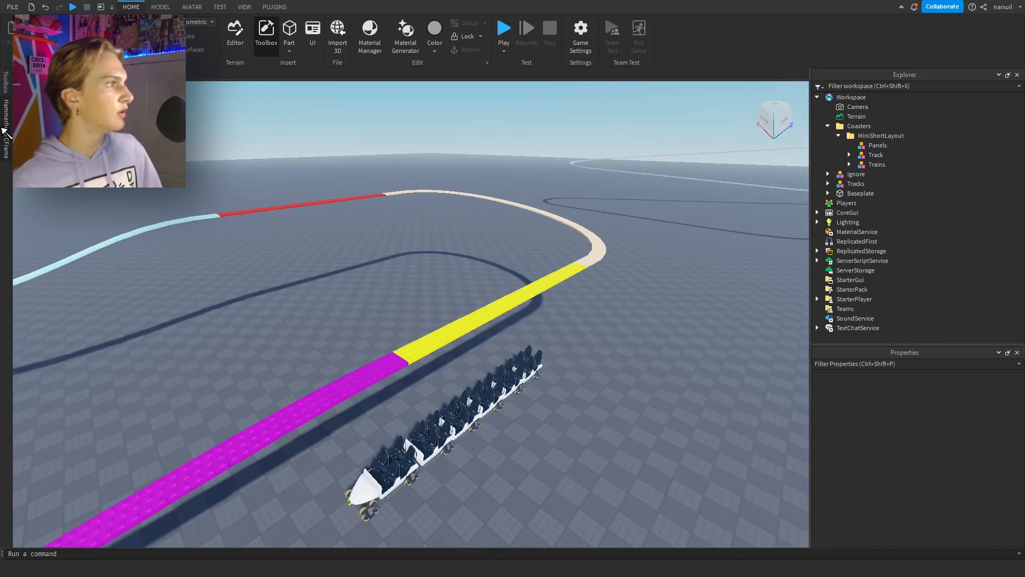
{"action": "mouse_move", "coordinate": [5, 130]}
{"action": "left_click", "coordinate": [48, 484]}
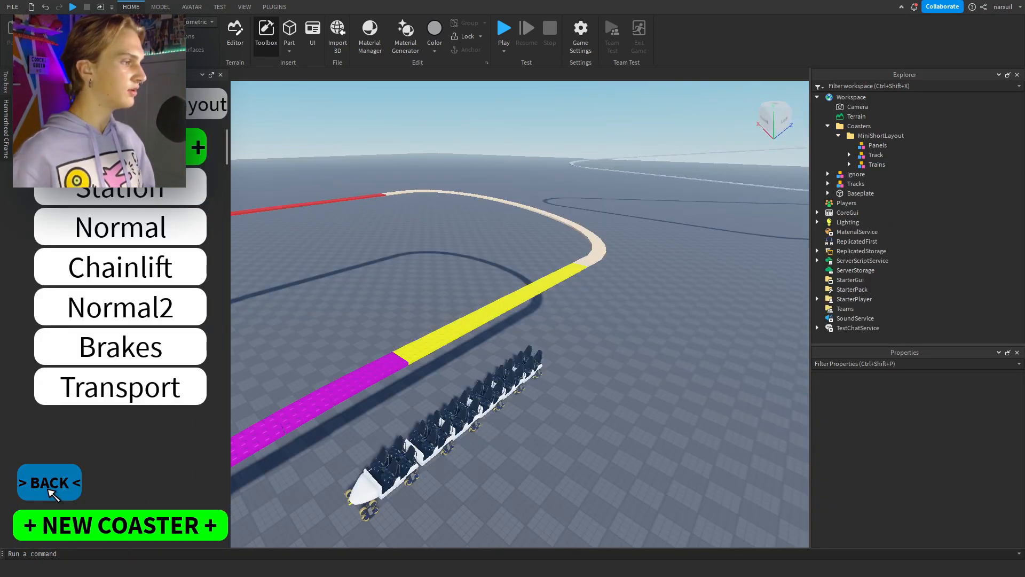
{"action": "left_click", "coordinate": [84, 378]}
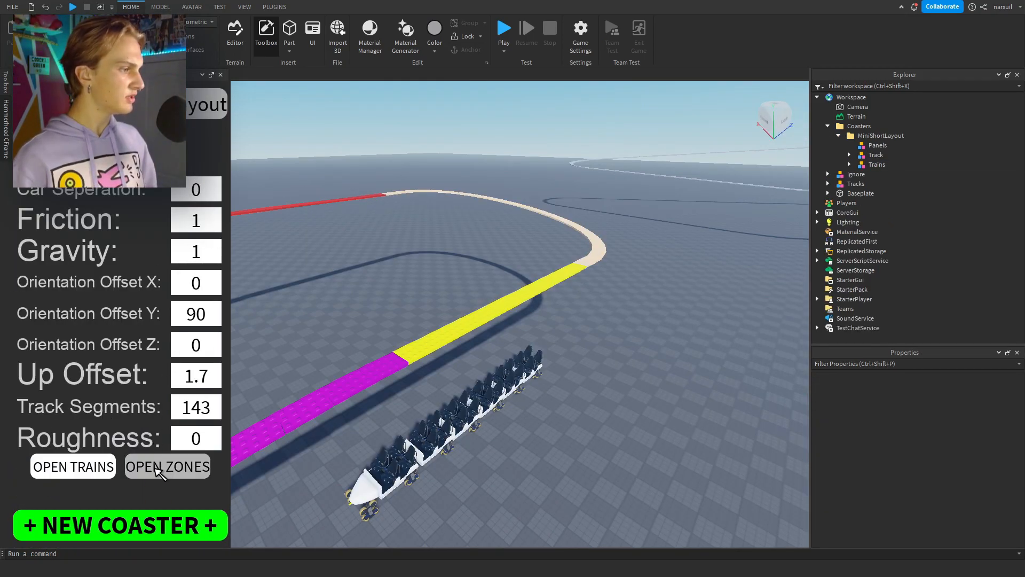
{"action": "left_click", "coordinate": [105, 470]}
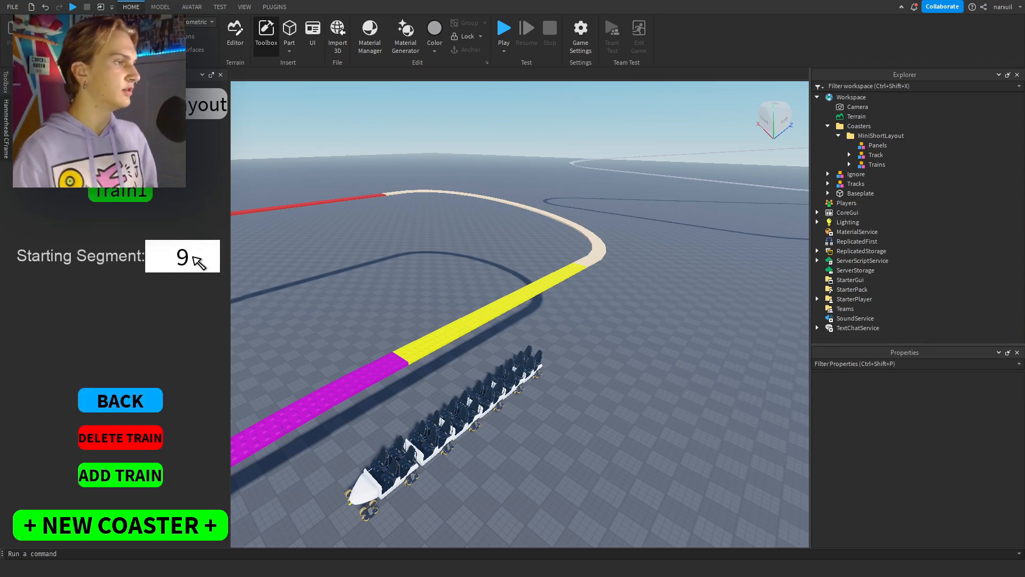
Inspect the start of the launch track beside the station and start another play test.
{"action": "right_click_drag", "start_coordinate": [411, 326], "coordinate": [453, 323]}
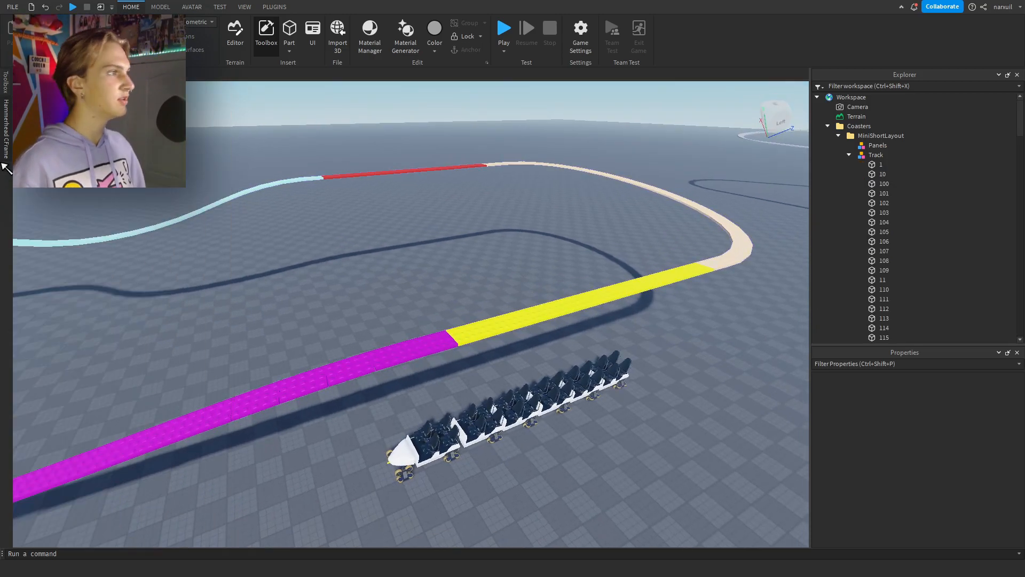
{"action": "mouse_move", "coordinate": [7, 140]}
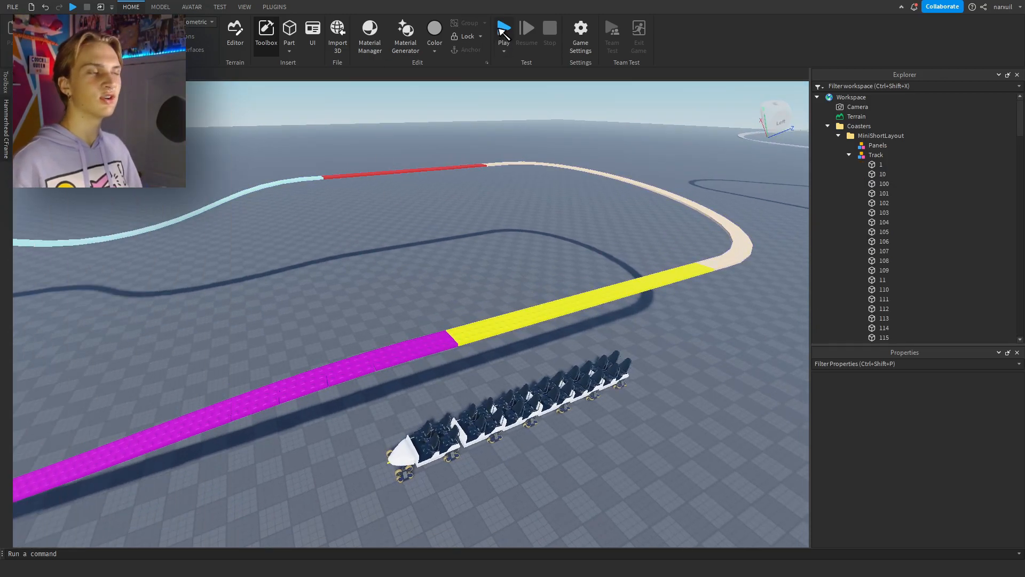
{"action": "left_click", "coordinate": [504, 31]}
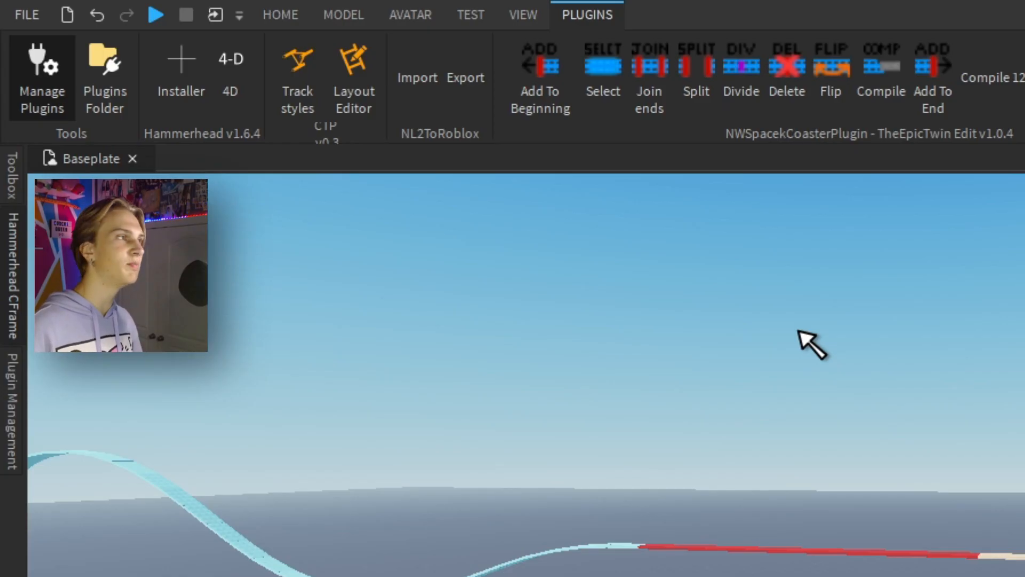
Open the Layout Editor and assign MiniShortLayout's Track model as the selected layout.
{"action": "left_click", "coordinate": [354, 101]}
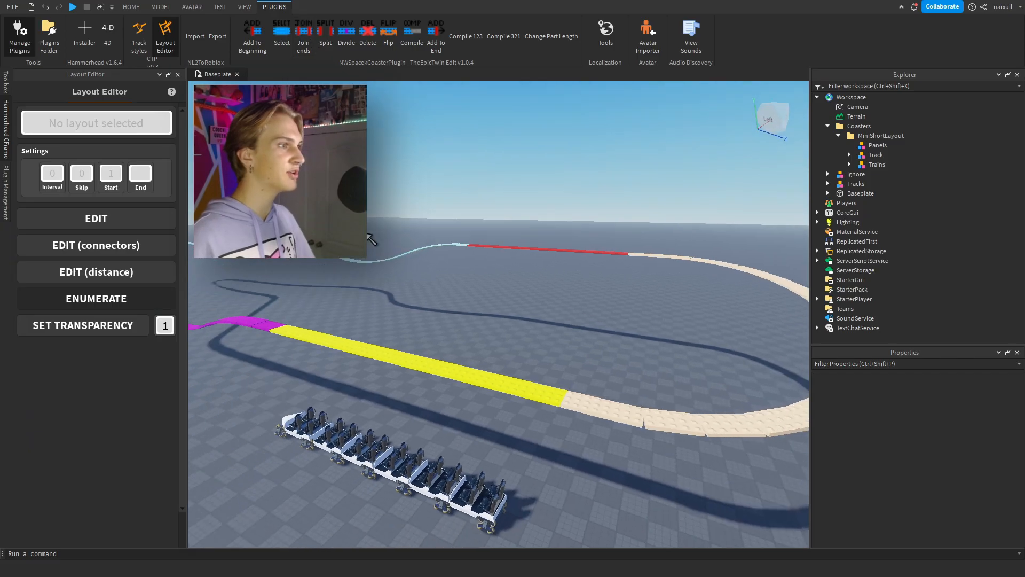
{"action": "left_click", "coordinate": [70, 128]}
{"action": "left_click", "coordinate": [386, 337]}
{"action": "right_click_drag", "start_coordinate": [425, 250], "coordinate": [429, 253]}
{"action": "left_click", "coordinate": [117, 124]}
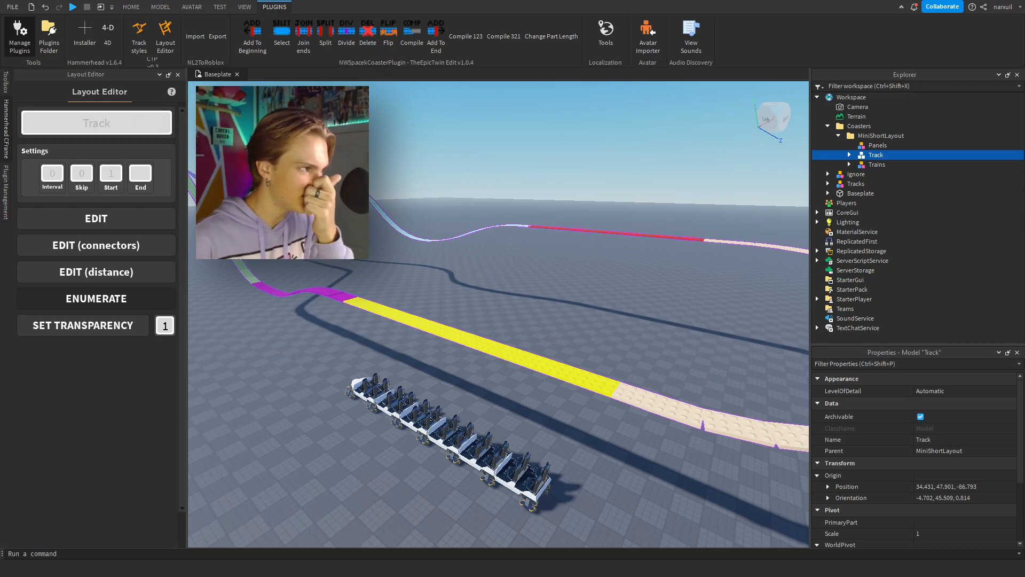
Open the Track Styles plugin, enlarge its area and choose the Intamin LSM style from the list.
{"action": "left_click", "coordinate": [143, 31]}
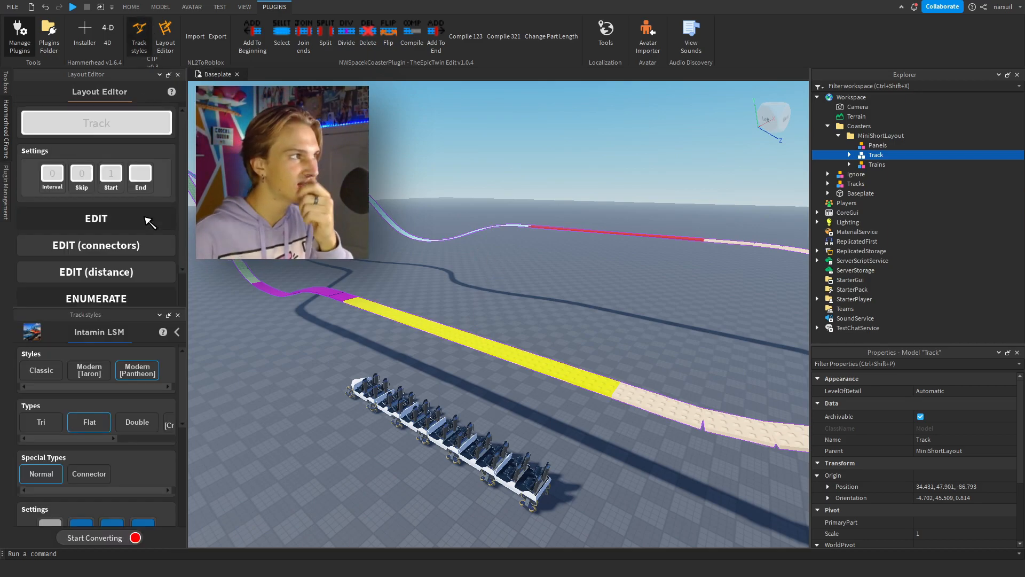
{"action": "left_click_drag", "start_coordinate": [154, 308], "coordinate": [160, 188]}
{"action": "left_click", "coordinate": [176, 212]}
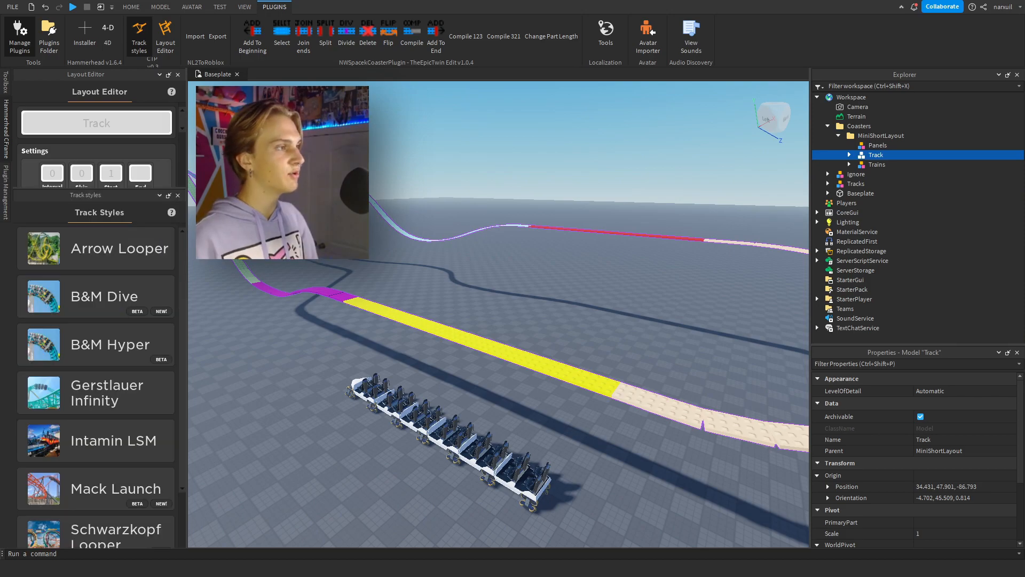
{"action": "right_click_drag", "start_coordinate": [240, 278], "coordinate": [277, 256]}
{"action": "scroll", "coordinate": [135, 374], "scroll_direction": "down", "scroll_amount": 1}
{"action": "scroll", "coordinate": [136, 381], "scroll_direction": "up", "scroll_amount": 1}
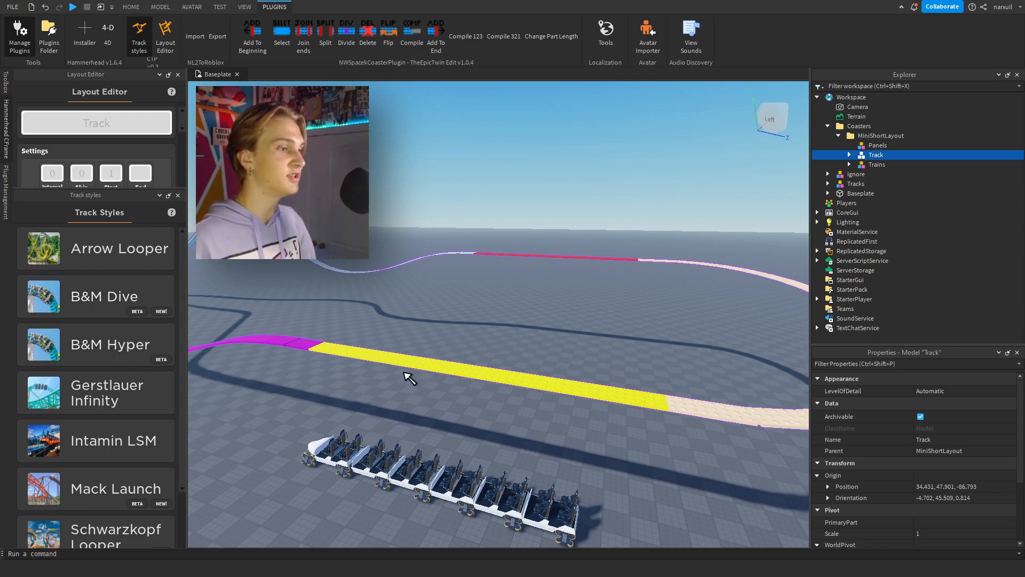
{"action": "right_click_drag", "start_coordinate": [408, 374], "coordinate": [408, 378]}
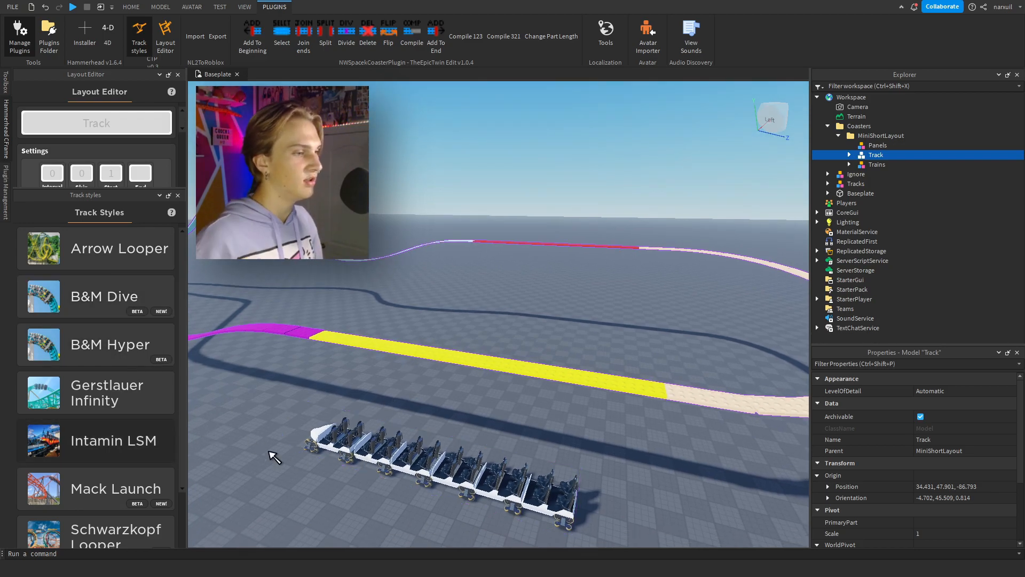
{"action": "left_click", "coordinate": [81, 441]}
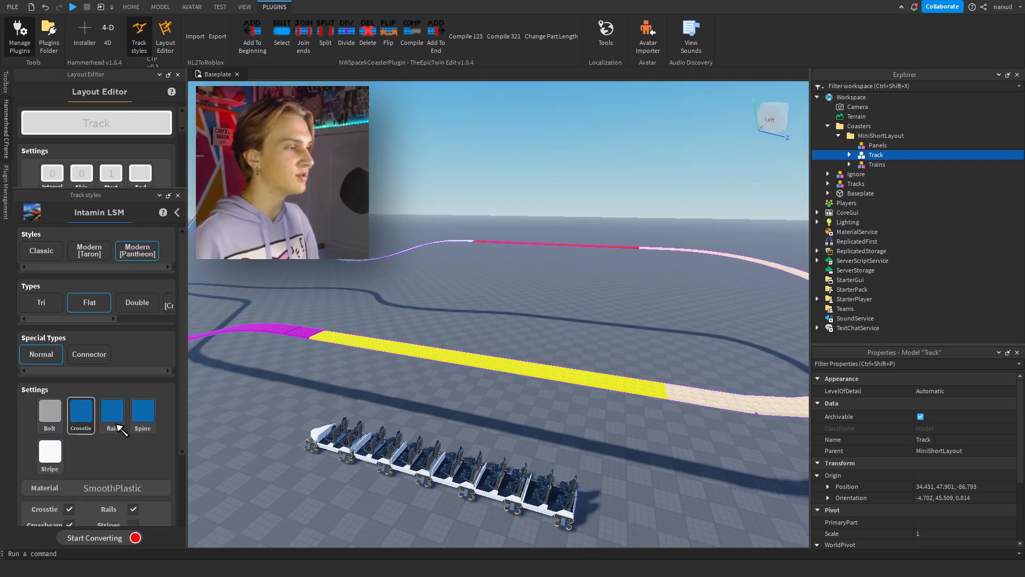
Select segment 2 at the start of the yellow station track and set the conversion range to start at 2.
{"action": "right_click_drag", "start_coordinate": [320, 347], "coordinate": [180, 336]}
{"action": "left_click_drag", "start_coordinate": [102, 319], "coordinate": [63, 318]}
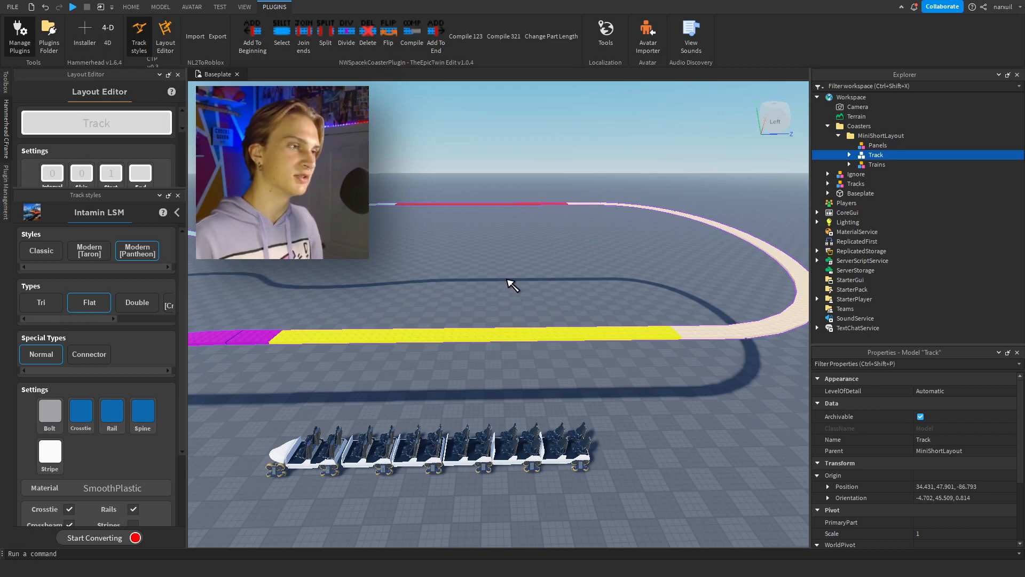
{"action": "right_click_drag", "start_coordinate": [517, 291], "coordinate": [517, 286]}
{"action": "key", "text": "d"}
{"action": "key", "text": "d"}
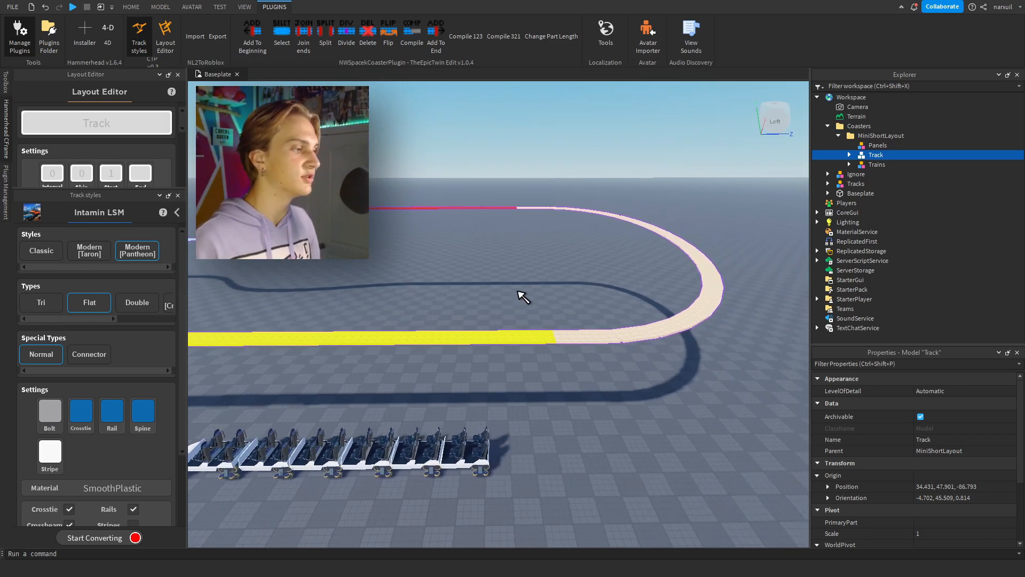
{"action": "key", "text": "w"}
{"action": "scroll", "coordinate": [126, 464], "scroll_direction": "down", "scroll_amount": 3}
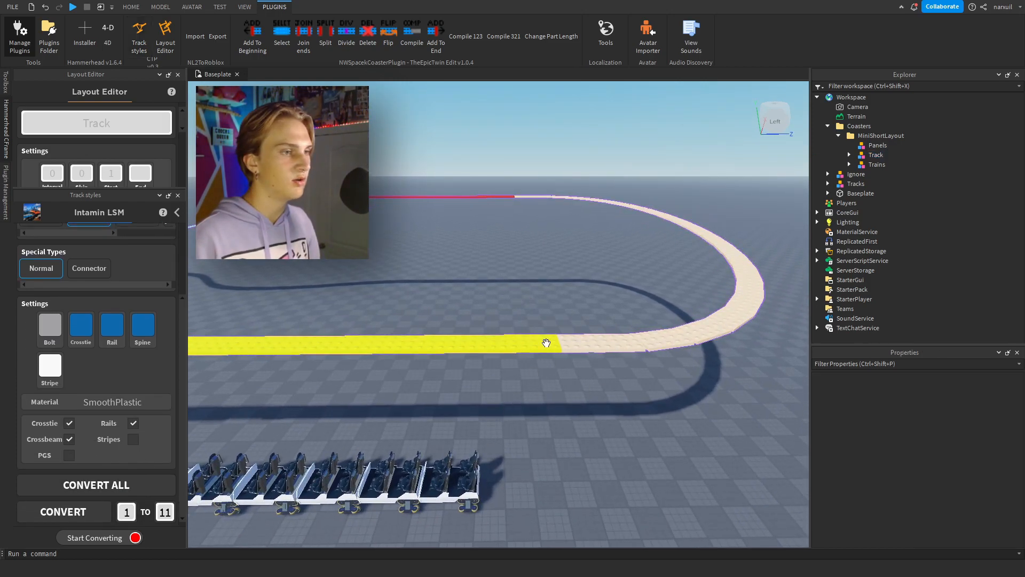
{"action": "left_click", "coordinate": [545, 344]}
{"action": "key", "text": "f"}
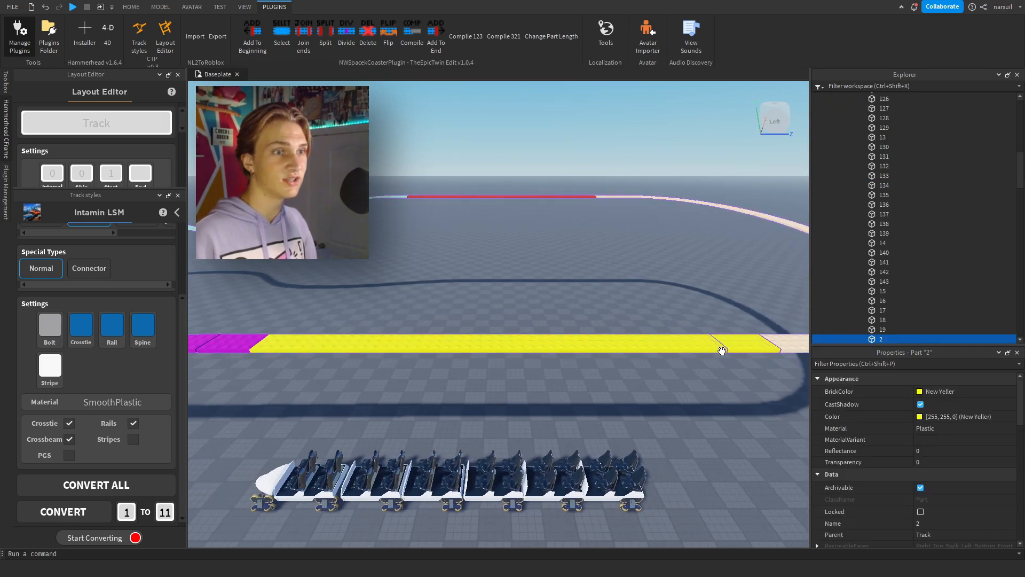
{"action": "left_click", "coordinate": [126, 512]}
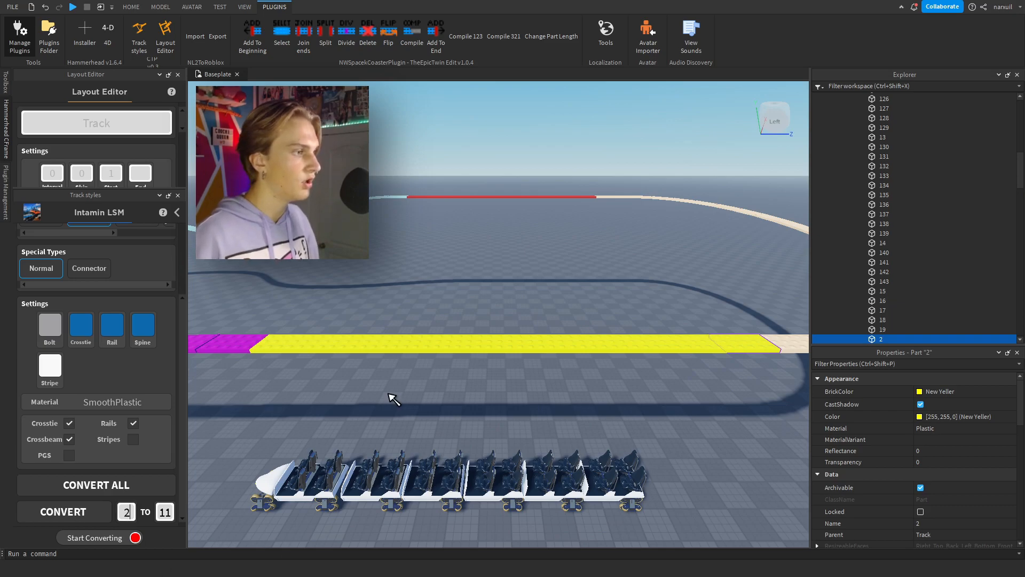
Select segment 12, the first magenta segment after the yellow station track, and set the conversion range to end at 12.
{"action": "left_click", "coordinate": [394, 371]}
{"action": "key", "text": "a"}
{"action": "left_click", "coordinate": [428, 343]}
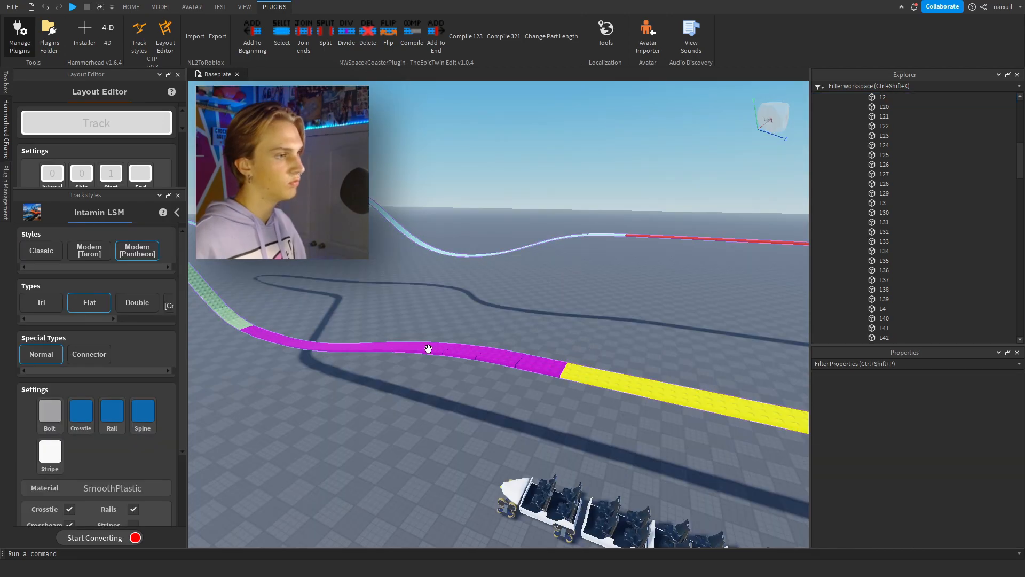
{"action": "left_click", "coordinate": [428, 348]}
{"action": "right_click_drag", "start_coordinate": [194, 405], "coordinate": [235, 405]}
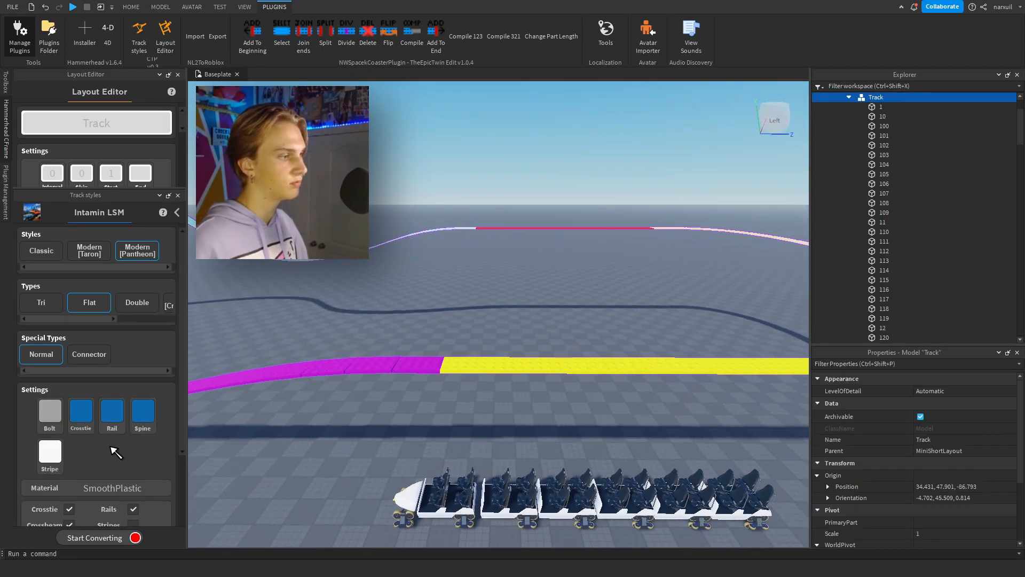
Convert segments 2 to 12 to Modern [Pantheon] Flat track and check the result along the station.
{"action": "scroll", "coordinate": [114, 448], "scroll_direction": "down", "scroll_amount": 3}
{"action": "left_click", "coordinate": [107, 538]}
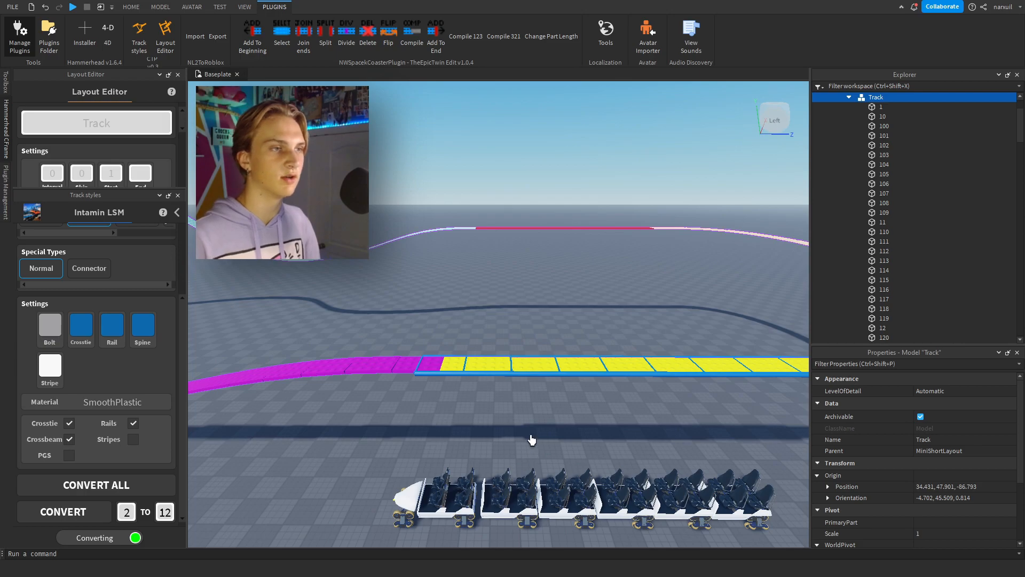
{"action": "key", "text": "d"}
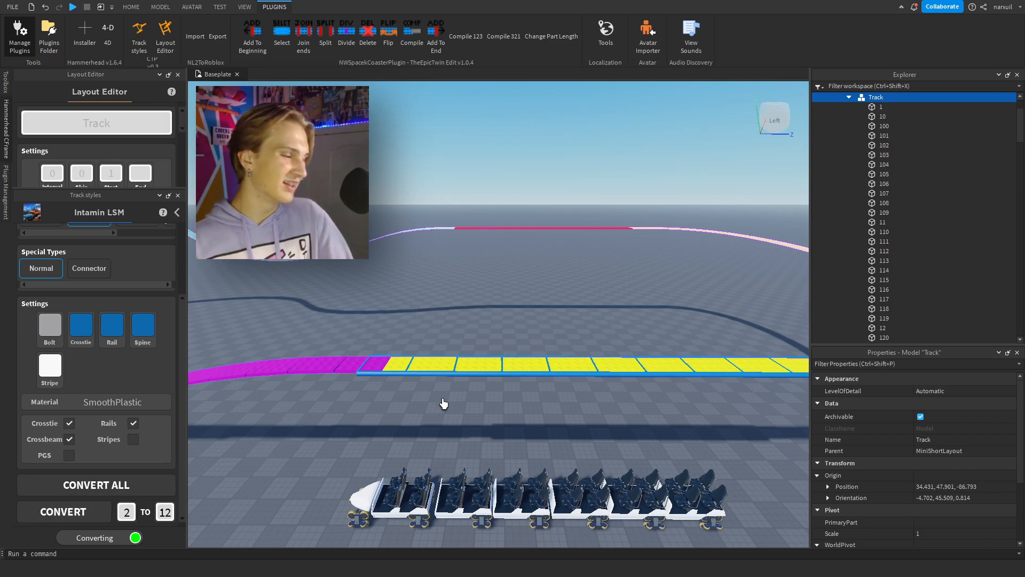
{"action": "right_click_drag", "start_coordinate": [624, 391], "coordinate": [624, 391]}
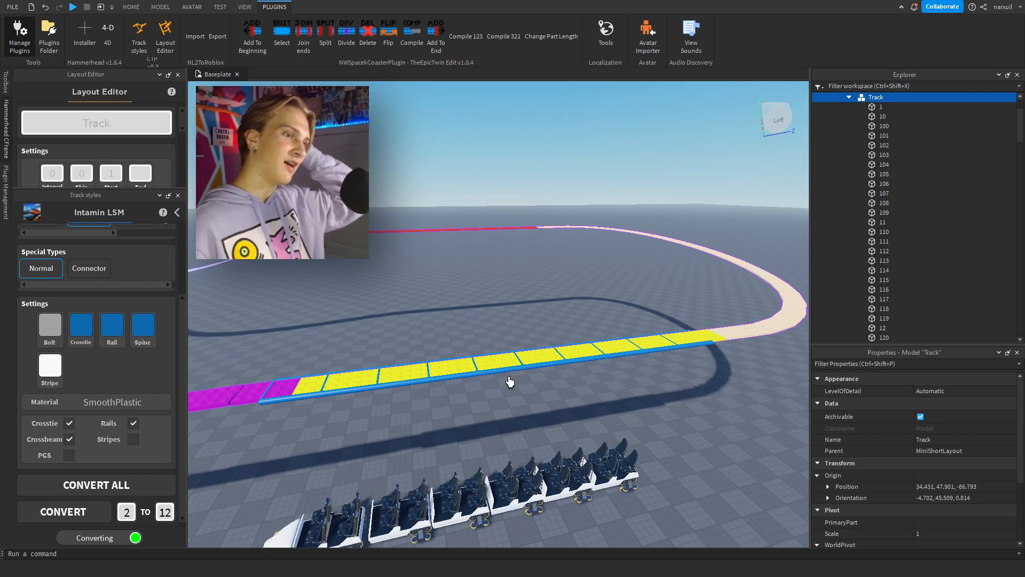
{"action": "right_click_drag", "start_coordinate": [392, 373], "coordinate": [389, 371]}
Choose the Tri track type and set the conversion range to start at segment 12.
{"action": "scroll", "coordinate": [108, 237], "scroll_direction": "up", "scroll_amount": 3}
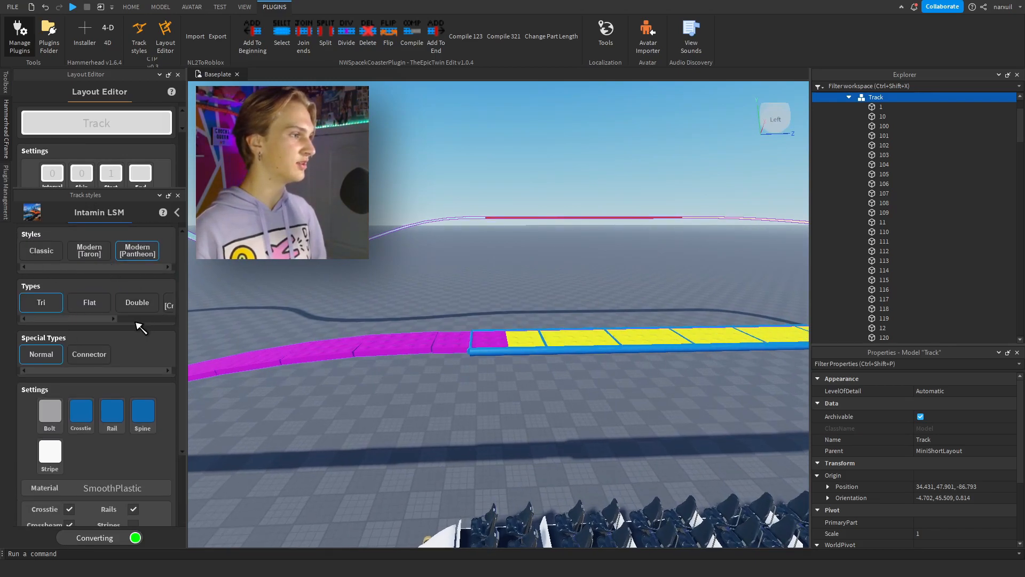
{"action": "right_click_drag", "start_coordinate": [468, 308], "coordinate": [470, 306]}
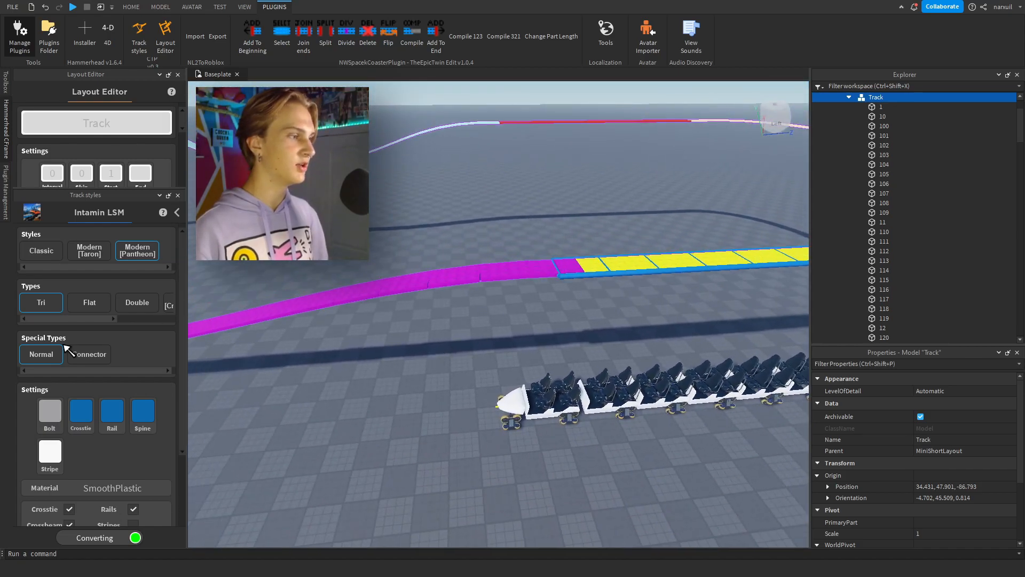
{"action": "scroll", "coordinate": [132, 468], "scroll_direction": "down", "scroll_amount": 3}
{"action": "left_click", "coordinate": [131, 7]}
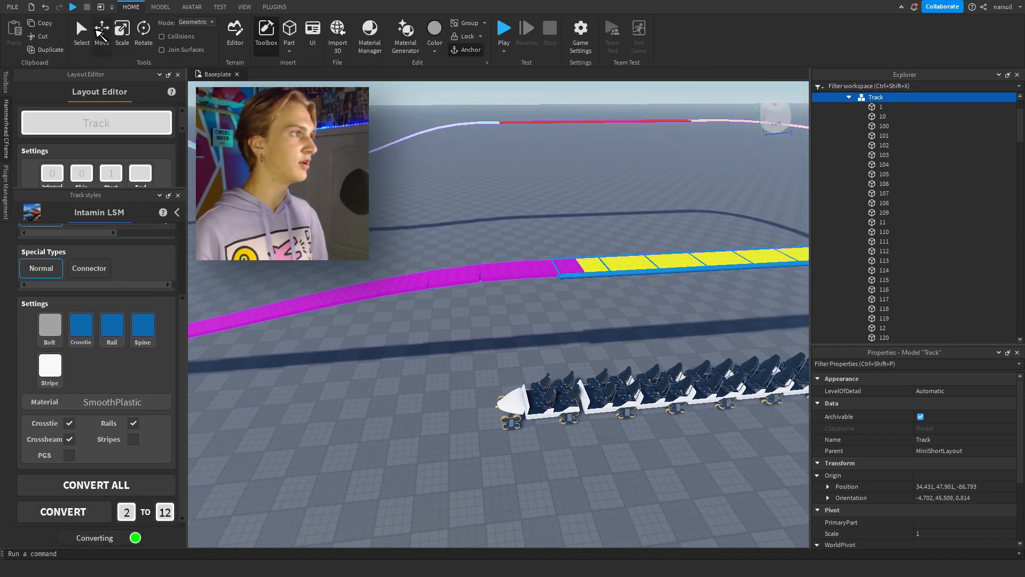
{"action": "left_click", "coordinate": [553, 266]}
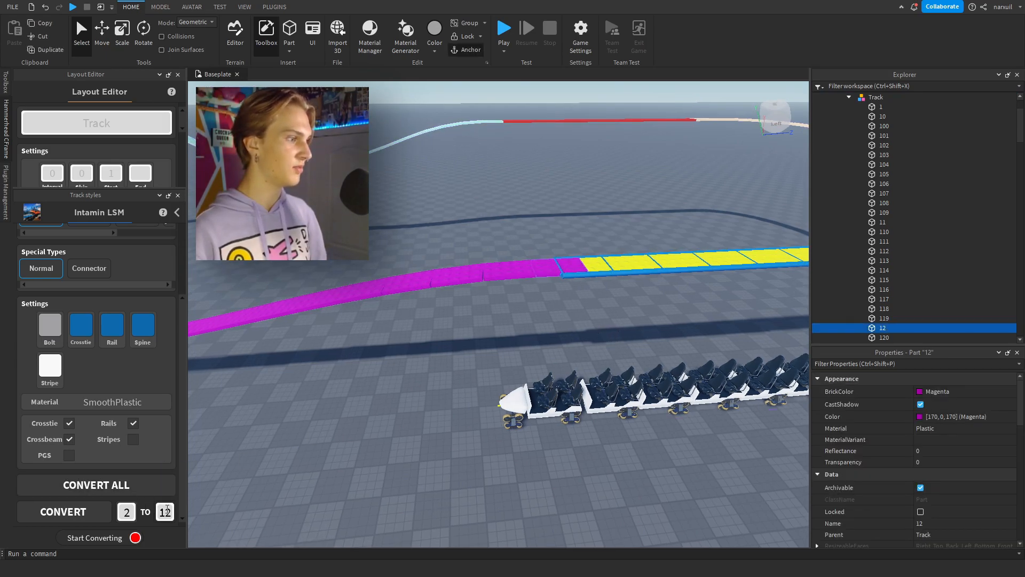
{"action": "type", "text": "1"}
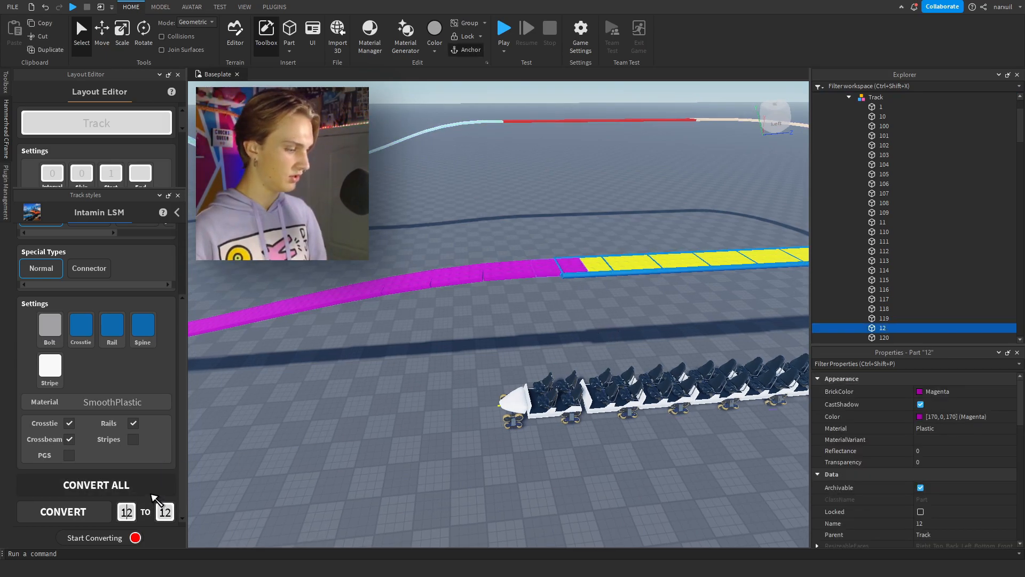
{"action": "left_click", "coordinate": [435, 389]}
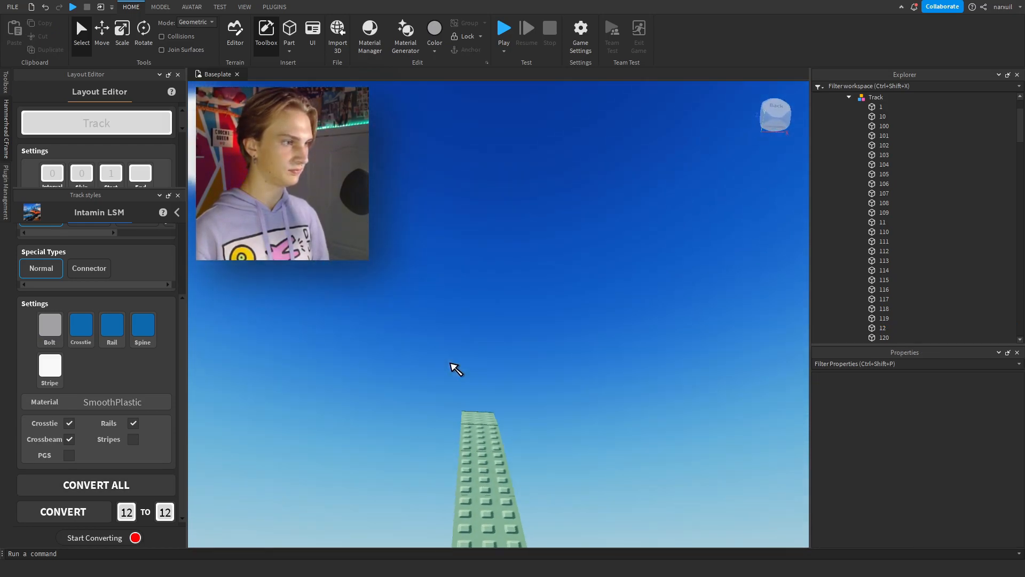
Convert the whole Track layout, from segment 1 to the end, to Intamin LSM Modern [Pantheon] track of the Tri [Crossbeam] type.
{"action": "right_click_drag", "start_coordinate": [450, 363], "coordinate": [450, 363]}
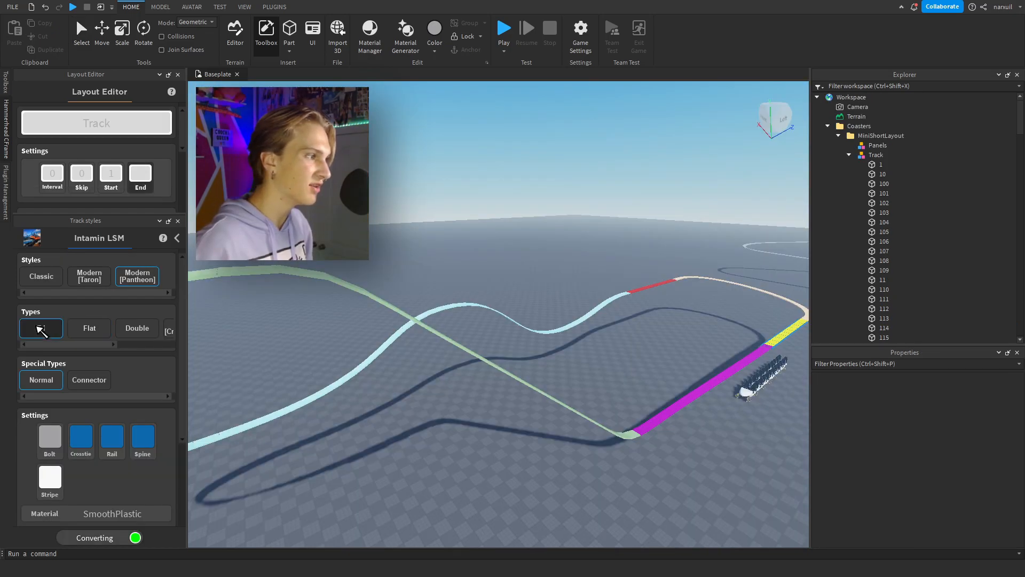
{"action": "scroll", "coordinate": [40, 331], "scroll_direction": "down", "scroll_amount": 3}
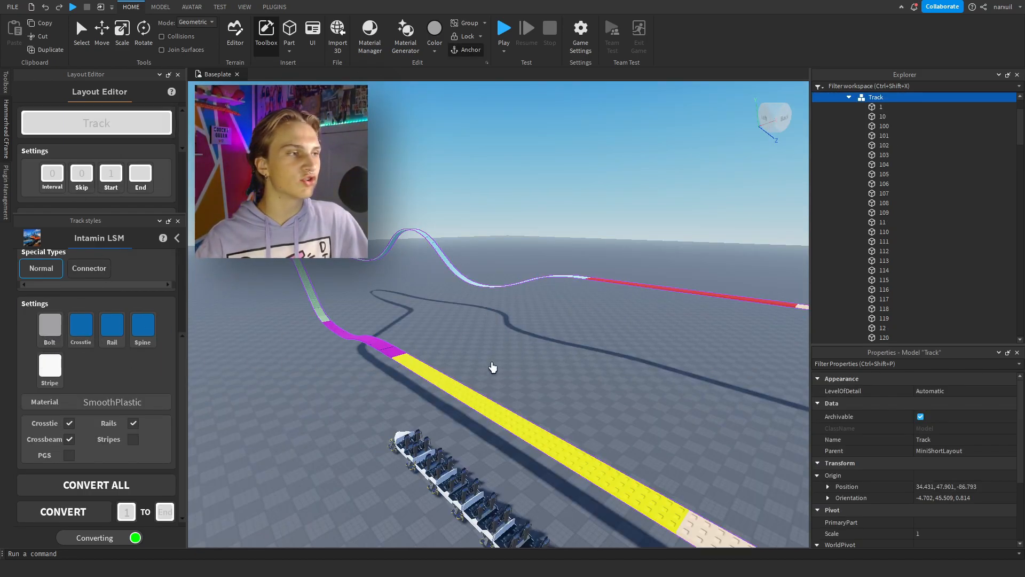
{"action": "scroll", "coordinate": [147, 342], "scroll_direction": "up", "scroll_amount": 3}
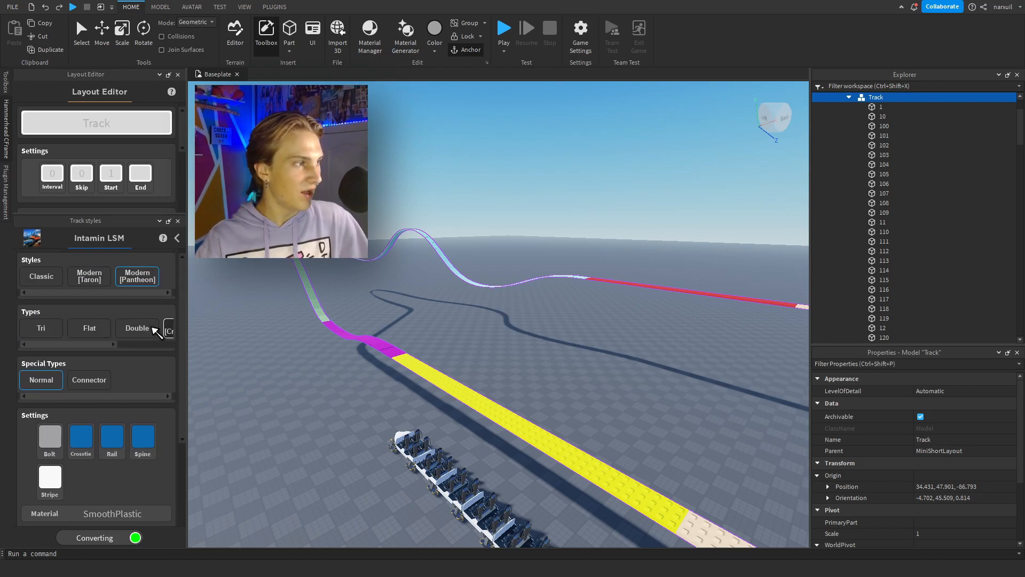
{"action": "scroll", "coordinate": [160, 333], "scroll_direction": "down", "scroll_amount": 3}
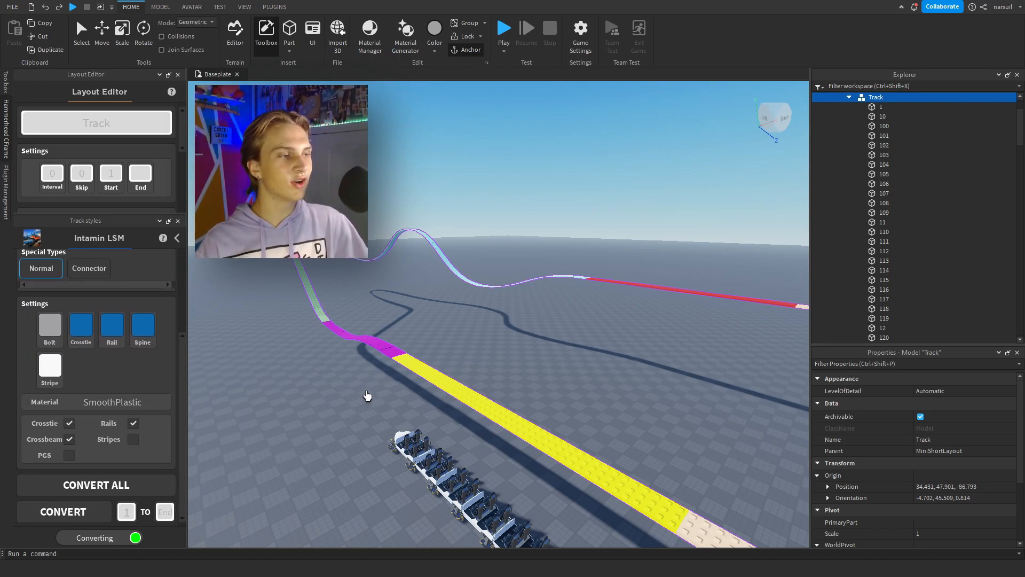
{"action": "right_click_drag", "start_coordinate": [250, 502], "coordinate": [266, 509]}
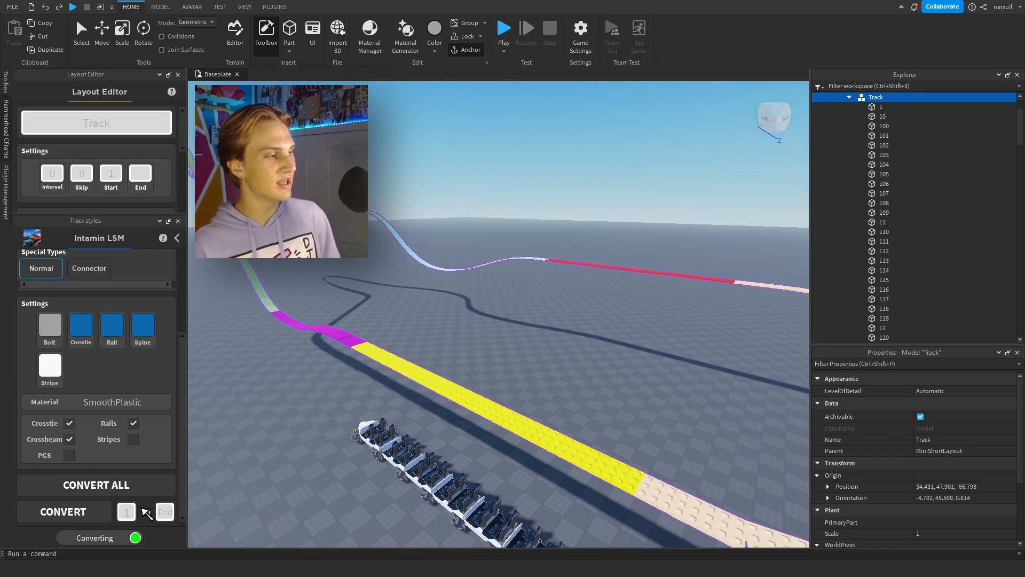
{"action": "left_click", "coordinate": [99, 517]}
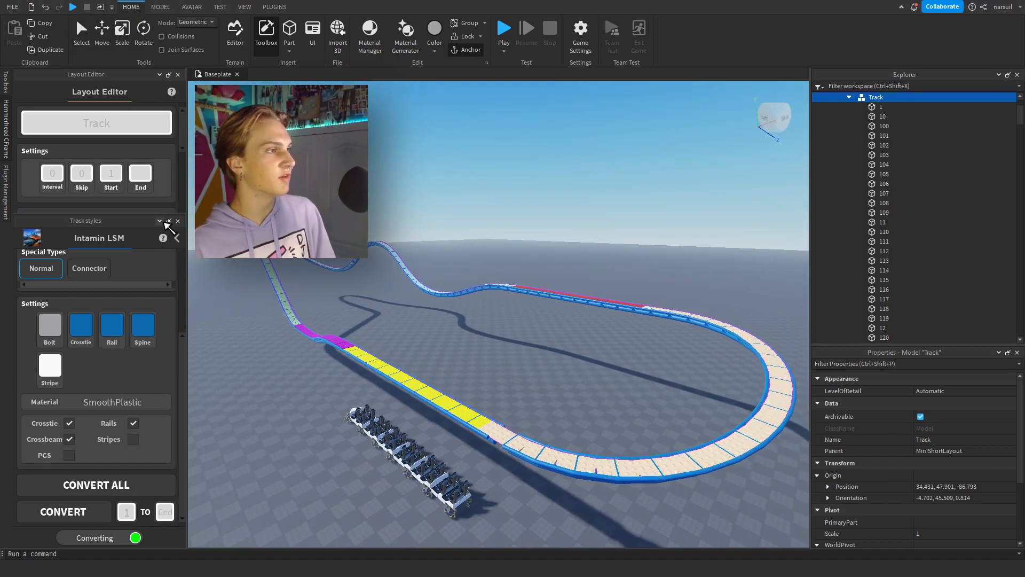
Collapse the track style options and hide the original layout segments by setting their transparency to 1 with the Layout Editor.
{"action": "left_click", "coordinate": [170, 221]}
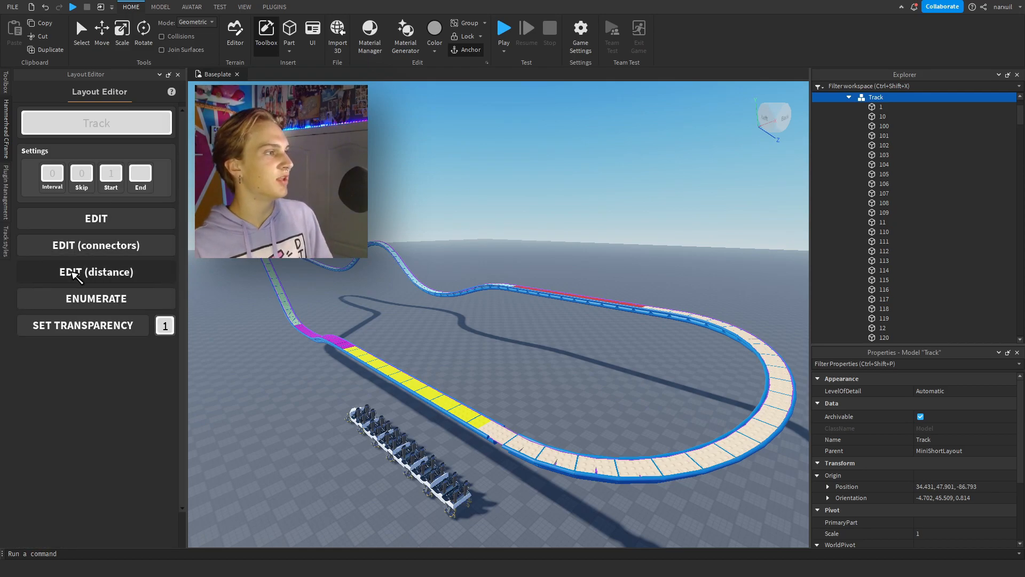
{"action": "left_click", "coordinate": [126, 322]}
{"action": "right_click_drag", "start_coordinate": [442, 313], "coordinate": [411, 290]}
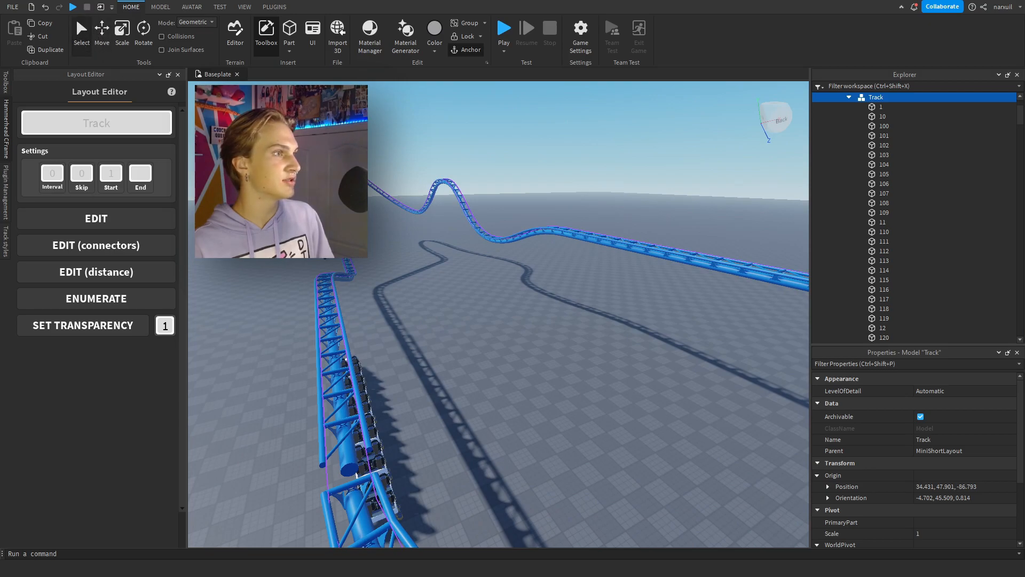
Examine the converted blue track beside the train and around the circuit, including the parts of an IntaminLSMSegment.
{"action": "left_click", "coordinate": [82, 35]}
{"action": "left_click", "coordinate": [482, 321]}
{"action": "right_click_drag", "start_coordinate": [483, 320], "coordinate": [464, 307]}
{"action": "left_click", "coordinate": [475, 312]}
{"action": "left_click", "coordinate": [127, 41]}
{"action": "key", "text": "w"}
{"action": "left_click_drag", "start_coordinate": [429, 318], "coordinate": [475, 319]}
{"action": "left_click", "coordinate": [412, 488]}
{"action": "left_click", "coordinate": [288, 385]}
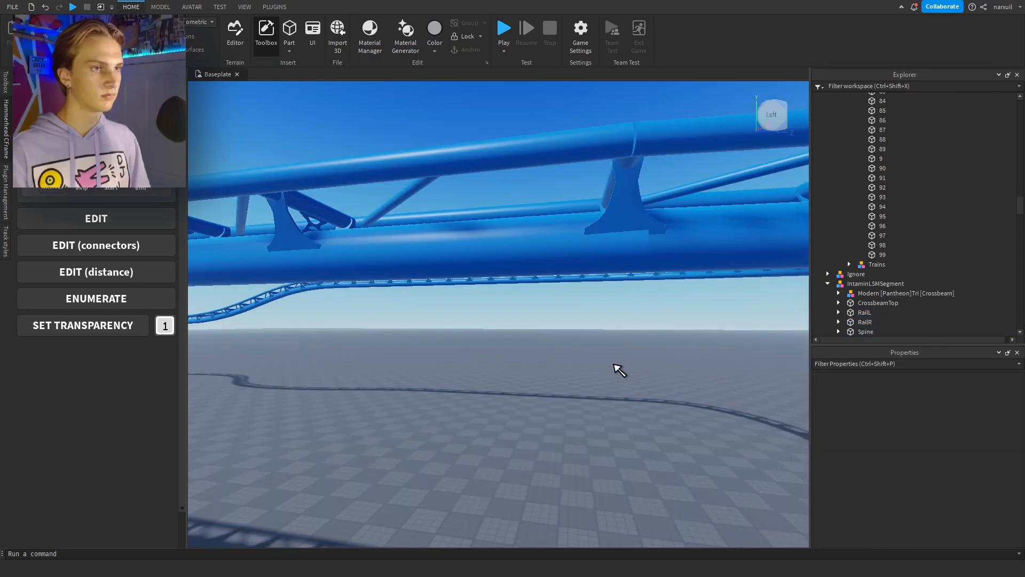
{"action": "key", "text": "s"}
{"action": "right_click_drag", "start_coordinate": [614, 364], "coordinate": [614, 365]}
{"action": "key", "text": "w"}
{"action": "key", "text": "e"}
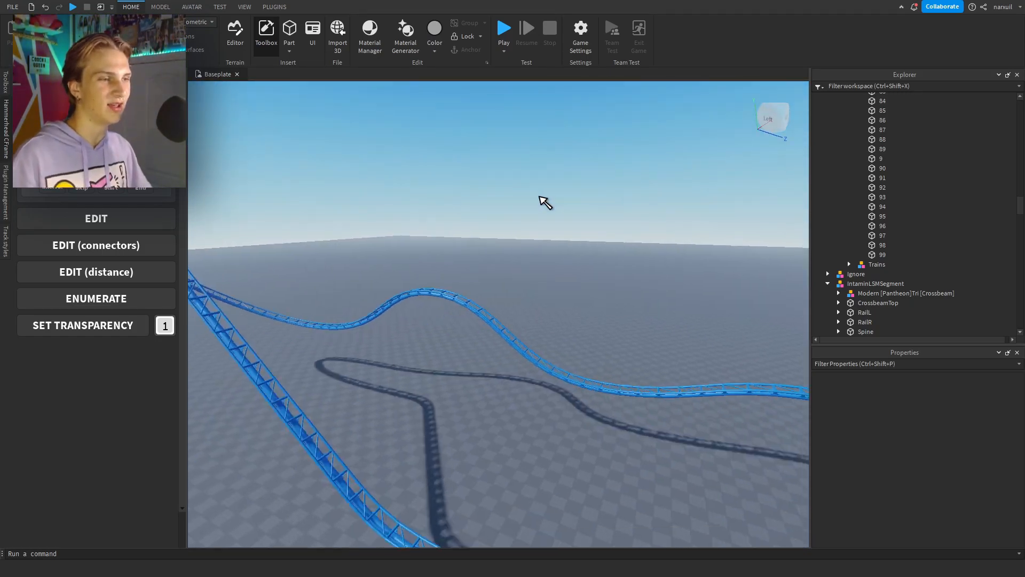
{"action": "key", "text": "s"}
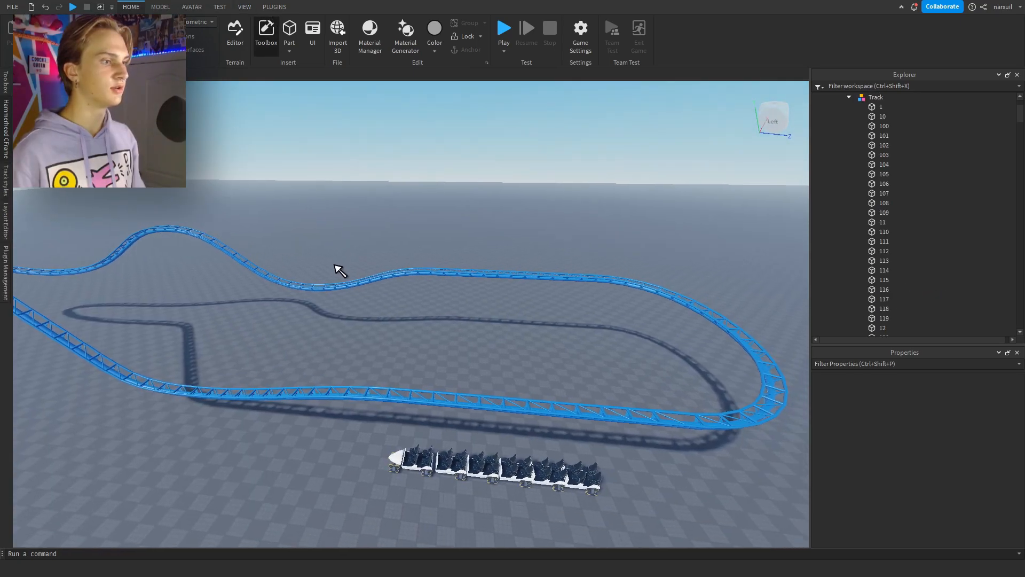
{"action": "key", "text": "w"}
{"action": "key", "text": "d"}
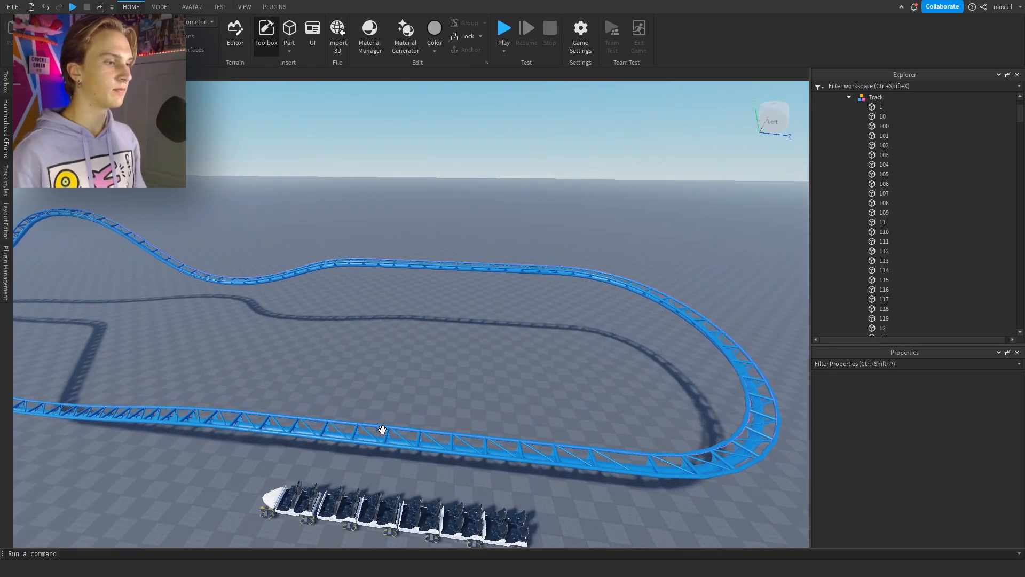
Open the Coaster Tool Pack plugin to show its list of track tools.
{"action": "left_click", "coordinate": [275, 7]}
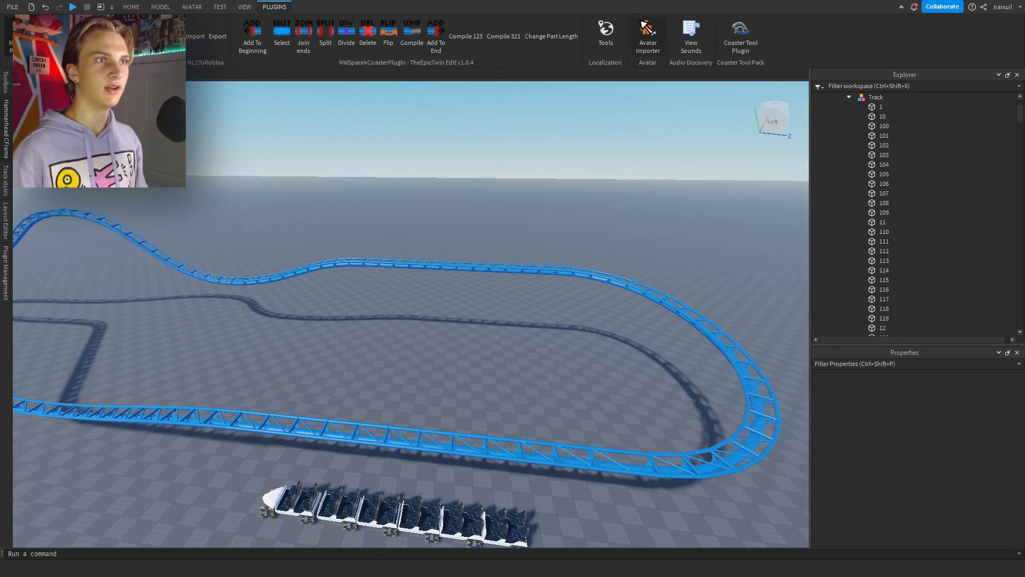
{"action": "left_click", "coordinate": [743, 48]}
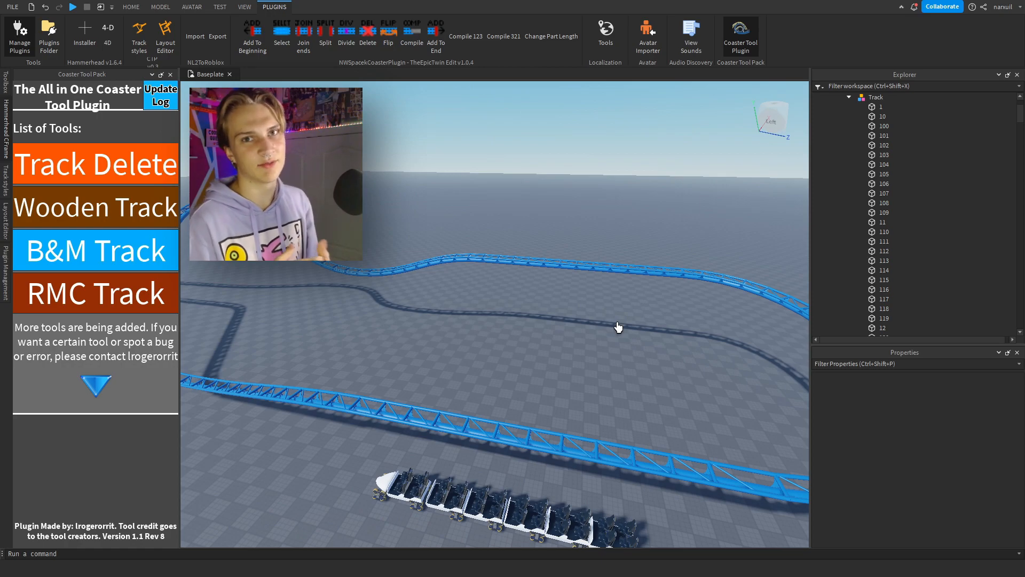
{"action": "right_click_drag", "start_coordinate": [617, 328], "coordinate": [538, 308]}
Select the MiniShortLayout Track model and place it directly under Workspace.
{"action": "left_click", "coordinate": [131, 7]}
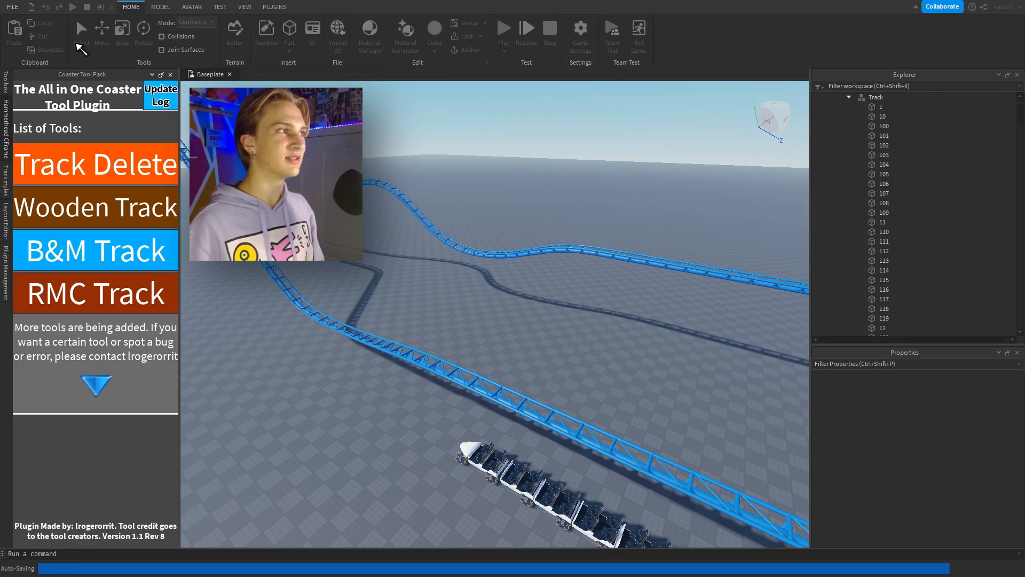
{"action": "left_click", "coordinate": [482, 389]}
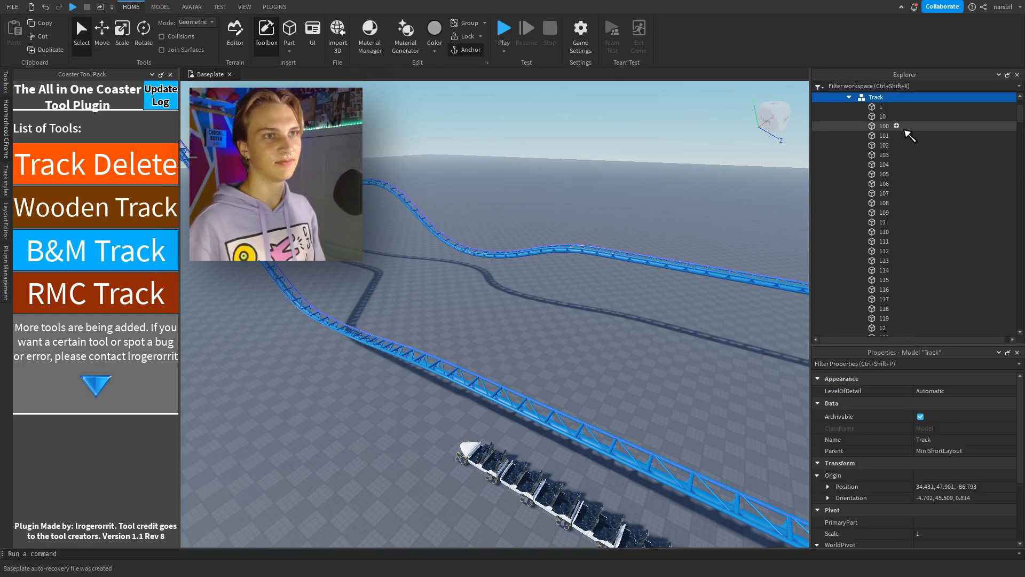
{"action": "scroll", "coordinate": [897, 138], "scroll_direction": "down", "scroll_amount": 1}
{"action": "scroll", "coordinate": [894, 131], "scroll_direction": "up", "scroll_amount": 2}
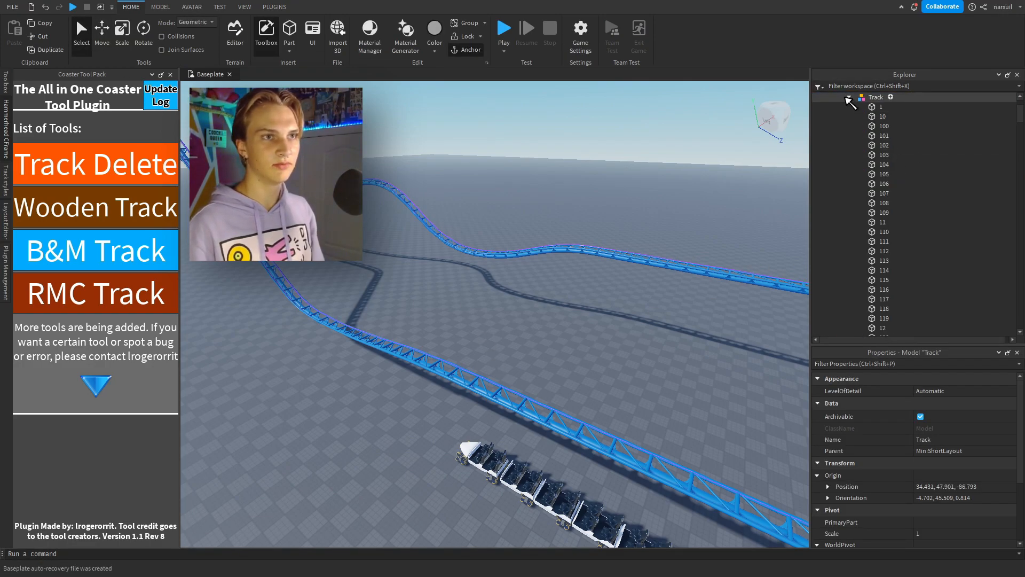
{"action": "scroll", "coordinate": [876, 136], "scroll_direction": "up", "scroll_amount": 2}
{"action": "left_click_drag", "start_coordinate": [875, 153], "coordinate": [850, 99]}
{"action": "scroll", "coordinate": [853, 237], "scroll_direction": "down", "scroll_amount": 2}
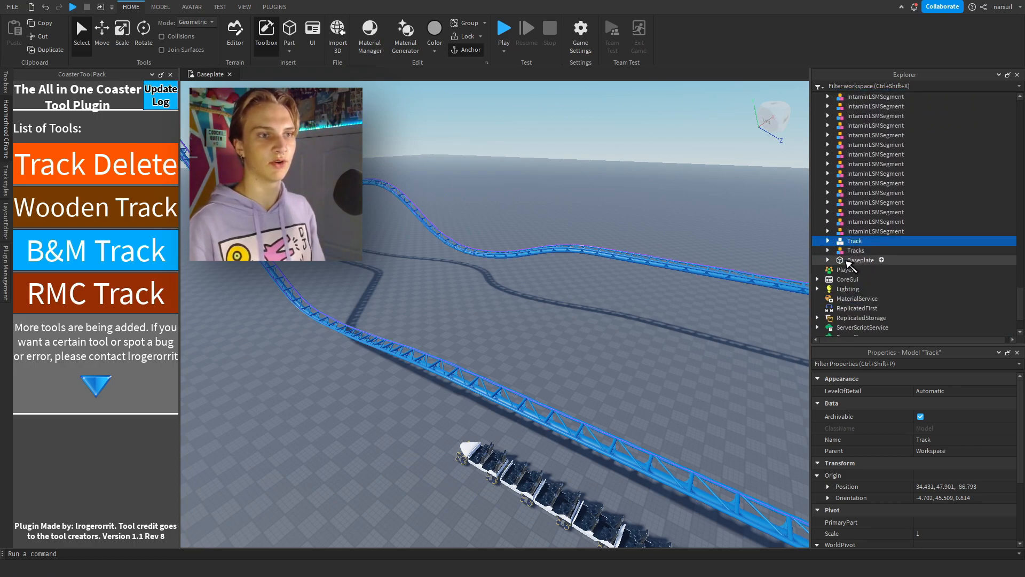
Group the Workspace Track model into a new model and ungroup the inner Track so its parts sit directly inside.
{"action": "left_click", "coordinate": [828, 241]}
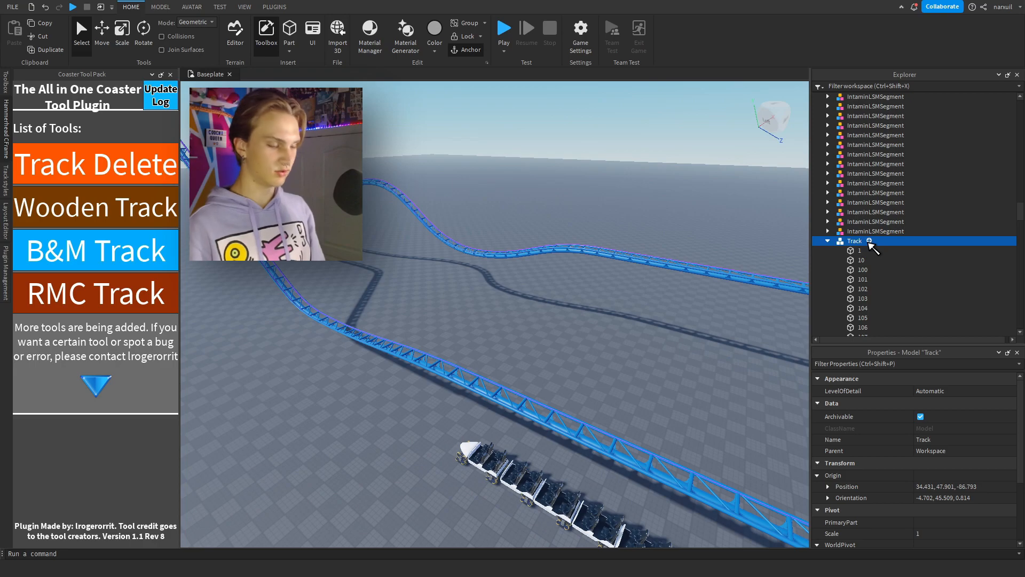
{"action": "left_click", "coordinate": [828, 241]}
{"action": "left_click", "coordinate": [856, 250]}
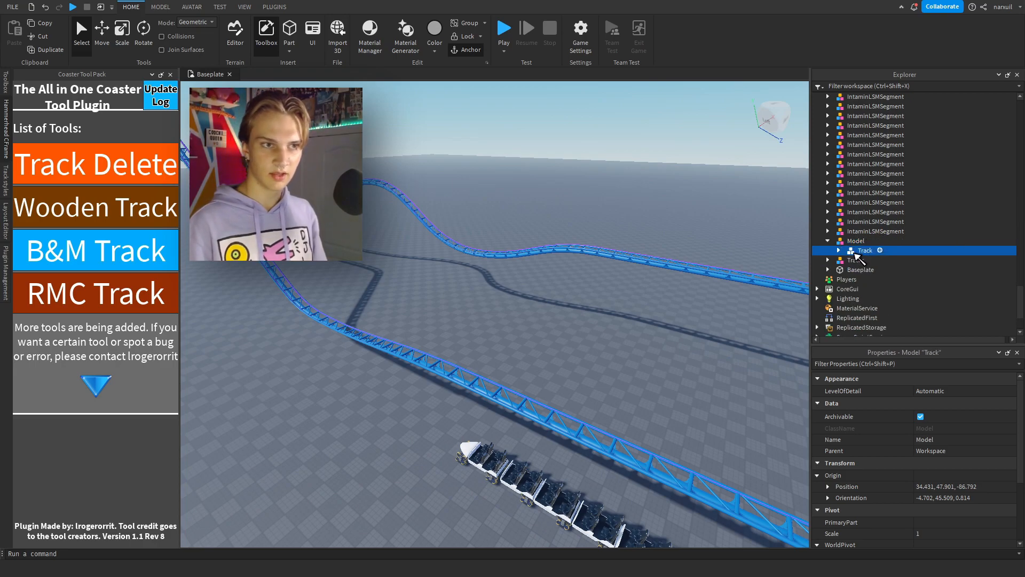
{"action": "key", "text": "ctrl+u"}
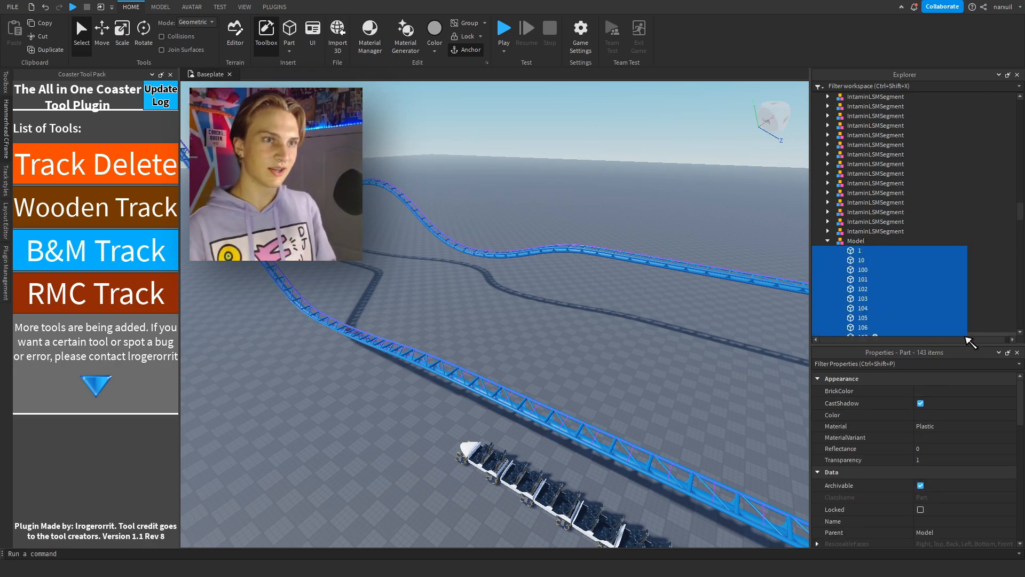
Select all parts in the new model, color them Medium stone grey and rename them Track.
{"action": "left_click", "coordinate": [927, 391]}
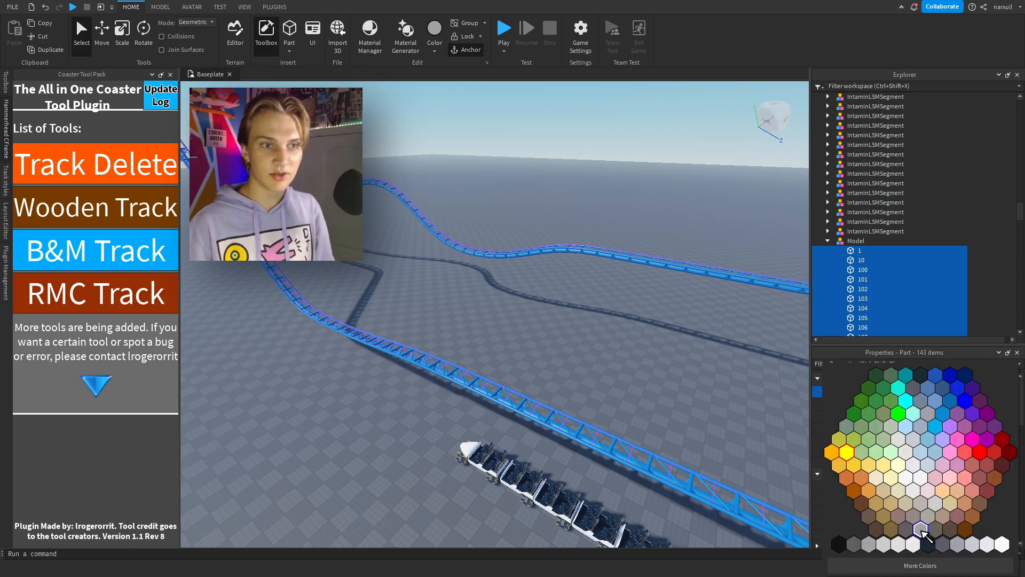
{"action": "left_click", "coordinate": [921, 530]}
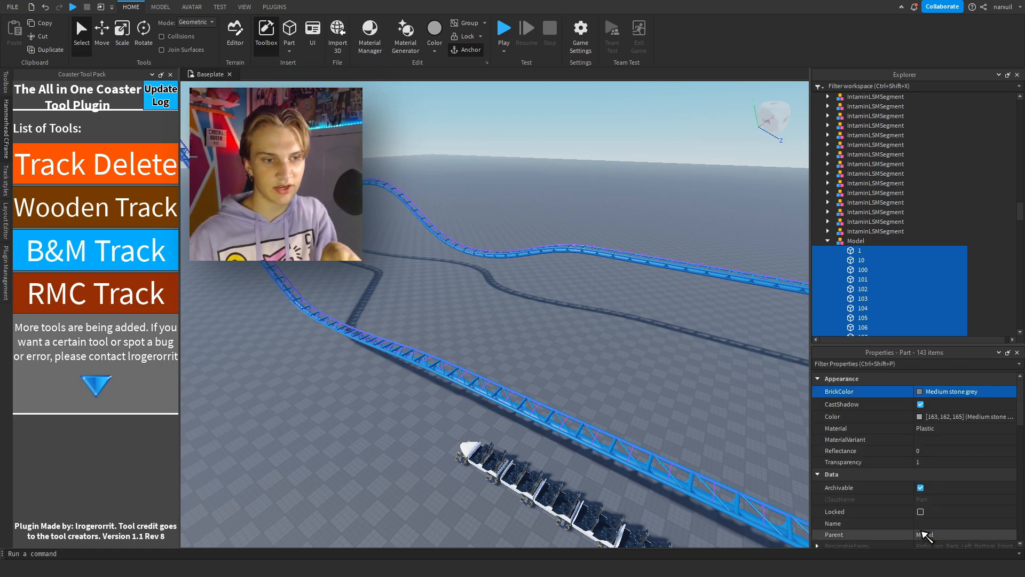
{"action": "scroll", "coordinate": [949, 478], "scroll_direction": "down", "scroll_amount": 2}
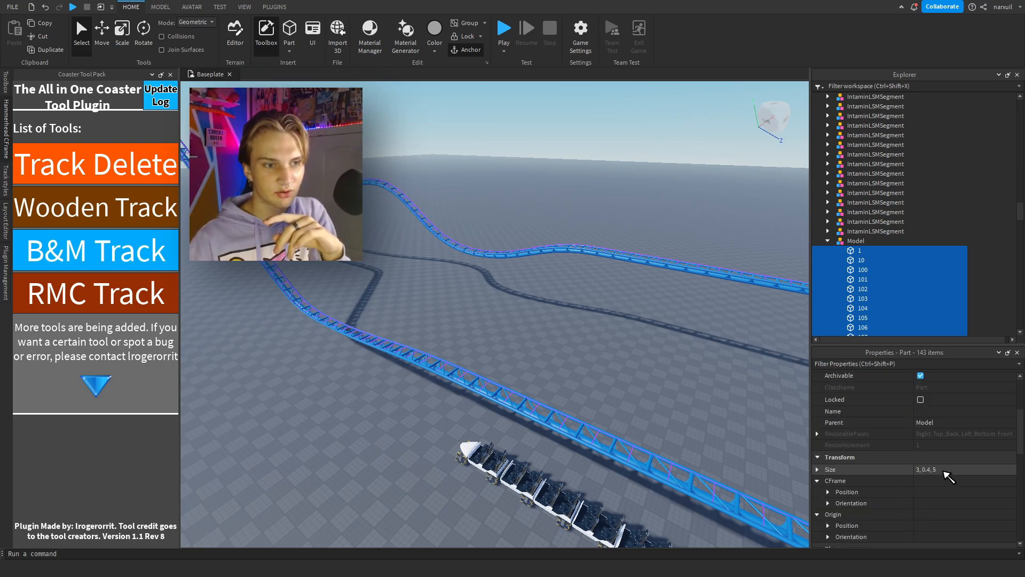
{"action": "left_click", "coordinate": [941, 466]}
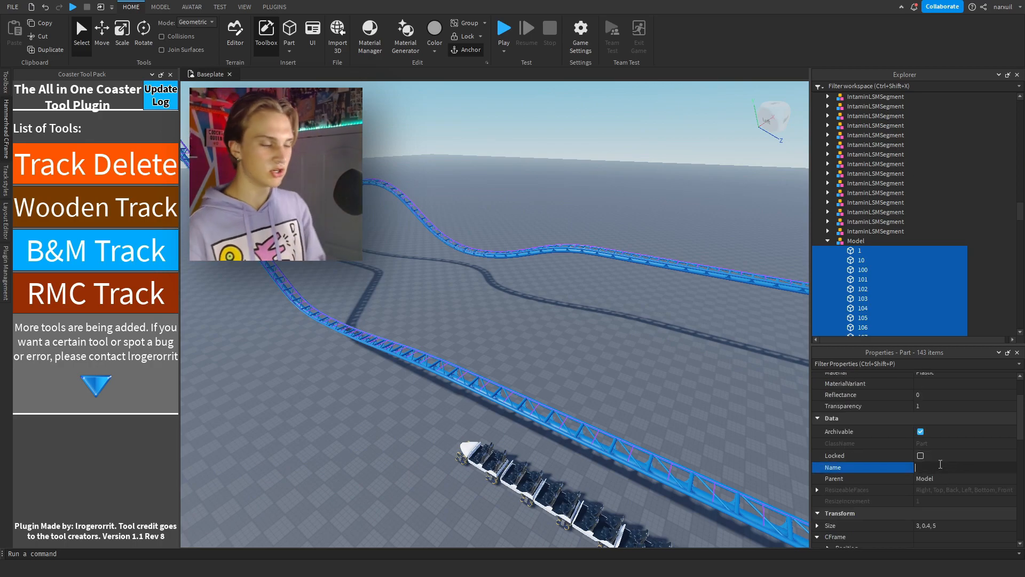
{"action": "type", "text": "Track"}
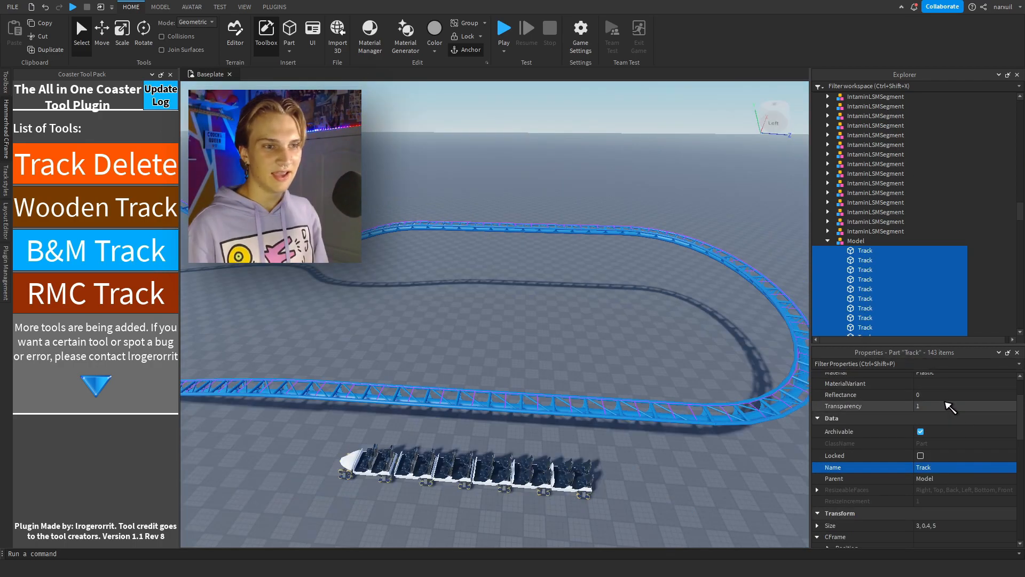
Set the transparency of all the selected Track parts to 0.
{"action": "left_click", "coordinate": [968, 406]}
{"action": "left_click_drag", "start_coordinate": [1013, 406], "coordinate": [916, 406]}
{"action": "right_click_drag", "start_coordinate": [512, 261], "coordinate": [512, 261]}
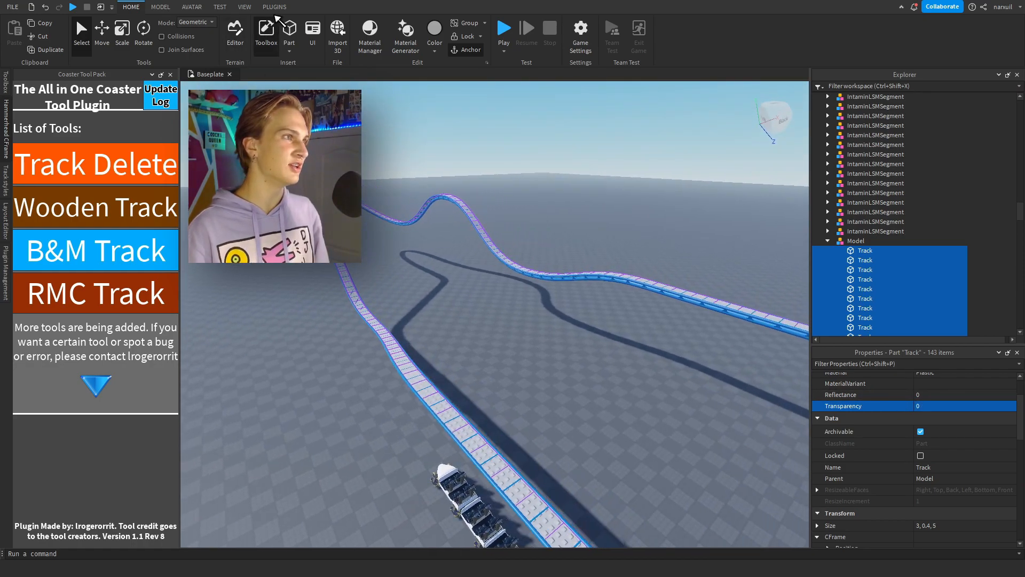
Move the selected Track parts vertically so they sit on top of the blue Intamin rails, and clear the selection.
{"action": "left_click", "coordinate": [274, 8]}
{"action": "left_click", "coordinate": [131, 7]}
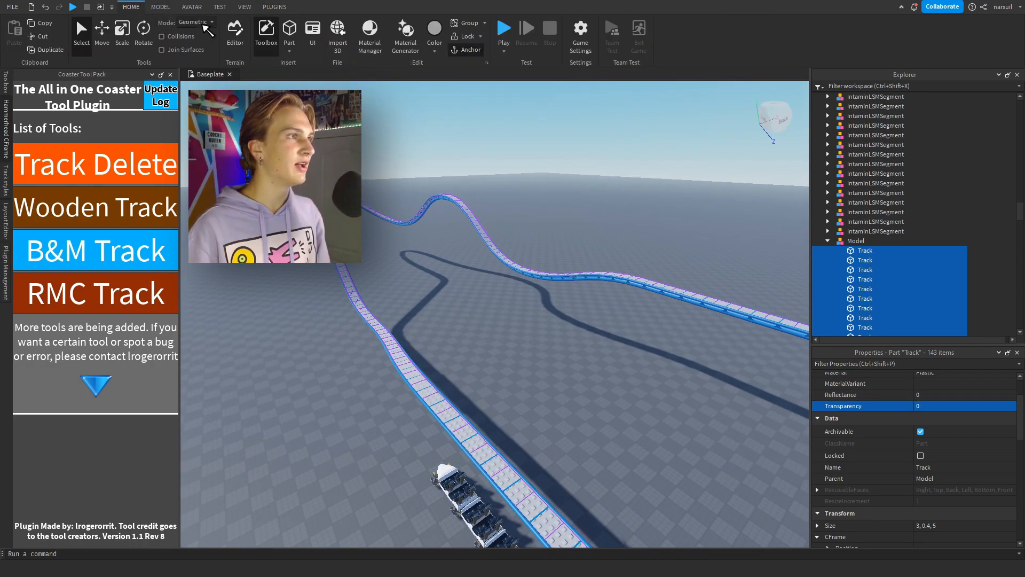
{"action": "left_click", "coordinate": [101, 32]}
{"action": "right_click_drag", "start_coordinate": [418, 157], "coordinate": [490, 192]}
{"action": "key", "text": "w"}
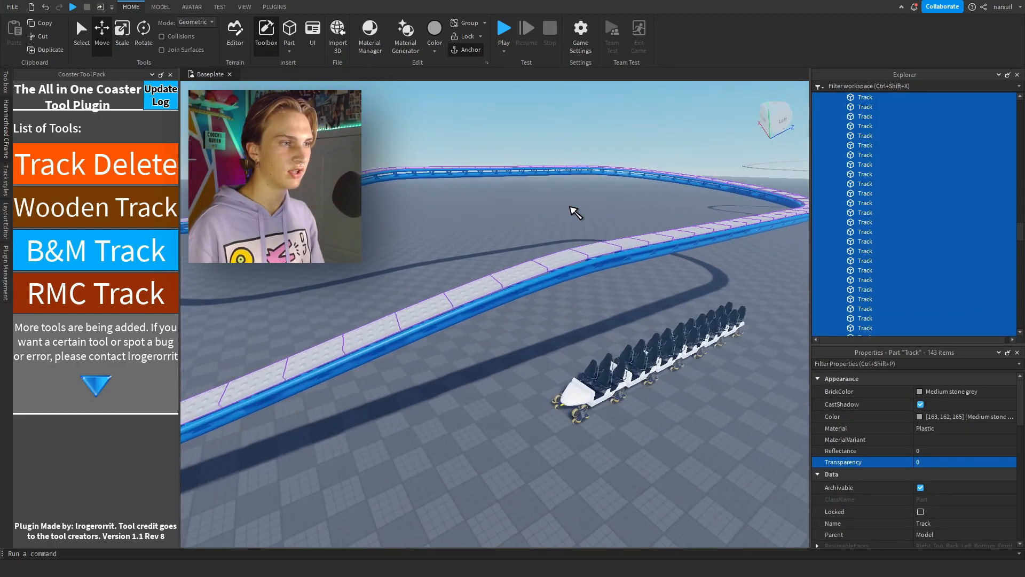
{"action": "right_click_drag", "start_coordinate": [569, 207], "coordinate": [572, 228]}
{"action": "left_click", "coordinate": [571, 228]}
{"action": "right_click_drag", "start_coordinate": [518, 261], "coordinate": [533, 262]}
{"action": "key", "text": "s"}
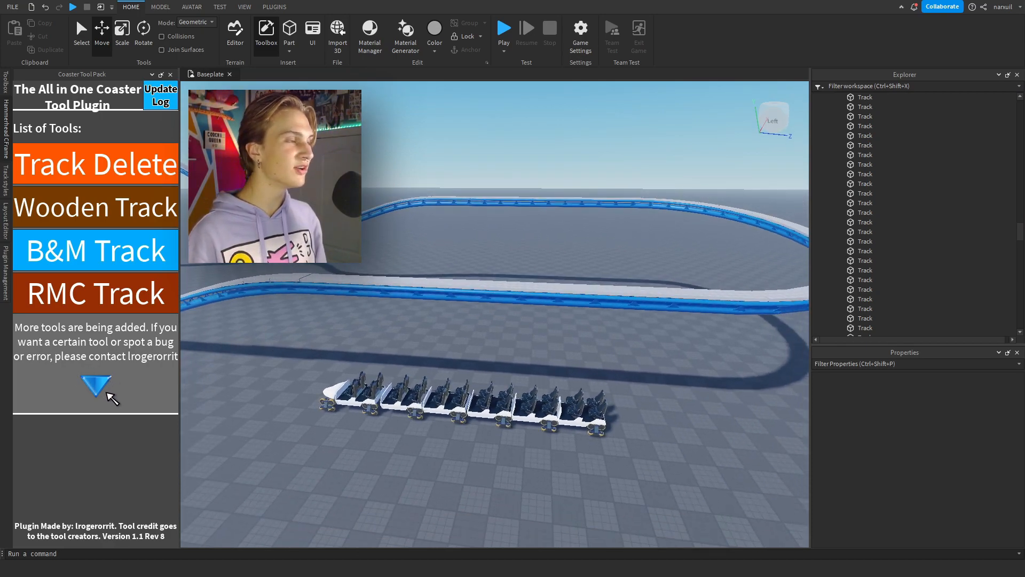
Open High Quality B&M Supports in Coaster Tool Pack and activate it with the Straight support type.
{"action": "scroll", "coordinate": [101, 390], "scroll_direction": "down", "scroll_amount": 10}
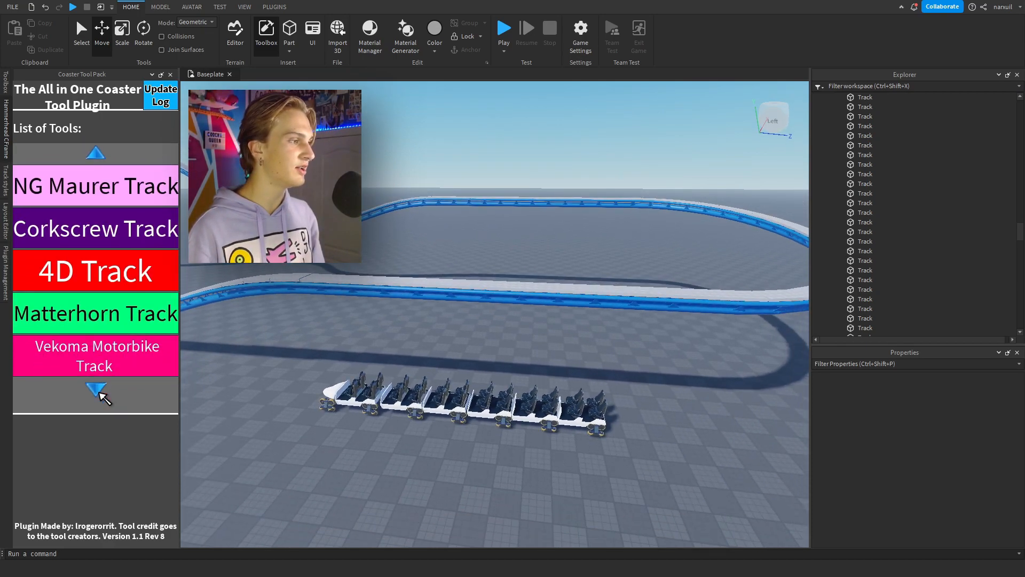
{"action": "scroll", "coordinate": [97, 392], "scroll_direction": "down", "scroll_amount": 10}
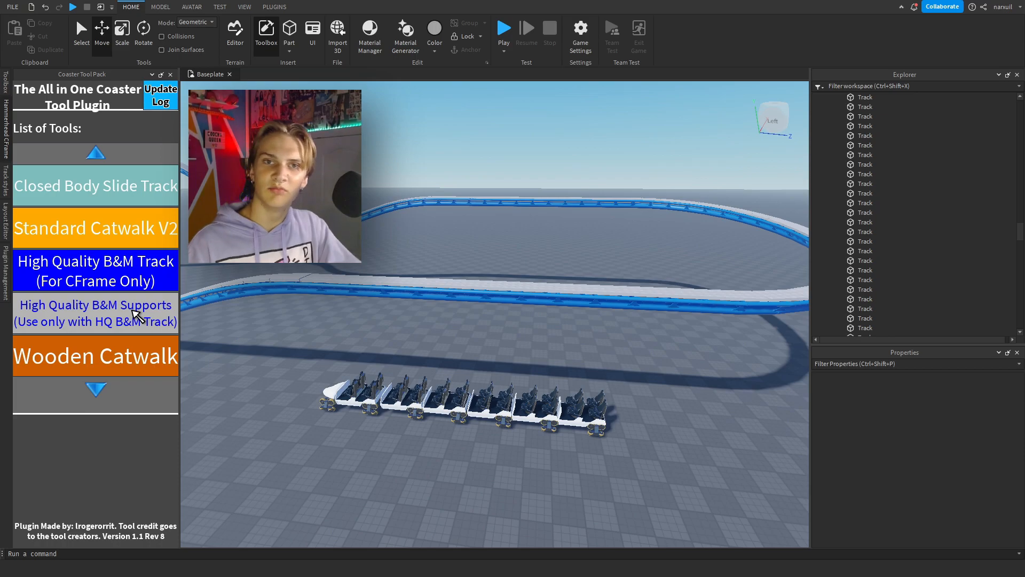
{"action": "left_click", "coordinate": [136, 315]}
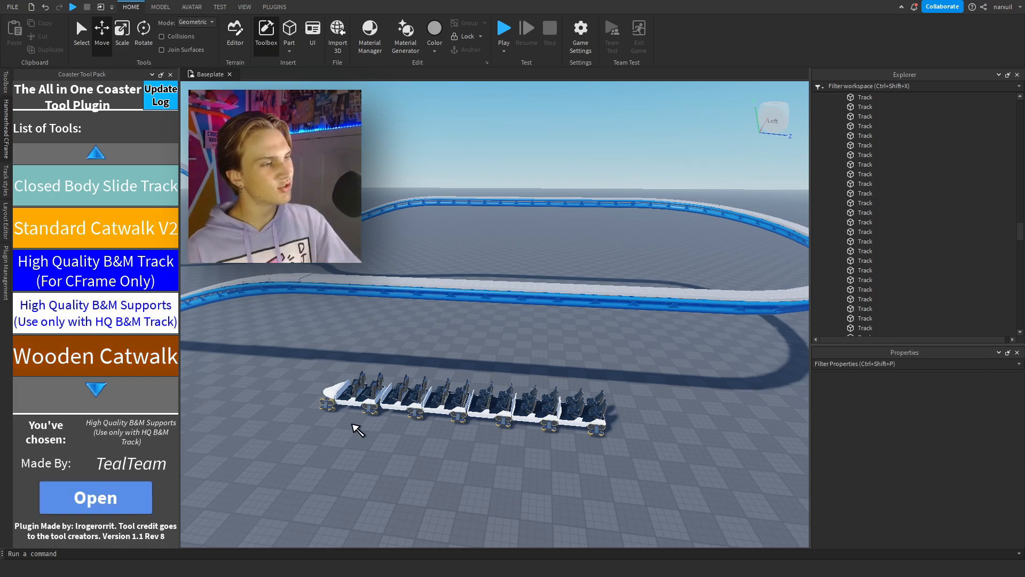
{"action": "left_click_drag", "start_coordinate": [343, 430], "coordinate": [388, 503]}
{"action": "left_click", "coordinate": [344, 385]}
{"action": "key", "text": "d"}
{"action": "right_click_drag", "start_coordinate": [409, 356], "coordinate": [407, 358]}
{"action": "left_click_drag", "start_coordinate": [403, 389], "coordinate": [259, 423]}
{"action": "left_click", "coordinate": [293, 392]}
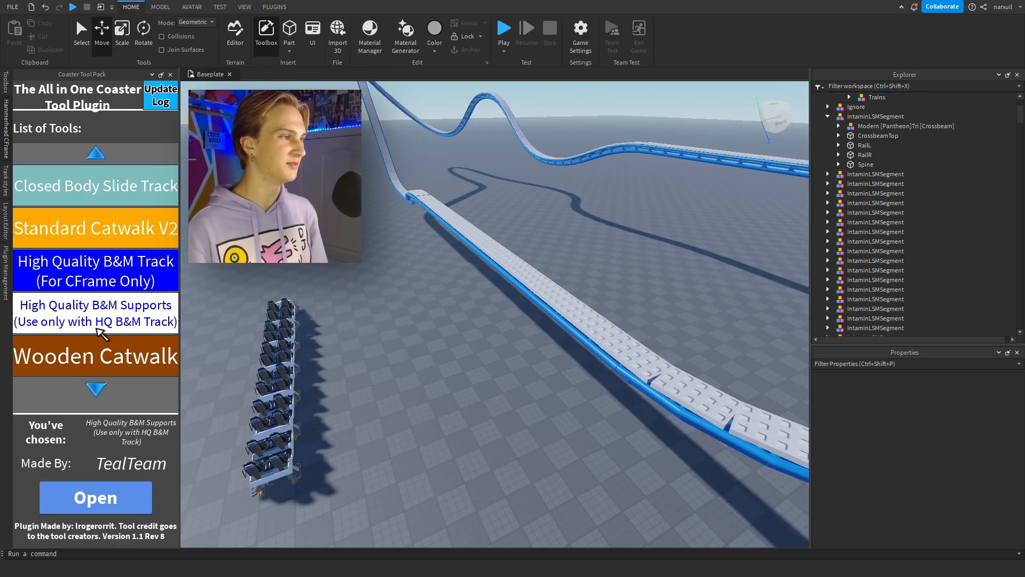
{"action": "left_click", "coordinate": [109, 496]}
{"action": "right_click_drag", "start_coordinate": [307, 325], "coordinate": [302, 321]}
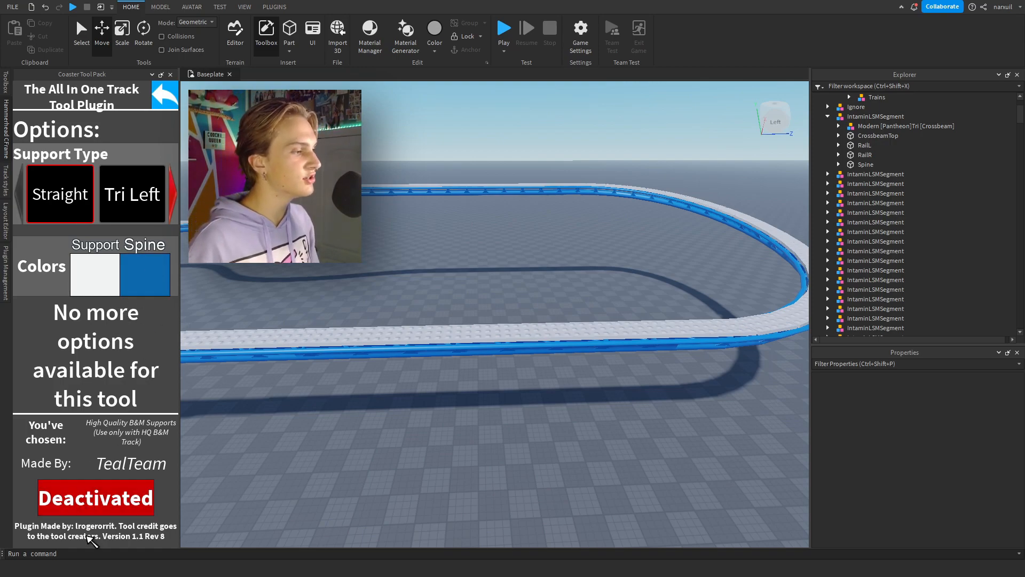
{"action": "left_click", "coordinate": [93, 501]}
Place Straight supports at intervals under the level track sections and along the approach to the lift hill.
{"action": "right_click_drag", "start_coordinate": [438, 291], "coordinate": [556, 332]}
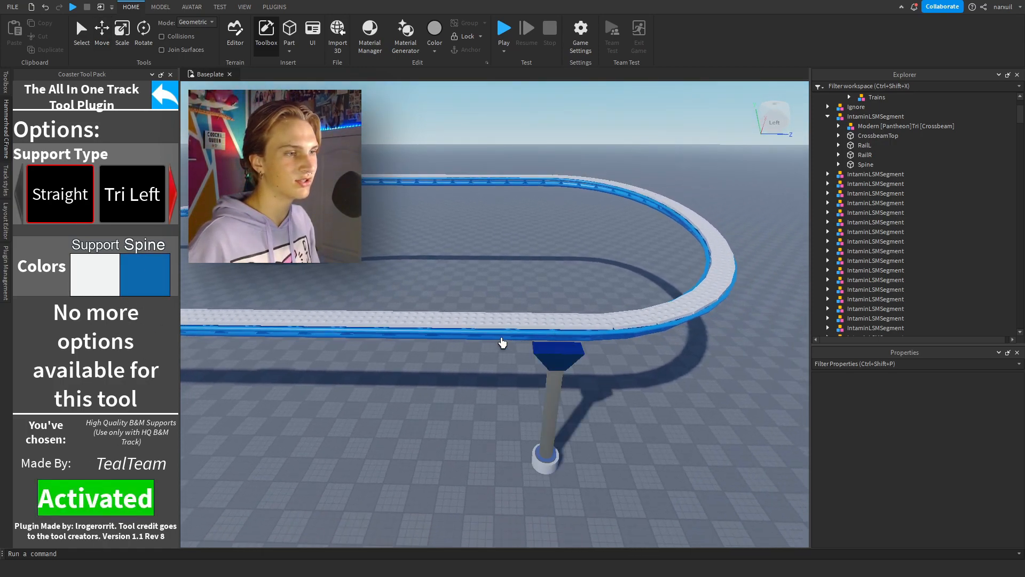
{"action": "scroll", "coordinate": [502, 345], "scroll_direction": "up", "scroll_amount": 10}
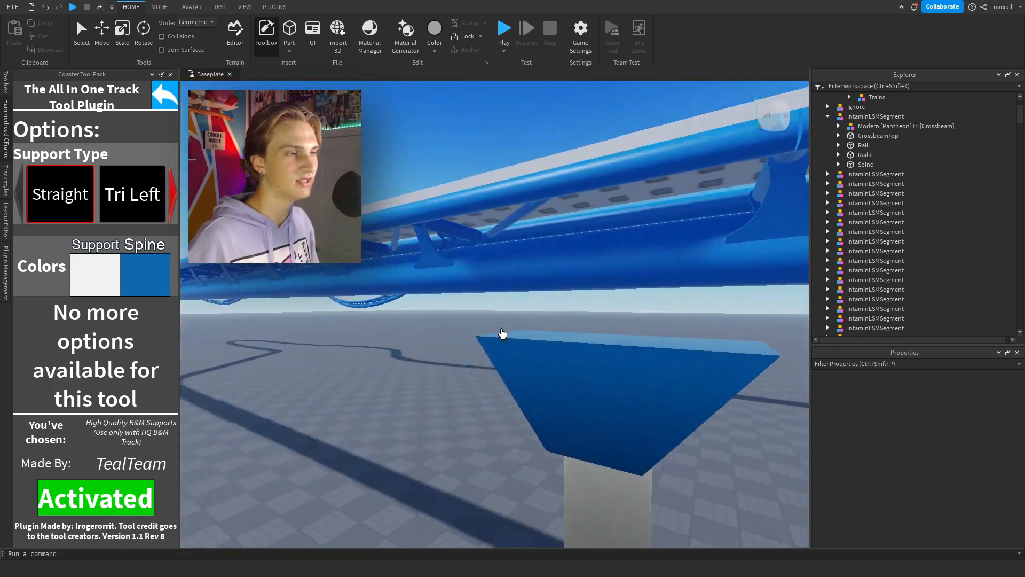
{"action": "key", "text": "s"}
{"action": "mouse_move", "coordinate": [502, 333]}
{"action": "right_mouse_down"}
{"action": "mouse_move", "coordinate": [511, 343]}
{"action": "mouse_move", "coordinate": [503, 316]}
{"action": "right_mouse_up"}
{"action": "key", "text": "d"}
{"action": "key", "text": "a"}
{"action": "key", "text": "s"}
{"action": "key", "text": "a"}
{"action": "key", "text": "s"}
{"action": "key", "text": "a"}
{"action": "left_click", "coordinate": [457, 276]}
{"action": "left_click", "coordinate": [436, 283]}
{"action": "right_click_drag", "start_coordinate": [386, 279], "coordinate": [387, 279]}
{"action": "left_click", "coordinate": [386, 279]}
{"action": "key", "text": "w"}
{"action": "right_click_drag", "start_coordinate": [373, 229], "coordinate": [372, 168]}
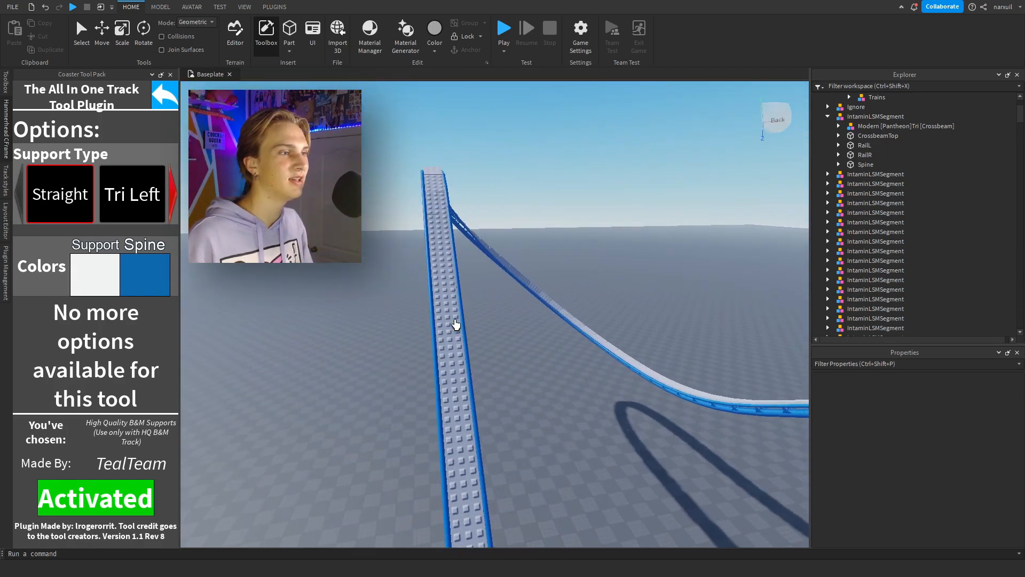
Change the support type and place angled supports, including Tri Left, under the hills and the turnaround.
{"action": "left_click", "coordinate": [173, 193]}
{"action": "left_click", "coordinate": [62, 199]}
{"action": "right_click_drag", "start_coordinate": [406, 233], "coordinate": [490, 484]}
{"action": "left_click", "coordinate": [23, 199]}
{"action": "left_click", "coordinate": [132, 199]}
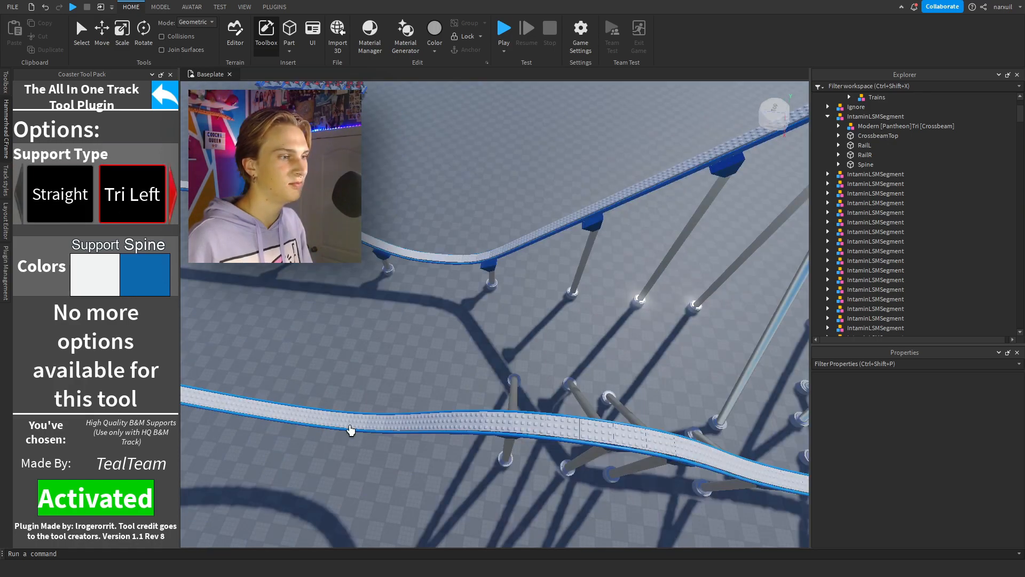
{"action": "key", "text": "a"}
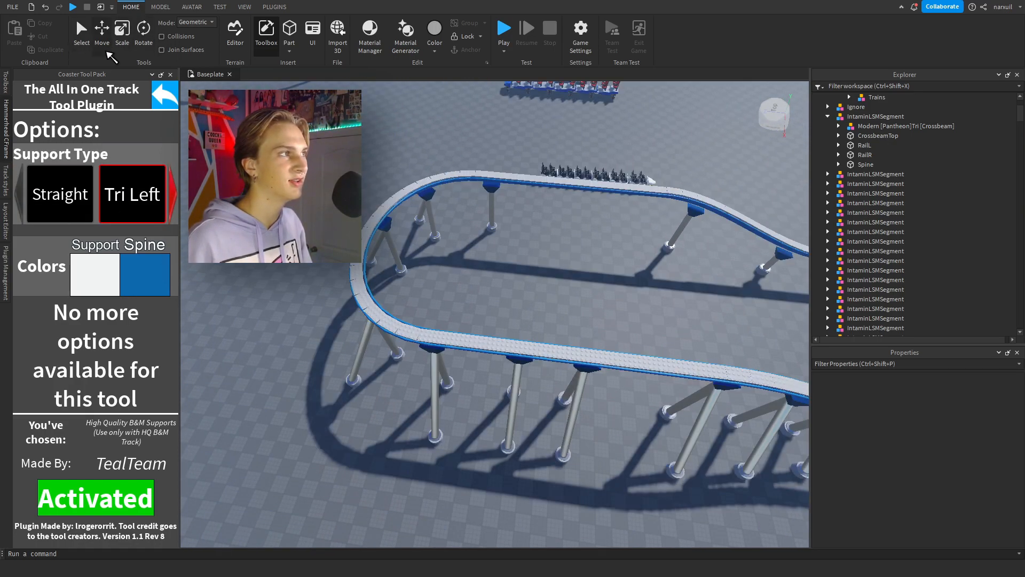
Deactivate the supports tool and inspect the DecorTrack model and the model holding the Track parts.
{"action": "left_click", "coordinate": [81, 36]}
{"action": "right_click_drag", "start_coordinate": [412, 135], "coordinate": [412, 135]}
{"action": "key", "text": "w"}
{"action": "key", "text": "s"}
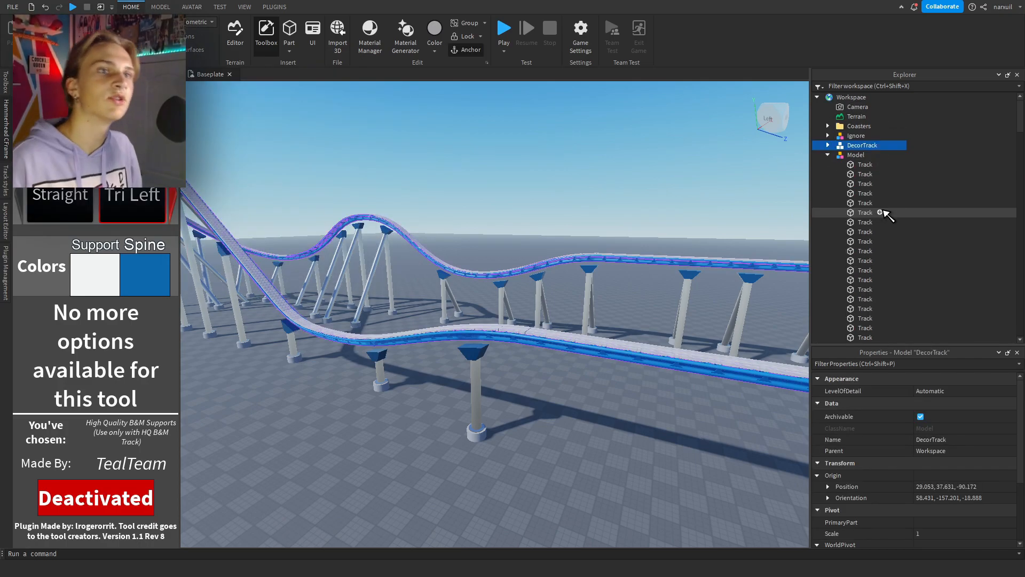
{"action": "left_click", "coordinate": [865, 155]}
{"action": "key", "text": "f"}
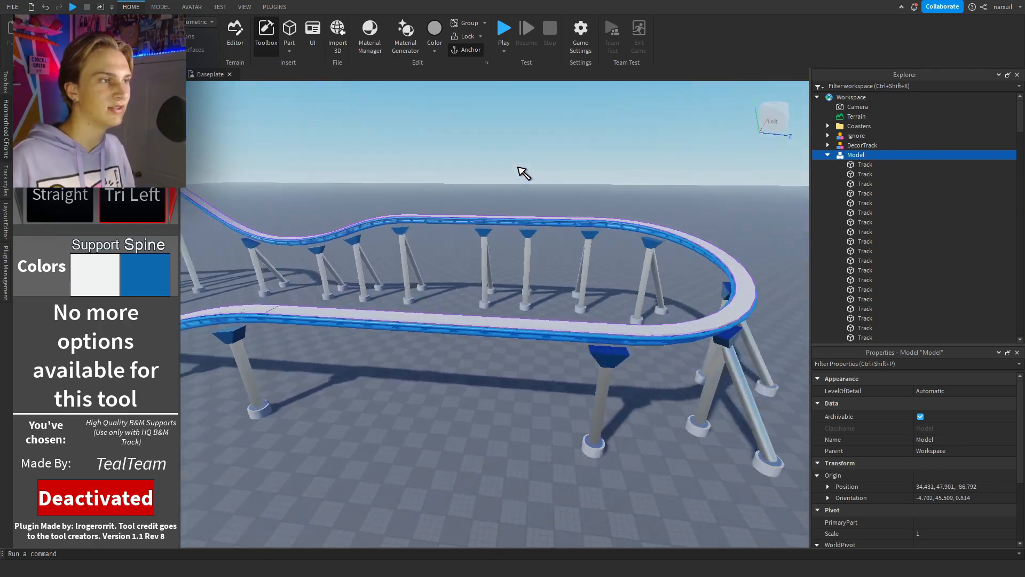
{"action": "left_click", "coordinate": [302, 148]}
Return to the tool list, open Standard Catwalk V2 and activate it with the Both track type.
{"action": "left_click", "coordinate": [100, 109]}
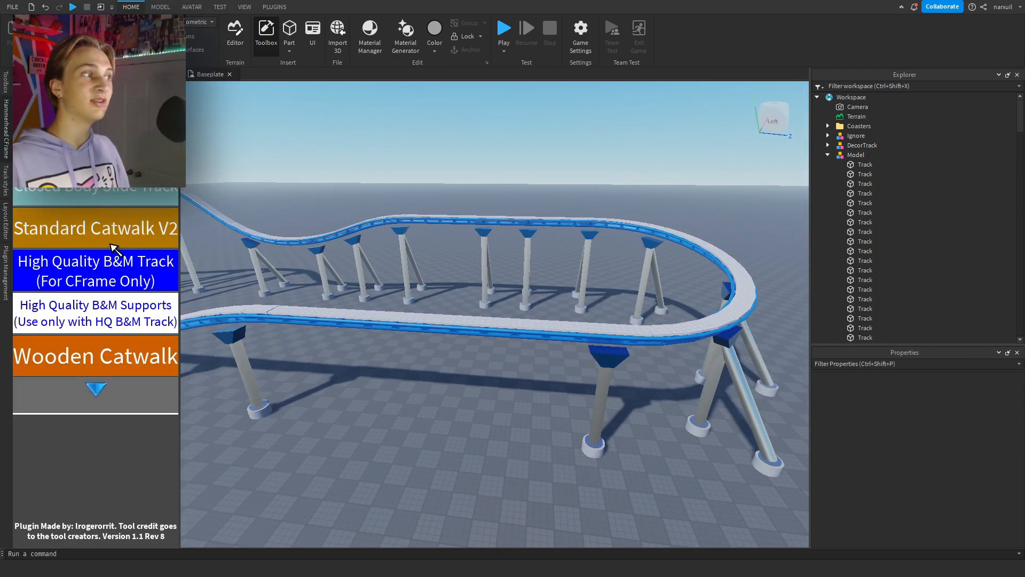
{"action": "left_click", "coordinate": [137, 216]}
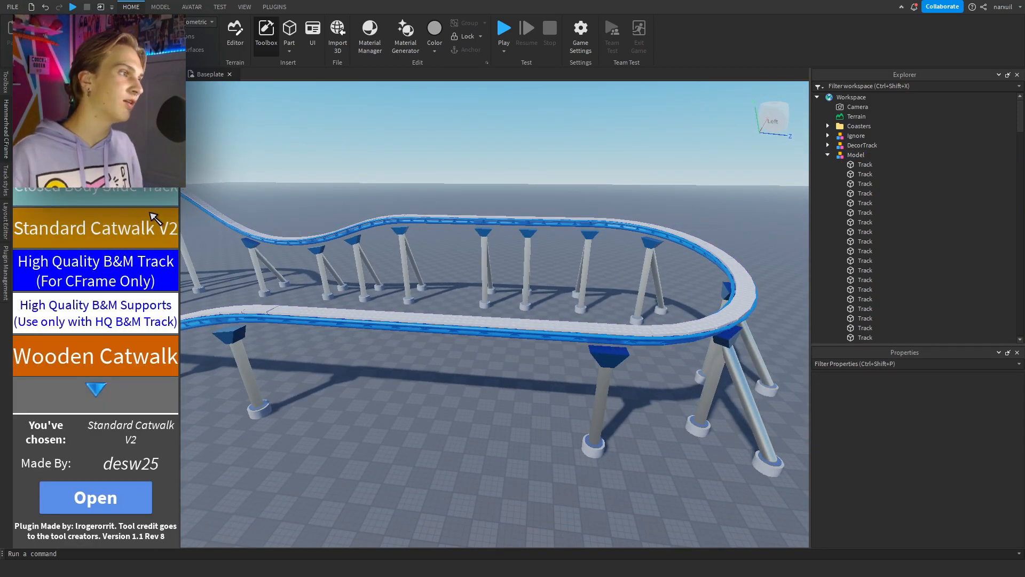
{"action": "right_click_drag", "start_coordinate": [417, 209], "coordinate": [414, 206]}
{"action": "left_click", "coordinate": [66, 511]}
{"action": "right_click_drag", "start_coordinate": [339, 179], "coordinate": [337, 182]}
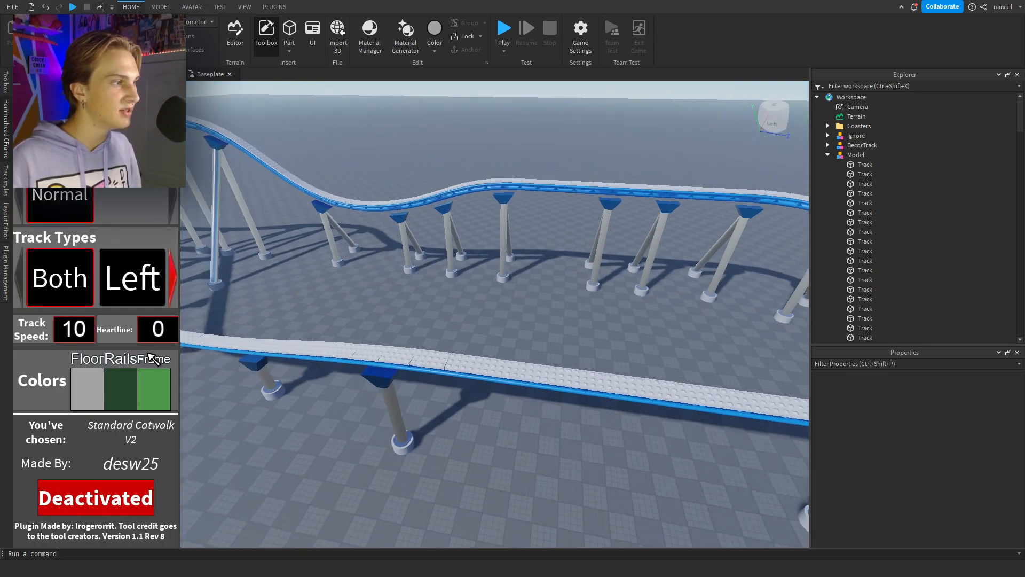
{"action": "right_click_drag", "start_coordinate": [398, 257], "coordinate": [424, 281]}
{"action": "left_click", "coordinate": [135, 503]}
Place catwalk segments on both sides of the track from the base of the lift hill up to its crest.
{"action": "key", "text": "a"}
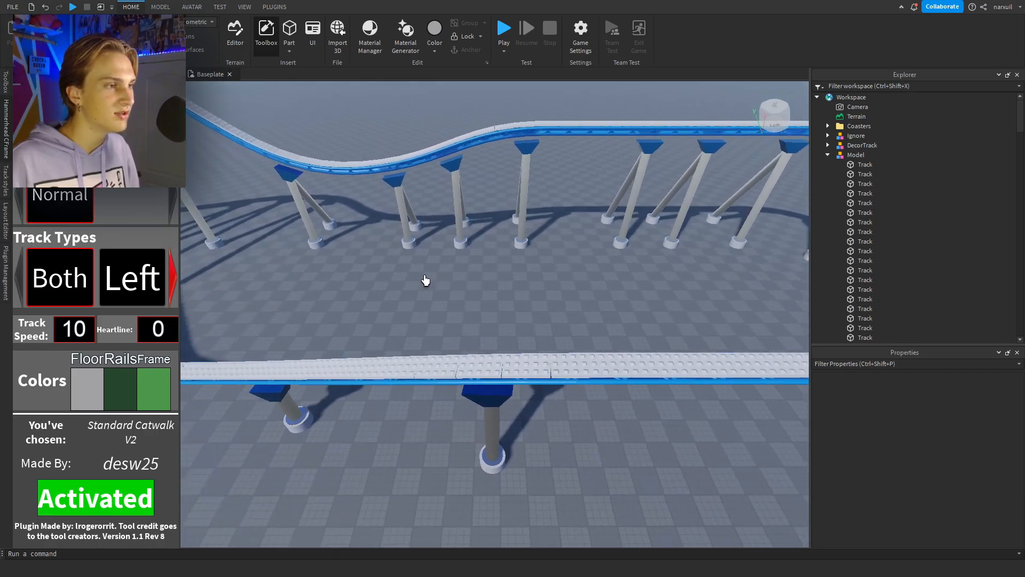
{"action": "right_click_drag", "start_coordinate": [567, 353], "coordinate": [566, 353]}
{"action": "key", "text": "a"}
{"action": "left_click_drag", "start_coordinate": [405, 354], "coordinate": [396, 354]}
{"action": "right_click_drag", "start_coordinate": [408, 279], "coordinate": [408, 280]}
{"action": "key", "text": "d"}
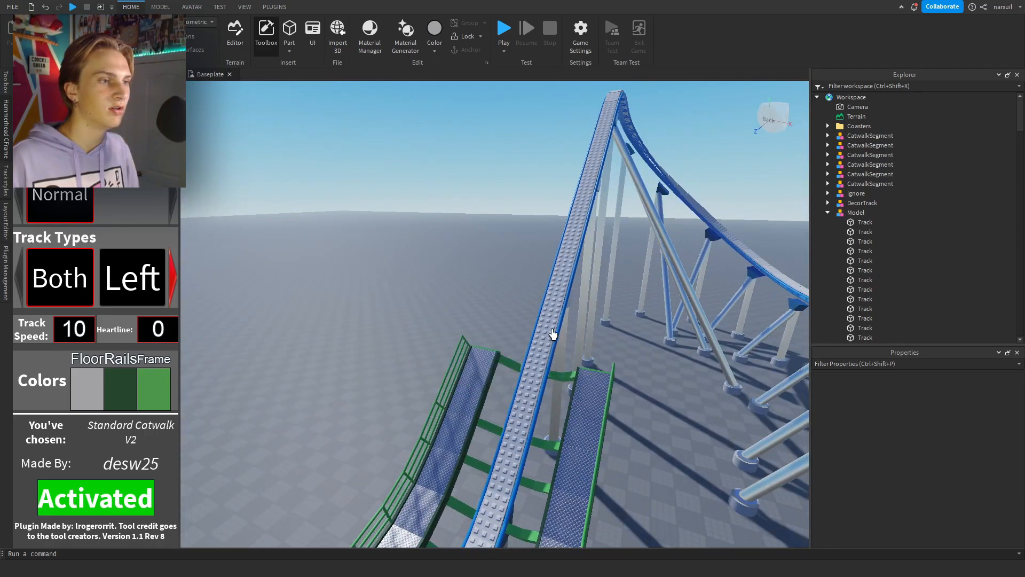
{"action": "left_click", "coordinate": [590, 191]}
{"action": "right_click_drag", "start_coordinate": [611, 160], "coordinate": [611, 163]}
{"action": "key", "text": "w"}
{"action": "key", "text": "w"}
{"action": "right_click_drag", "start_coordinate": [598, 206], "coordinate": [599, 207]}
{"action": "key", "text": "s"}
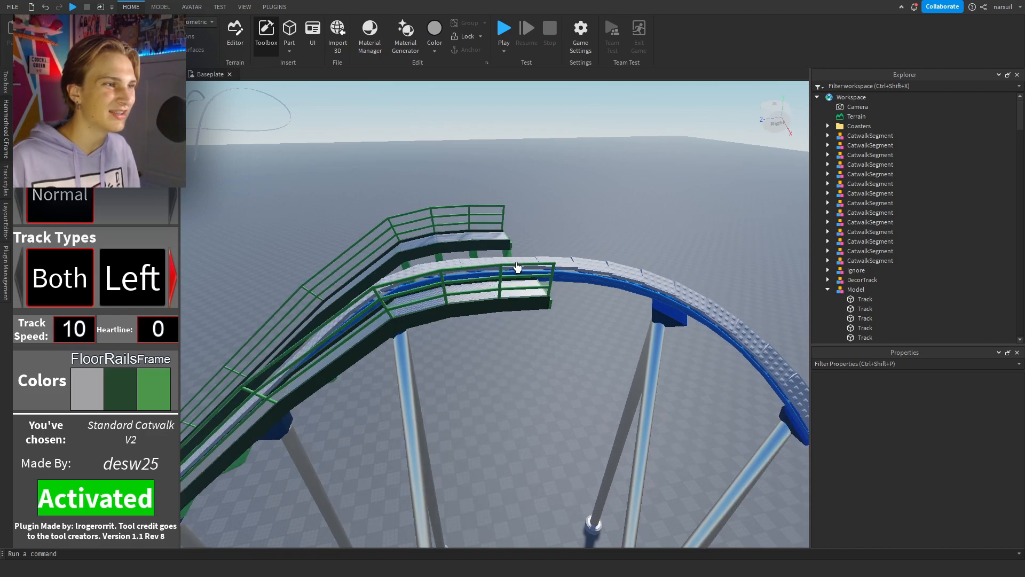
Finish the double-sided catwalk at the crest of the lift hill and toggle the catwalk tool off and on.
{"action": "left_click", "coordinate": [550, 262]}
{"action": "right_click_drag", "start_coordinate": [570, 269], "coordinate": [570, 270]}
{"action": "key", "text": "s"}
{"action": "right_click_drag", "start_coordinate": [488, 259], "coordinate": [492, 261]}
{"action": "key", "text": "w"}
{"action": "key", "text": "s"}
{"action": "left_click", "coordinate": [146, 494]}
{"action": "key", "text": "w"}
{"action": "right_click_drag", "start_coordinate": [497, 304], "coordinate": [497, 304]}
{"action": "left_click", "coordinate": [145, 490]}
Place catwalk segments on both sides of the straight track after the last hill and around the turnaround curve.
{"action": "key", "text": "s"}
{"action": "right_click_drag", "start_coordinate": [537, 340], "coordinate": [561, 353]}
{"action": "key", "text": "s"}
{"action": "key", "text": "a"}
{"action": "left_click", "coordinate": [521, 359]}
{"action": "left_click", "coordinate": [521, 360]}
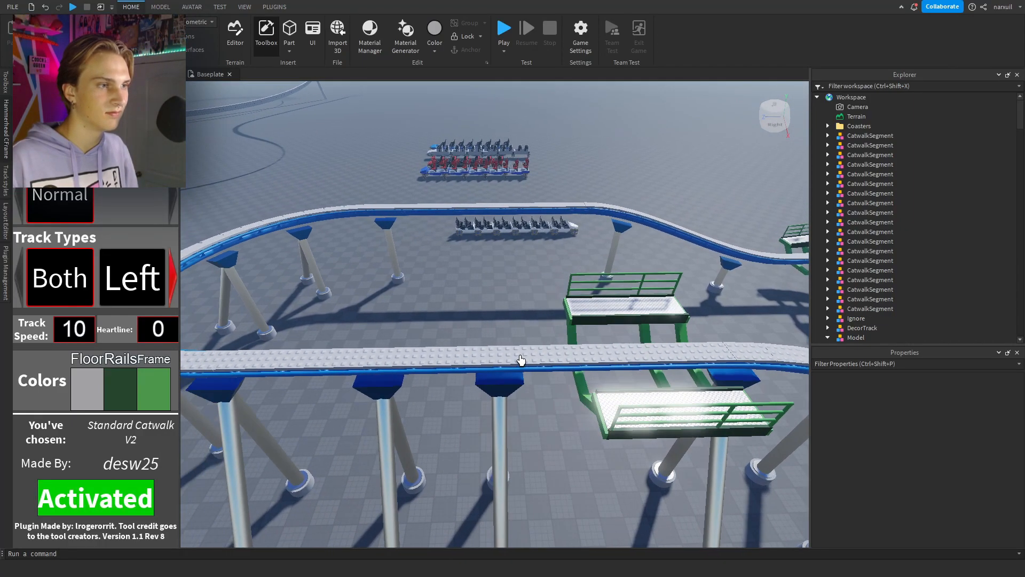
{"action": "left_click", "coordinate": [520, 359]}
{"action": "key", "text": "a"}
{"action": "right_click_drag", "start_coordinate": [521, 360], "coordinate": [521, 360]}
{"action": "left_click", "coordinate": [522, 360]}
{"action": "key", "text": "a"}
{"action": "left_click", "coordinate": [521, 361]}
{"action": "left_click", "coordinate": [521, 360]}
{"action": "left_click", "coordinate": [538, 388]}
{"action": "key", "text": "a"}
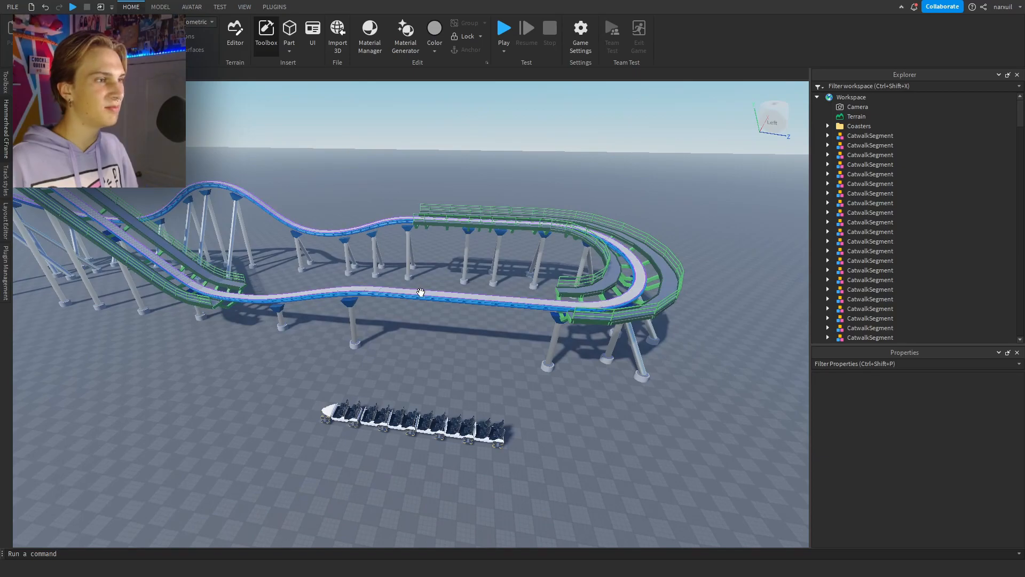
Delete the model of grey Track parts covering the blue rails and check the exposed track.
{"action": "left_click", "coordinate": [421, 292]}
{"action": "key", "text": "Delete"}
{"action": "key", "text": "w"}
{"action": "right_click_drag", "start_coordinate": [525, 243], "coordinate": [525, 244]}
{"action": "key", "text": "s"}
{"action": "key", "text": "a"}
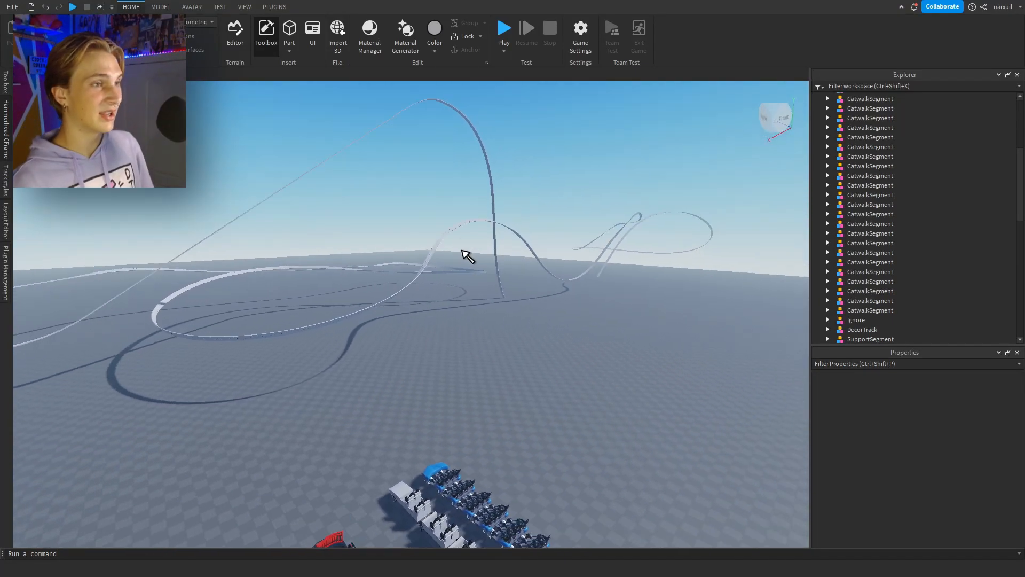
{"action": "scroll", "coordinate": [467, 257], "scroll_direction": "up", "scroll_amount": 3}
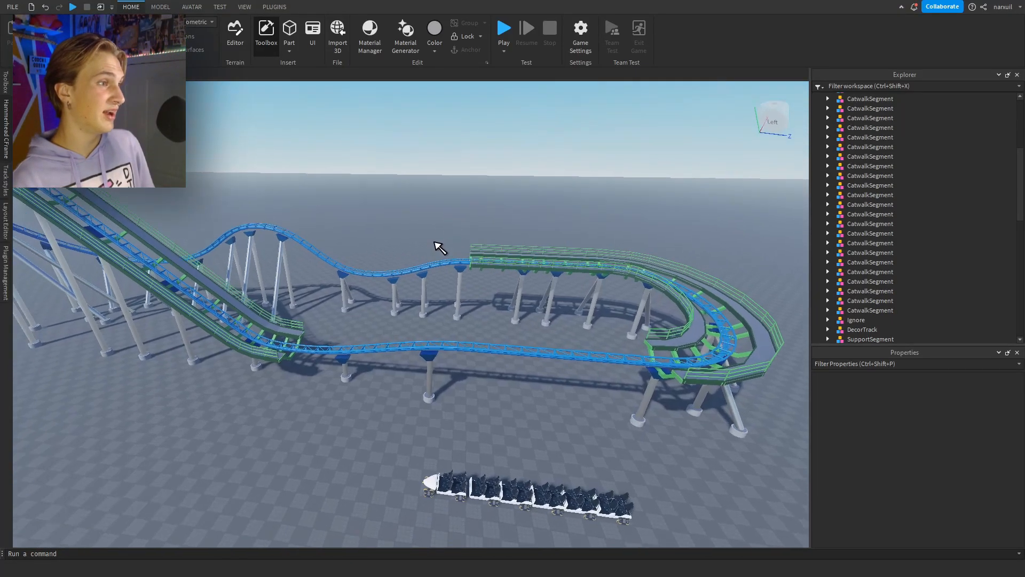
{"action": "mouse_move", "coordinate": [434, 245]}
{"action": "right_mouse_down"}
{"action": "mouse_move", "coordinate": [446, 229]}
{"action": "mouse_move", "coordinate": [453, 244]}
{"action": "right_mouse_up"}
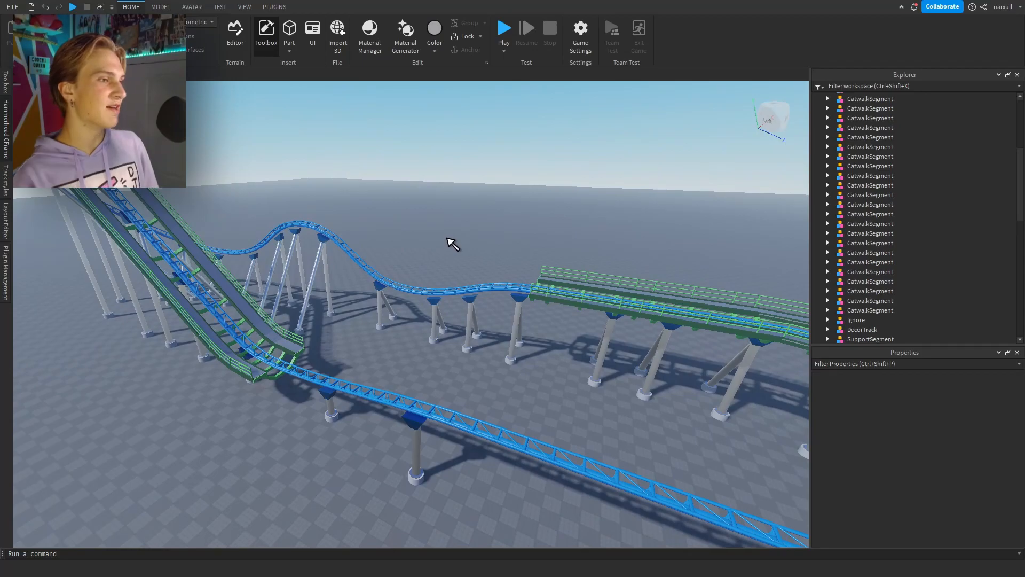
{"action": "key", "text": "s"}
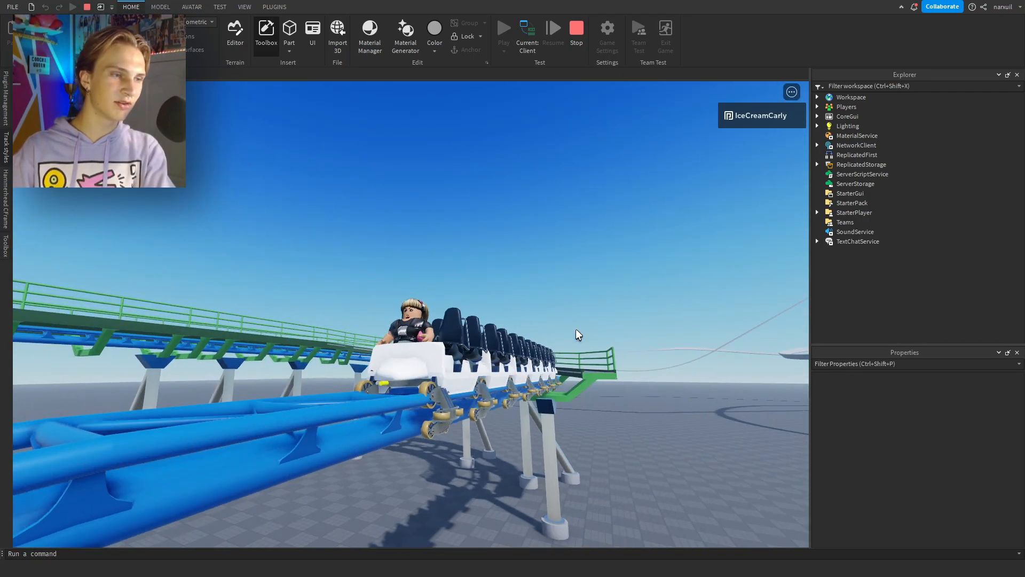
Ride the train in a play test and check it along the straight track and up the lift hill.
{"action": "right_click_drag", "start_coordinate": [575, 328], "coordinate": [576, 328]}
{"action": "scroll", "coordinate": [575, 328], "scroll_direction": "down", "scroll_amount": 8}
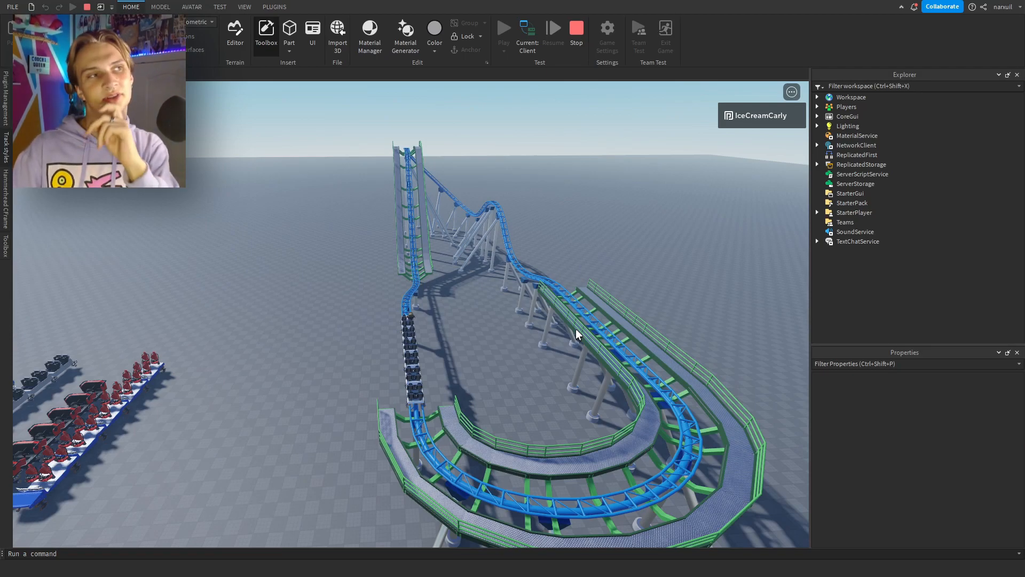
{"action": "right_click_drag", "start_coordinate": [566, 332], "coordinate": [566, 332]}
{"action": "scroll", "coordinate": [566, 332], "scroll_direction": "up", "scroll_amount": 4}
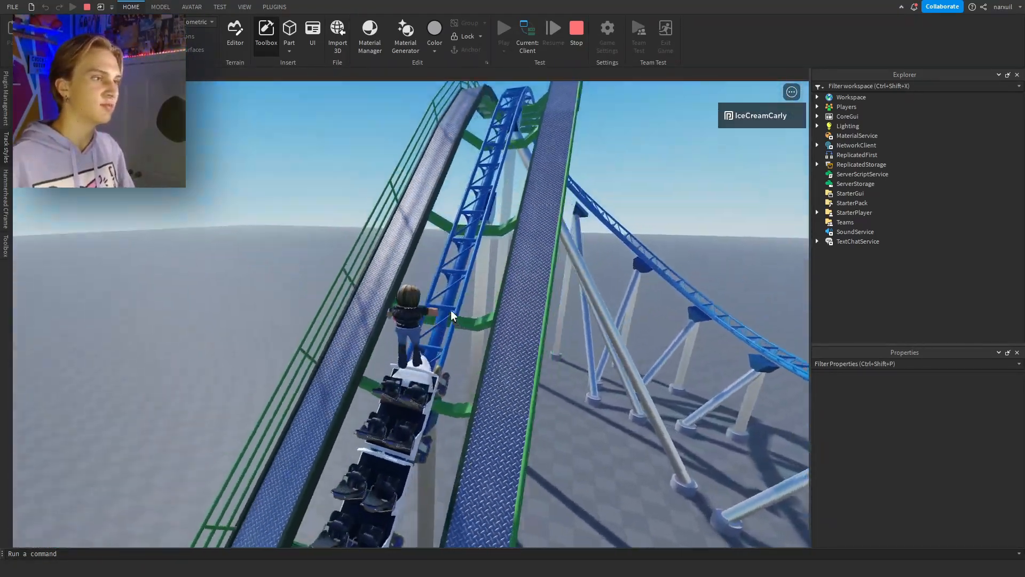
{"action": "right_click_drag", "start_coordinate": [451, 310], "coordinate": [450, 309]}
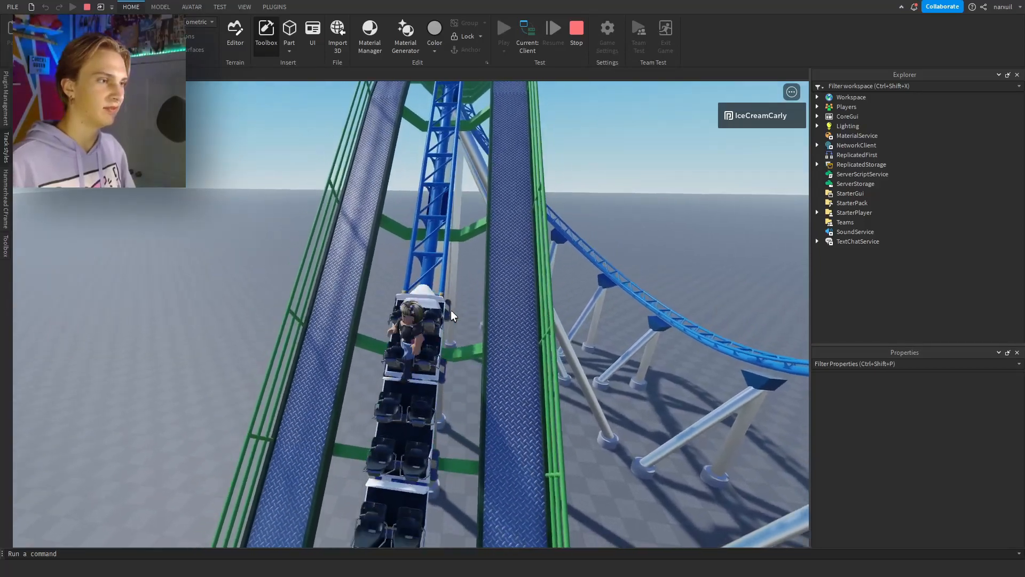
{"action": "scroll", "coordinate": [451, 309], "scroll_direction": "up", "scroll_amount": 5}
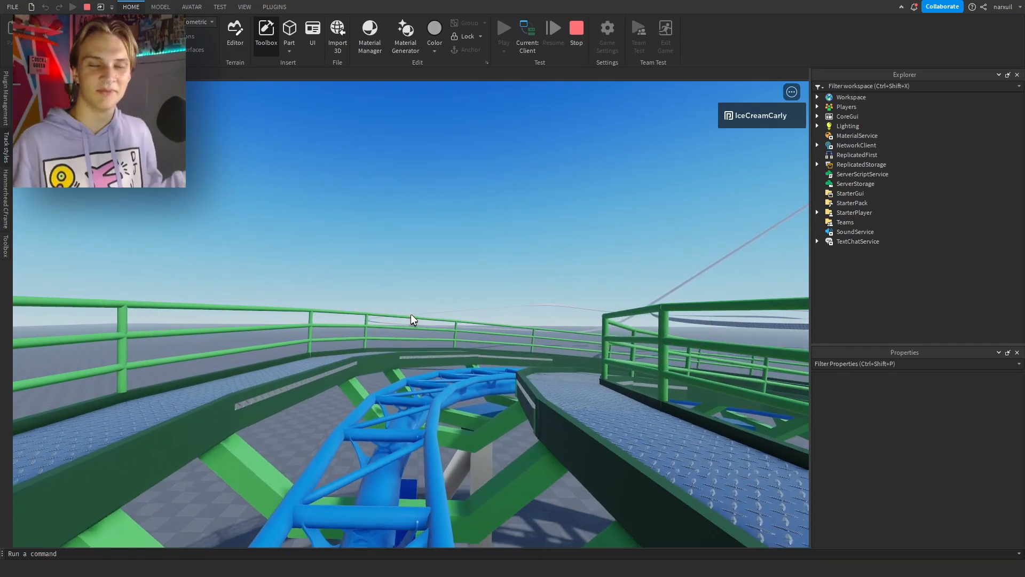
Get off the train and survey the decorated coaster, the parked trains and the other layouts in the play test.
{"action": "key", "text": "space"}
{"action": "scroll", "coordinate": [412, 313], "scroll_direction": "down", "scroll_amount": 3}
{"action": "right_click_drag", "start_coordinate": [296, 309], "coordinate": [325, 286]}
{"action": "scroll", "coordinate": [295, 309], "scroll_direction": "down", "scroll_amount": 4}
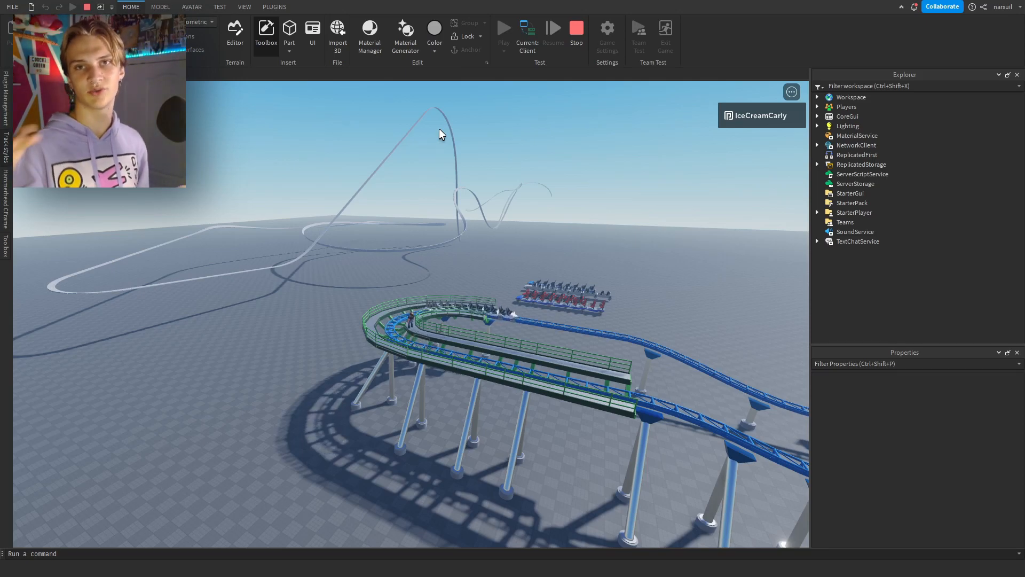
{"action": "right_click_drag", "start_coordinate": [439, 130], "coordinate": [439, 130]}
{"action": "right_click_drag", "start_coordinate": [479, 235], "coordinate": [479, 234]}
{"action": "right_click_drag", "start_coordinate": [581, 254], "coordinate": [580, 255]}
{"action": "key", "text": "a"}
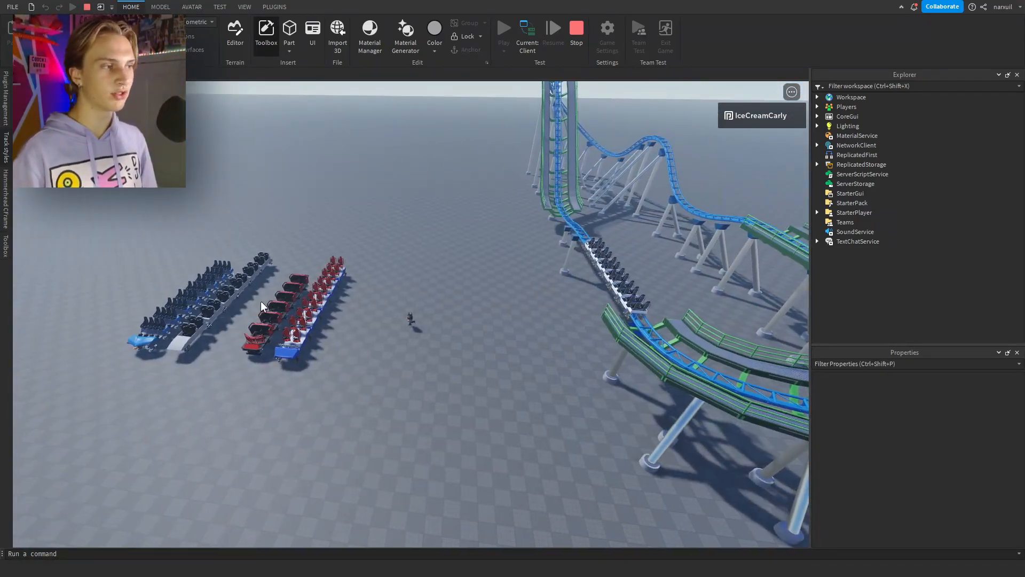
{"action": "scroll", "coordinate": [348, 322], "scroll_direction": "up", "scroll_amount": 5}
{"action": "scroll", "coordinate": [348, 322], "scroll_direction": "down", "scroll_amount": 6}
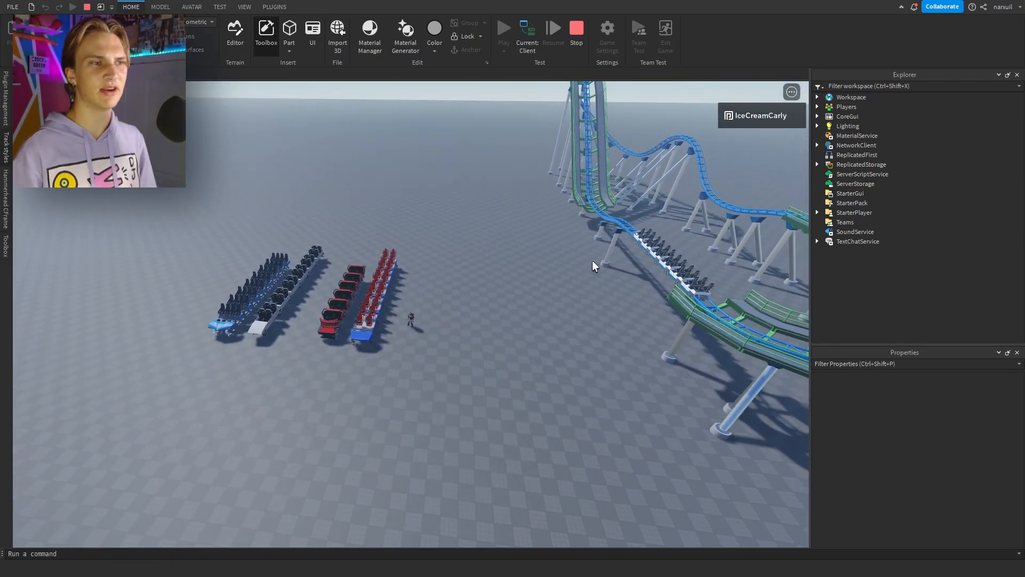
{"action": "right_click_drag", "start_coordinate": [591, 241], "coordinate": [591, 242]}
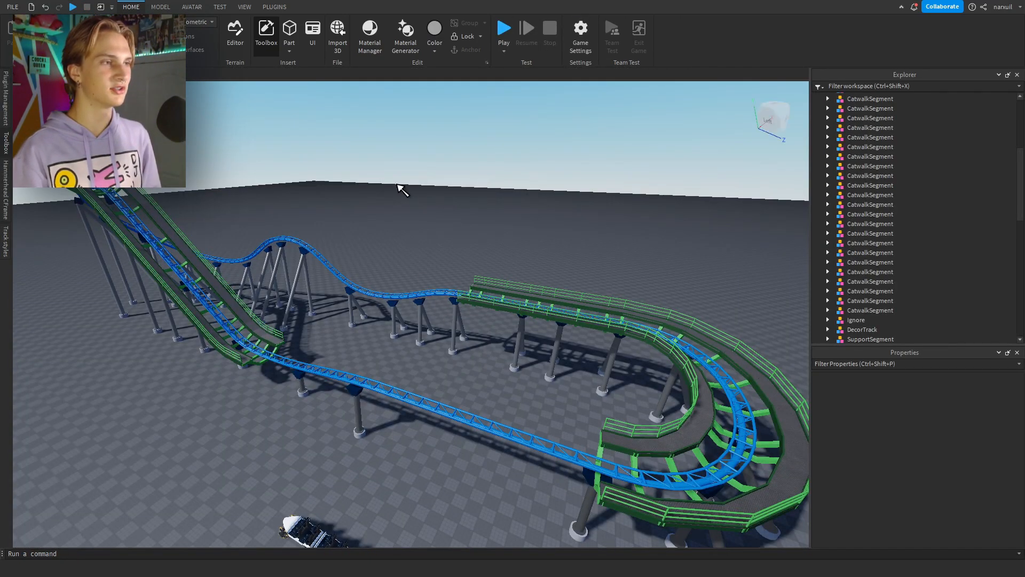
Open Hammerhead CFrame outside the play test and return from the Train1 settings to the coaster's main settings.
{"action": "key", "text": "w"}
{"action": "right_click_drag", "start_coordinate": [400, 188], "coordinate": [7, 188]}
{"action": "left_click", "coordinate": [7, 188]}
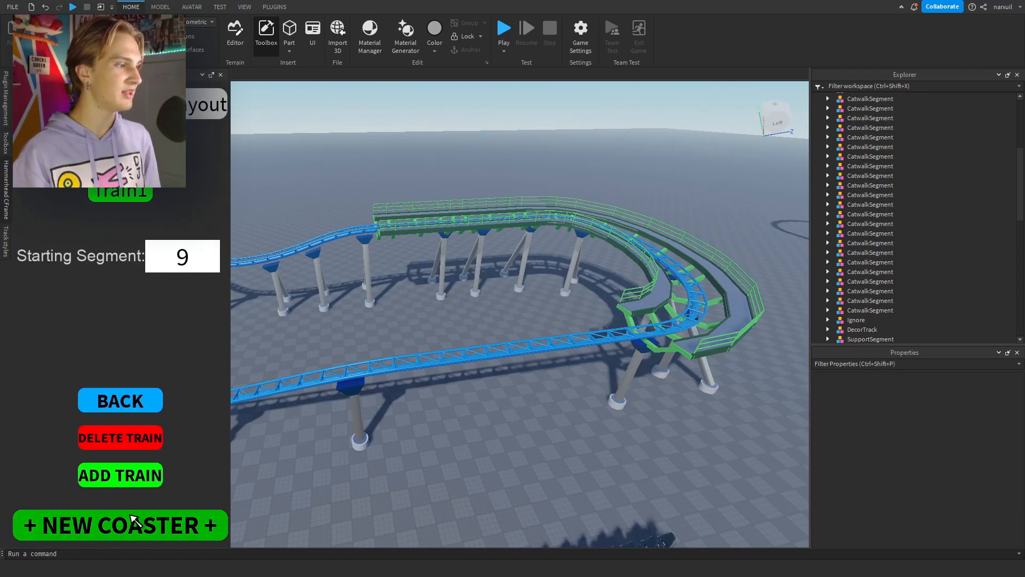
{"action": "left_click", "coordinate": [120, 400]}
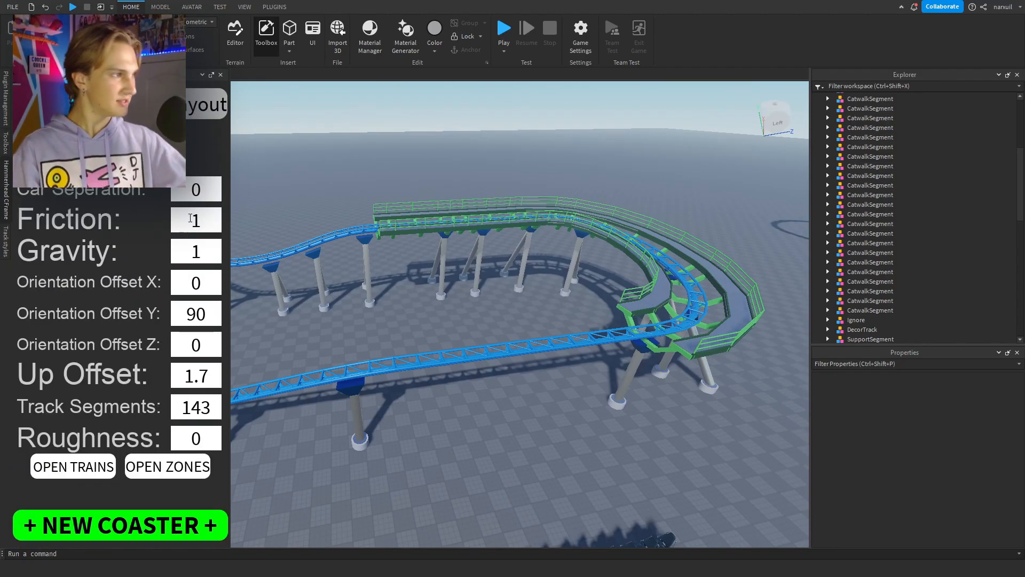